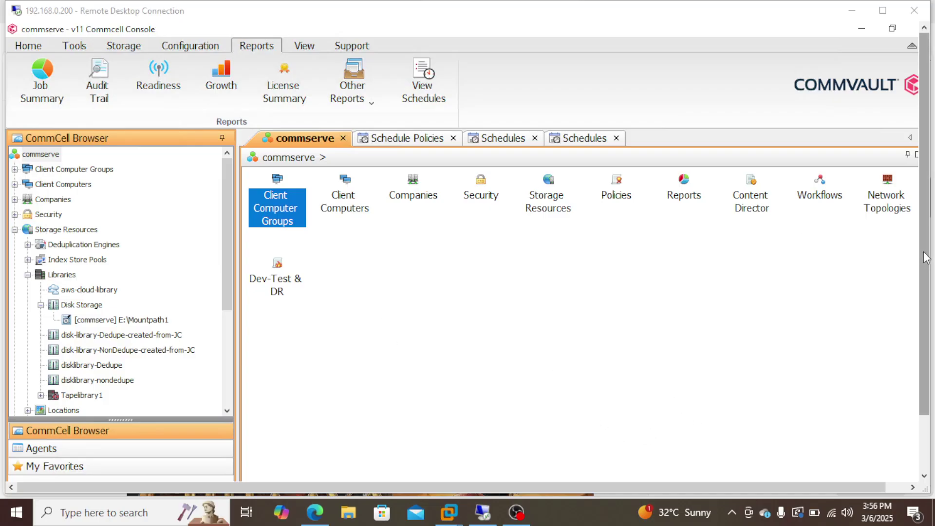
# Bring up the commvault-softwares window and open its windows-11.36 folder.
pyautogui.moveTo(927, 259); pyautogui.dragTo(905, 339)
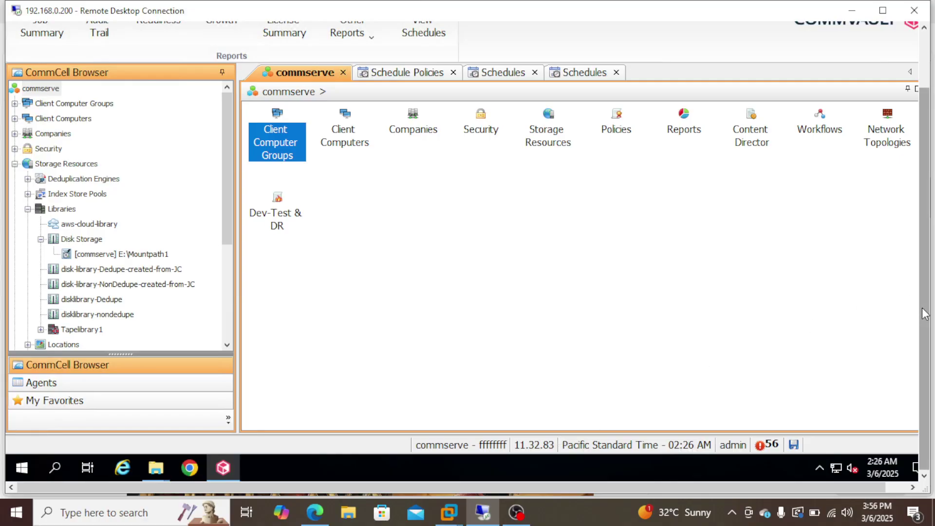
pyautogui.moveTo(169, 466)
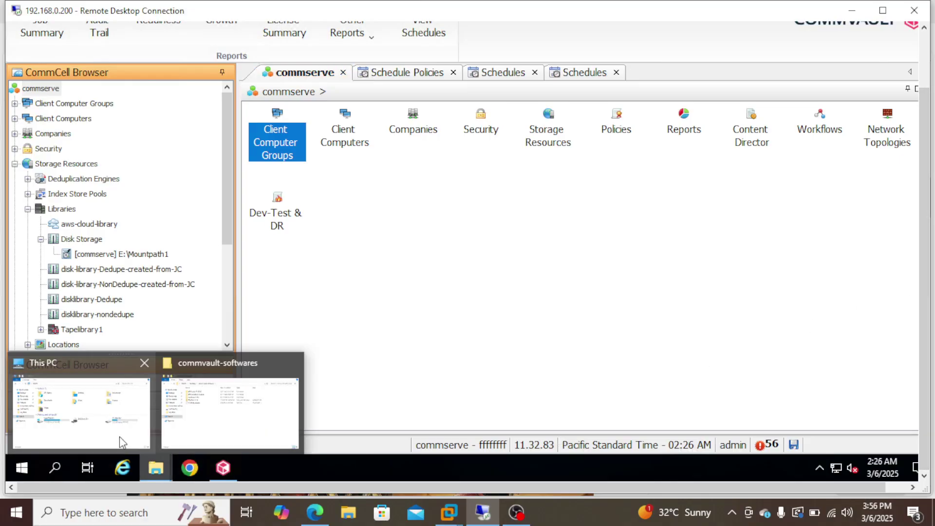
pyautogui.click(229, 413)
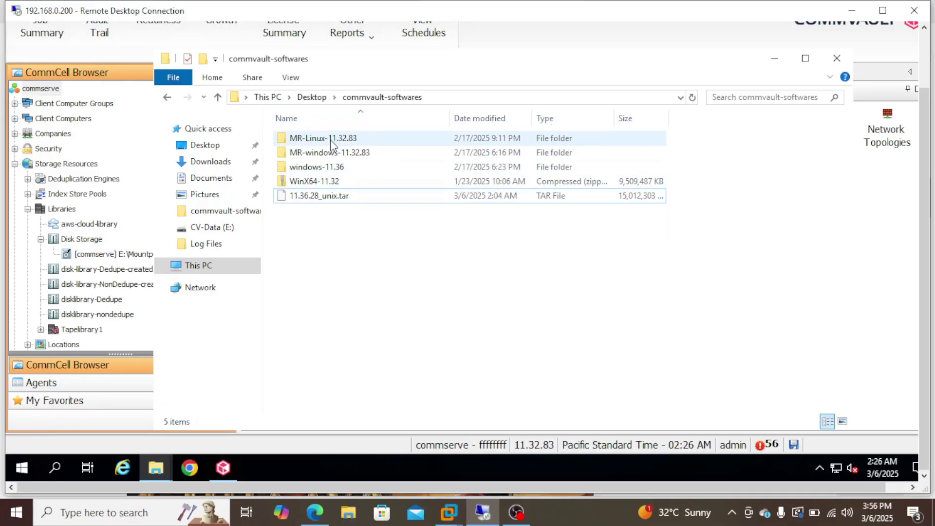
pyautogui.click(327, 183)
pyautogui.rightClick(366, 231)
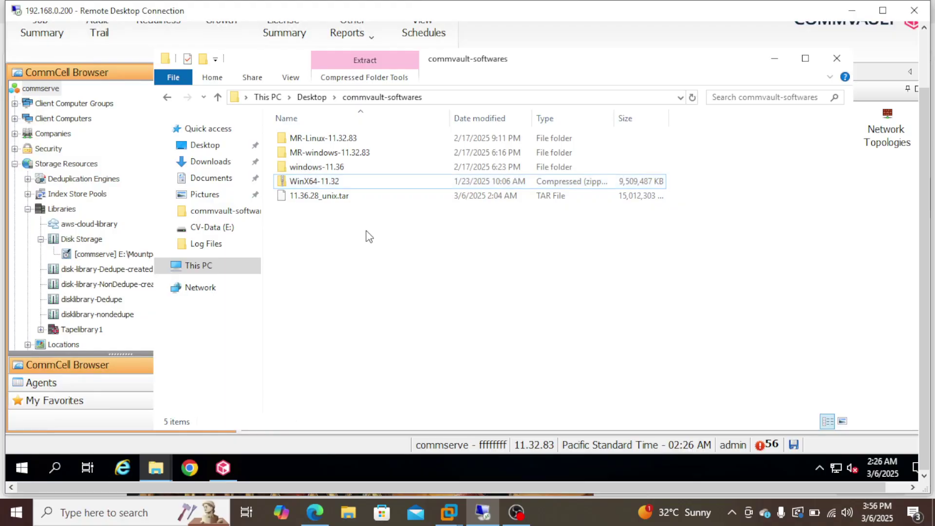
pyautogui.click(351, 177)
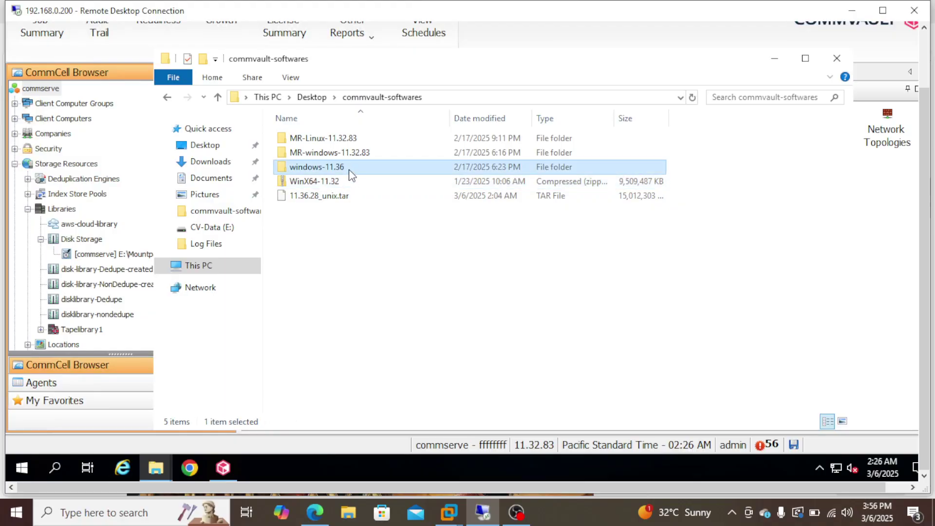
pyautogui.doubleClick(349, 176)
# Choose Extract All on the 8.37 GB 11.36.28_Windows zip archive.
pyautogui.click(347, 141)
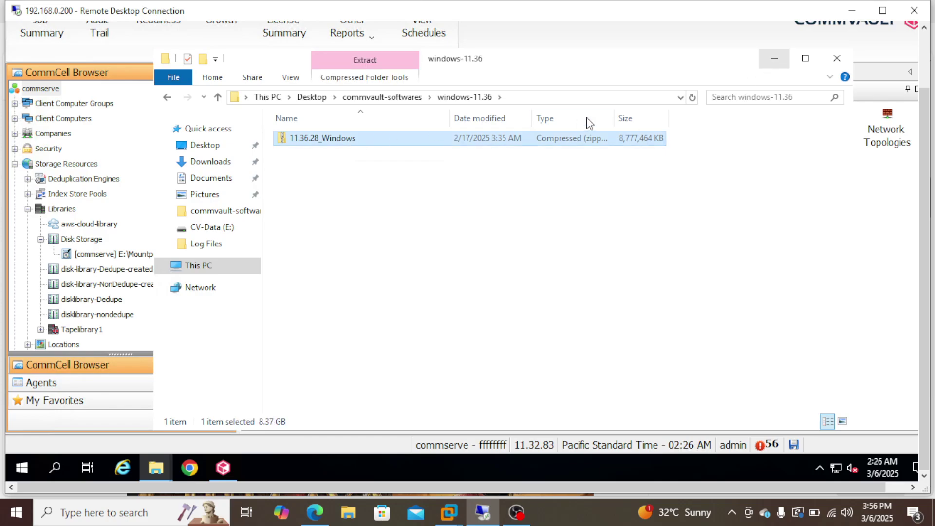
pyautogui.rightClick(536, 142)
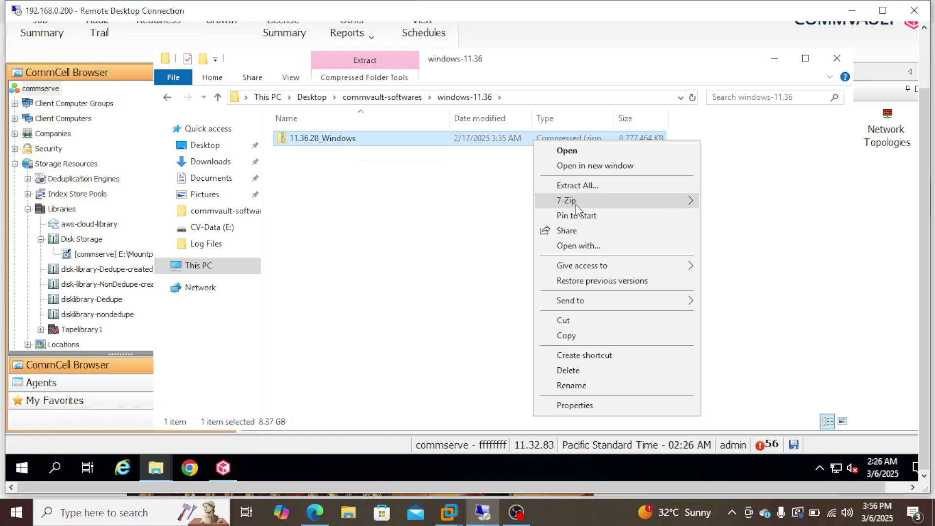
pyautogui.click(590, 190)
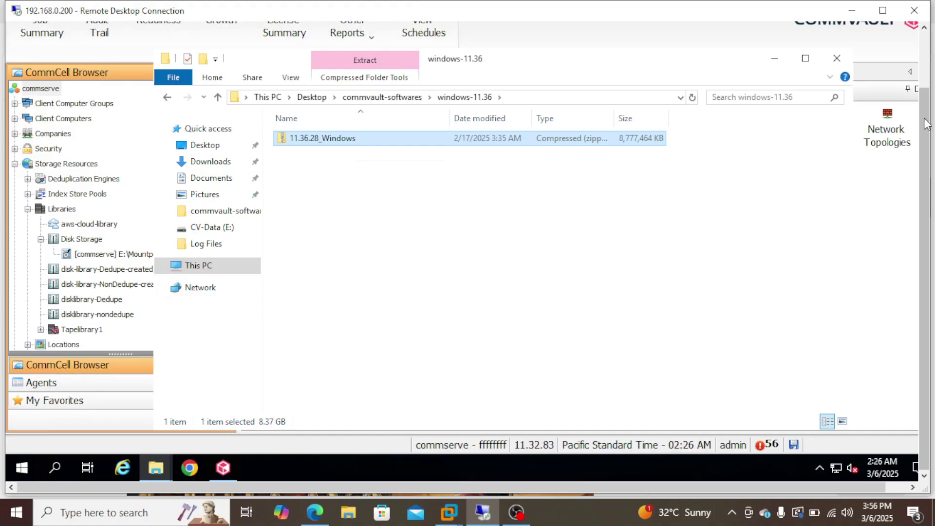
pyautogui.scroll(1, 928, 124)
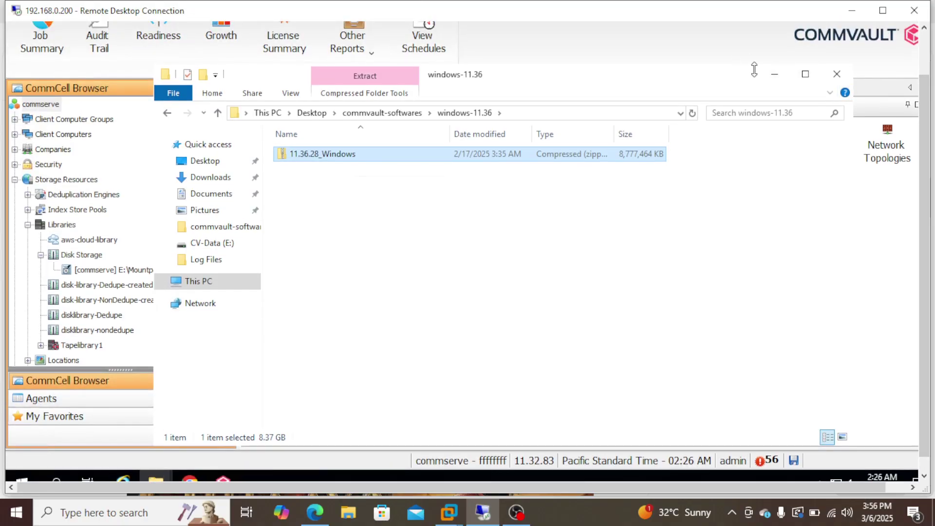
pyautogui.scroll(-1, 901, 181)
pyautogui.scroll(2, 918, 110)
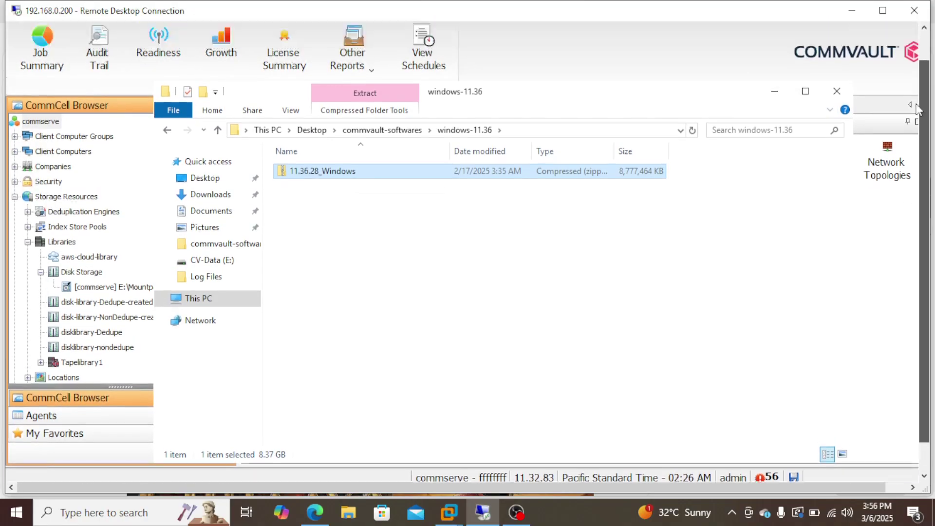
# Minimize the folder window, check the commserve node's All Tasks menu, then minimize the console.
pyautogui.click(775, 95)
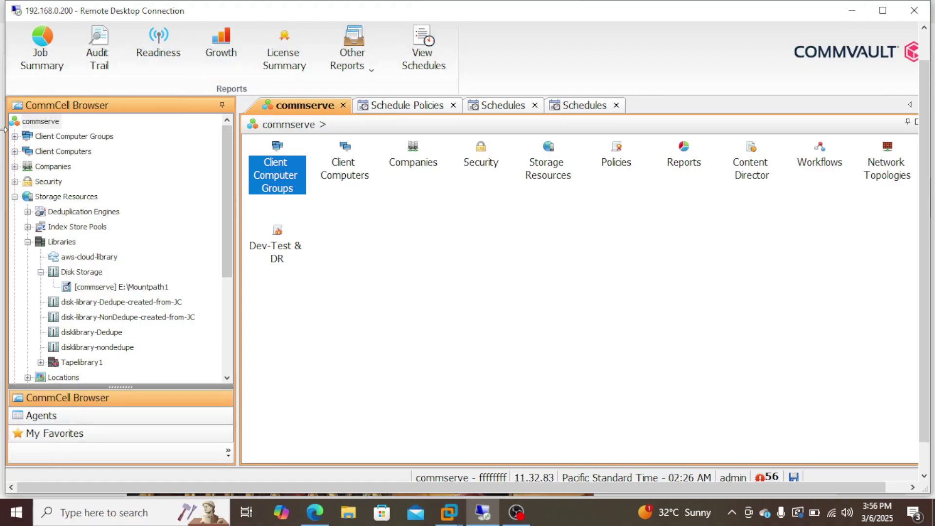
pyautogui.rightClick(44, 122)
pyautogui.moveTo(115, 131)
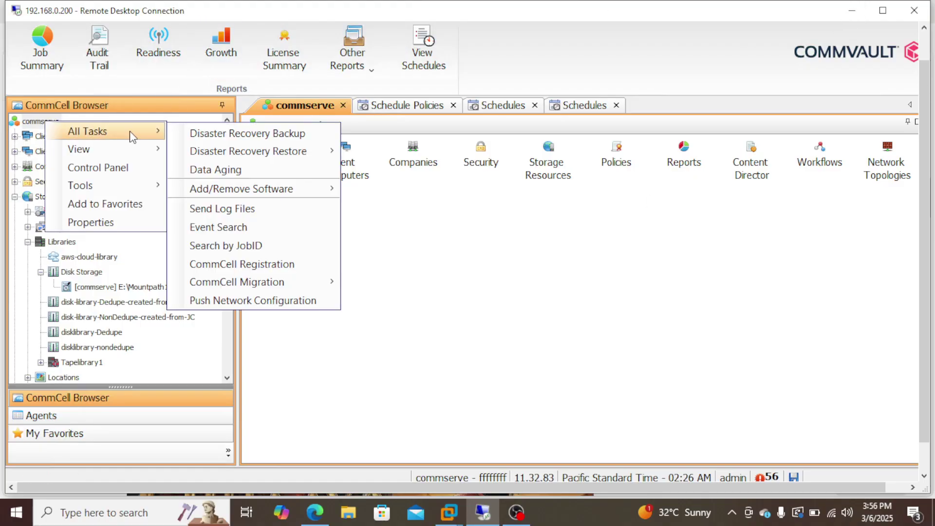
pyautogui.click(306, 138)
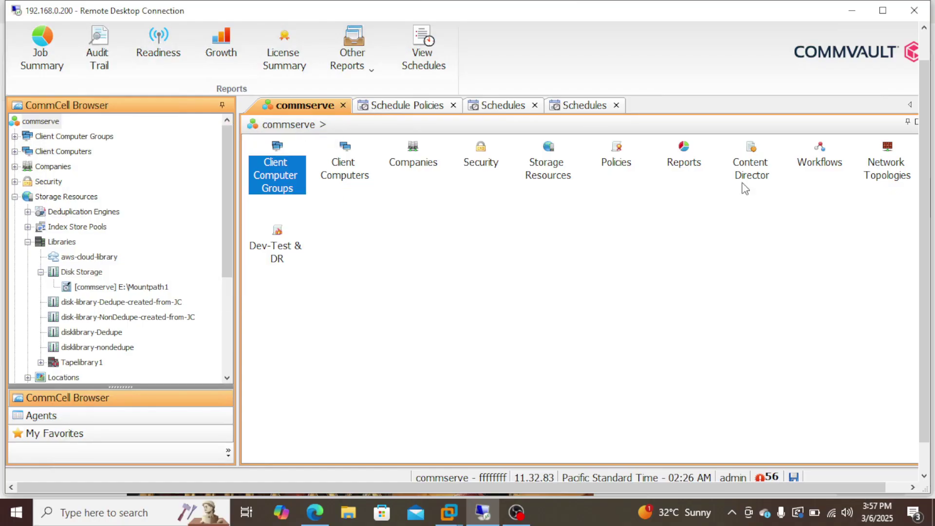
pyautogui.click(326, 424)
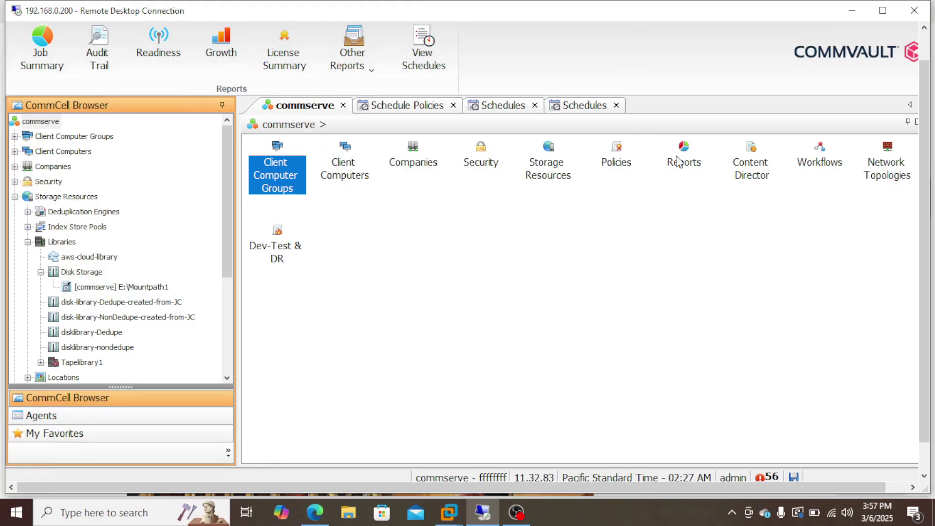
pyautogui.scroll(1, 919, 108)
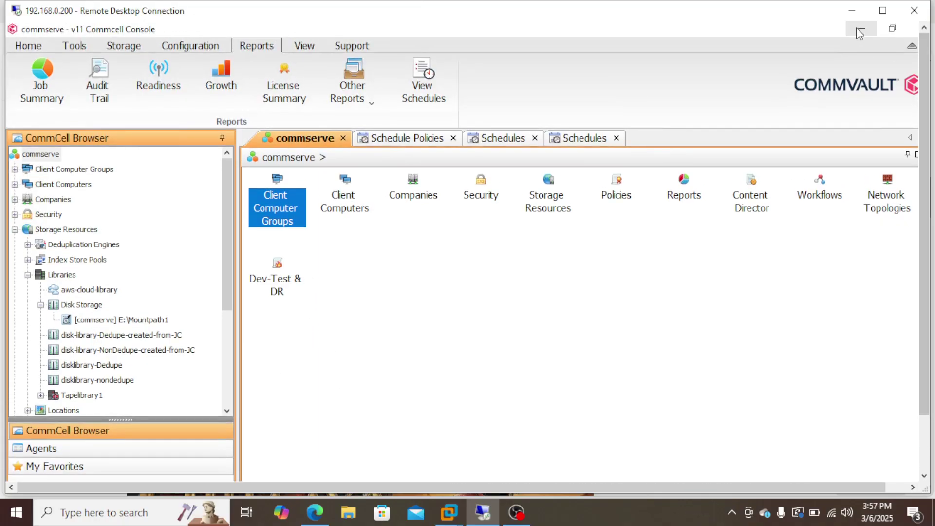
pyautogui.click(855, 27)
# Start extracting 11.36.28_Windows into its suggested same-named folder.
pyautogui.click(756, 106)
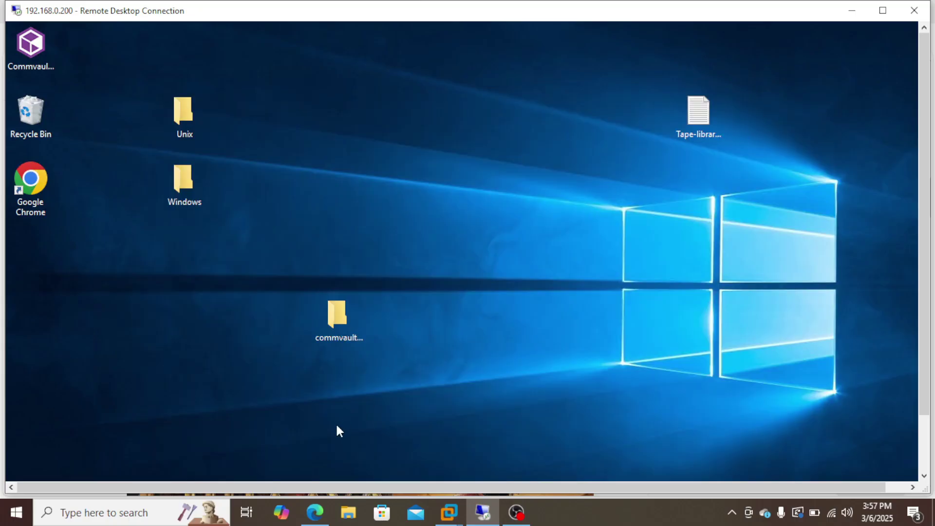
pyautogui.moveTo(924, 288); pyautogui.dragTo(919, 314)
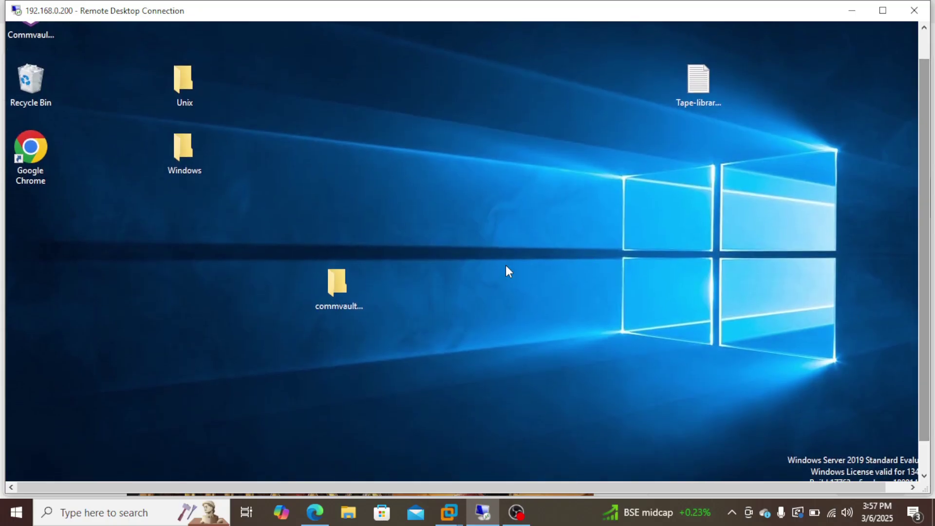
pyautogui.doubleClick(335, 286)
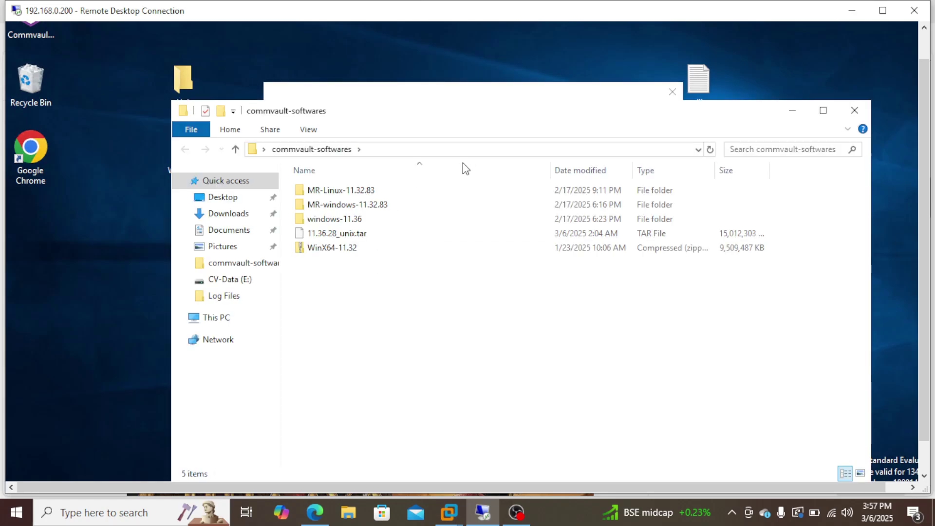
pyautogui.click(793, 110)
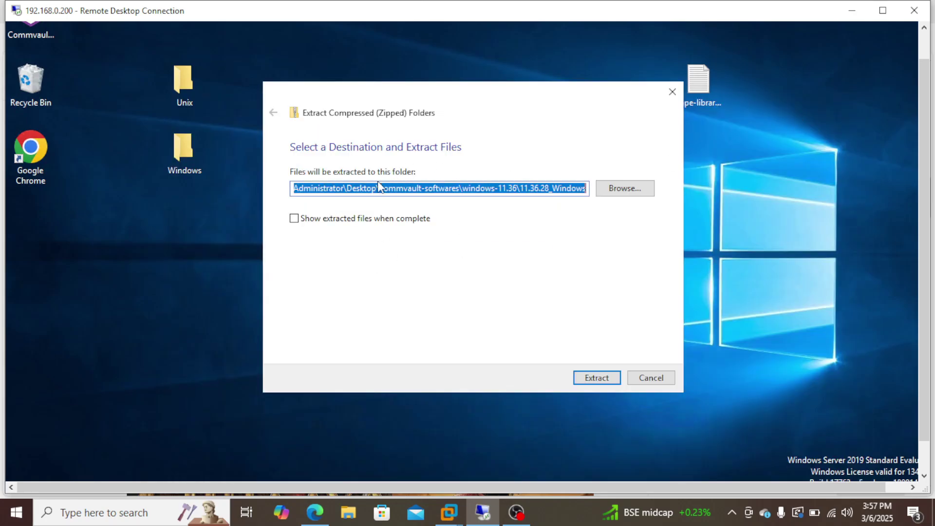
pyautogui.click(602, 379)
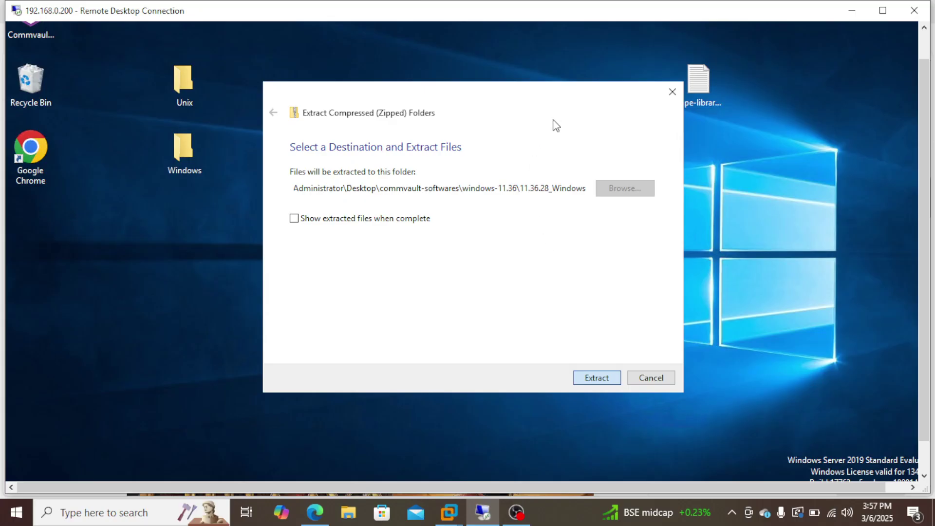
# Check the extraction progress, then return the CommCell Console to the front.
pyautogui.scroll(-2, 927, 184)
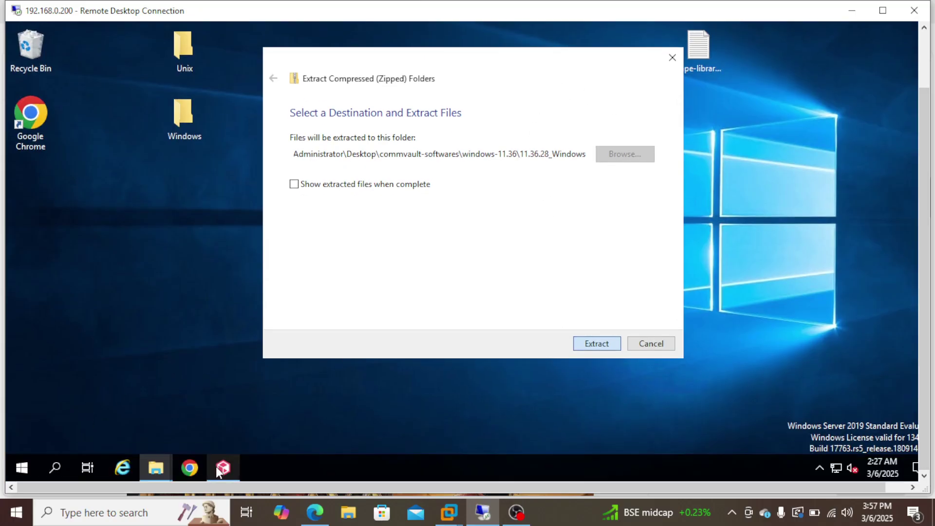
pyautogui.click(229, 468)
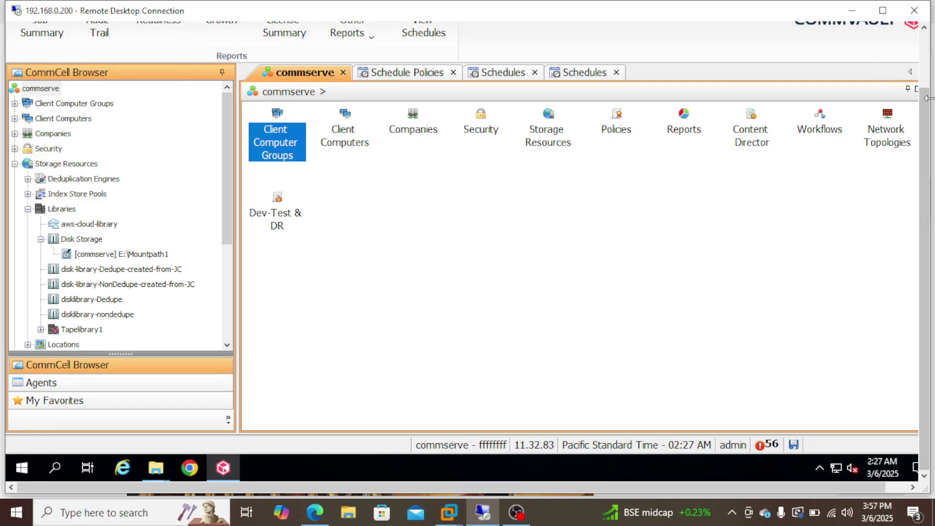
pyautogui.scroll(2, 923, 107)
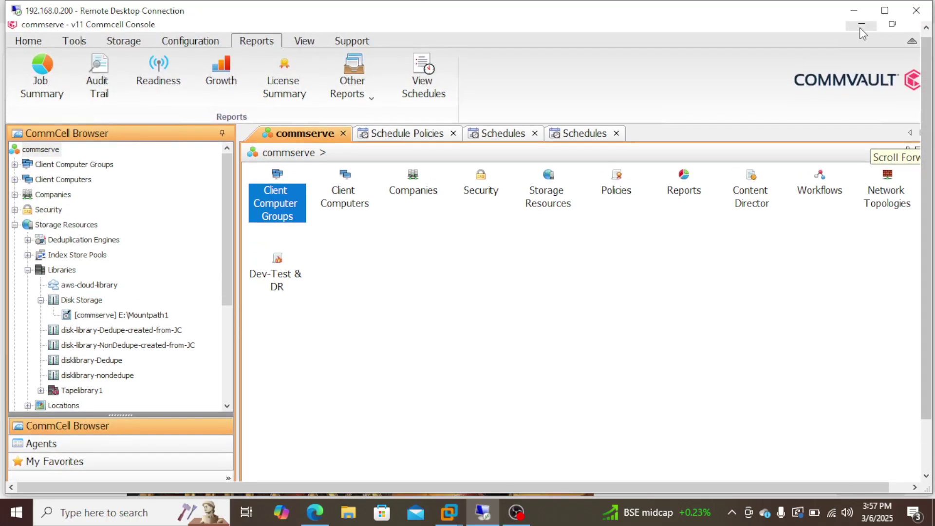
pyautogui.click(860, 27)
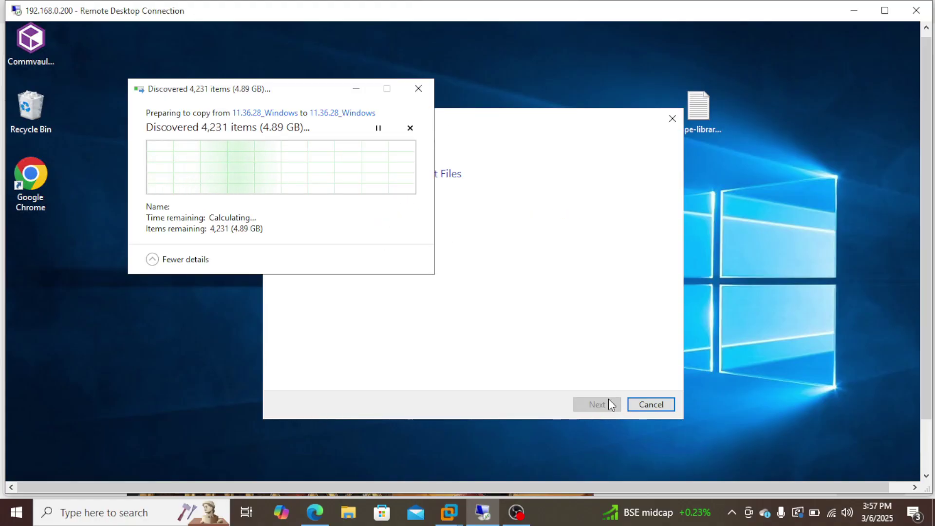
pyautogui.scroll(-2, 930, 189)
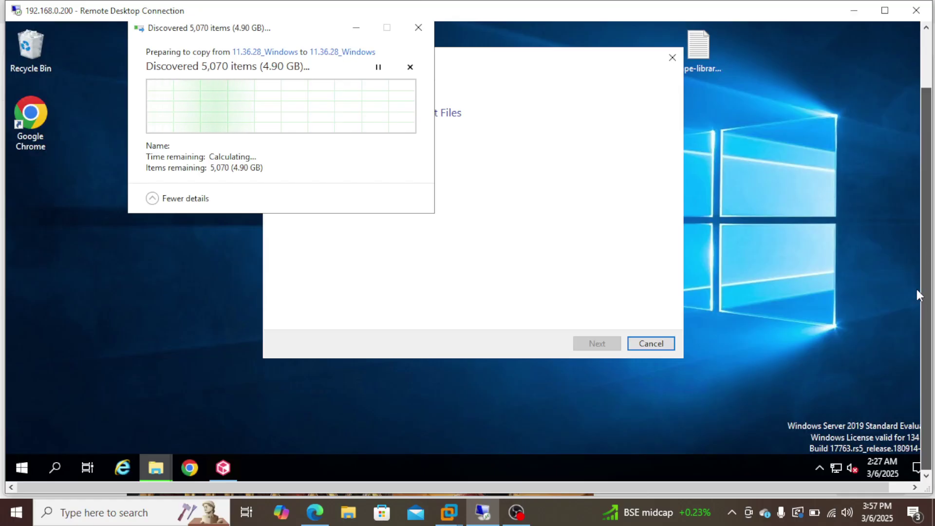
pyautogui.click(223, 467)
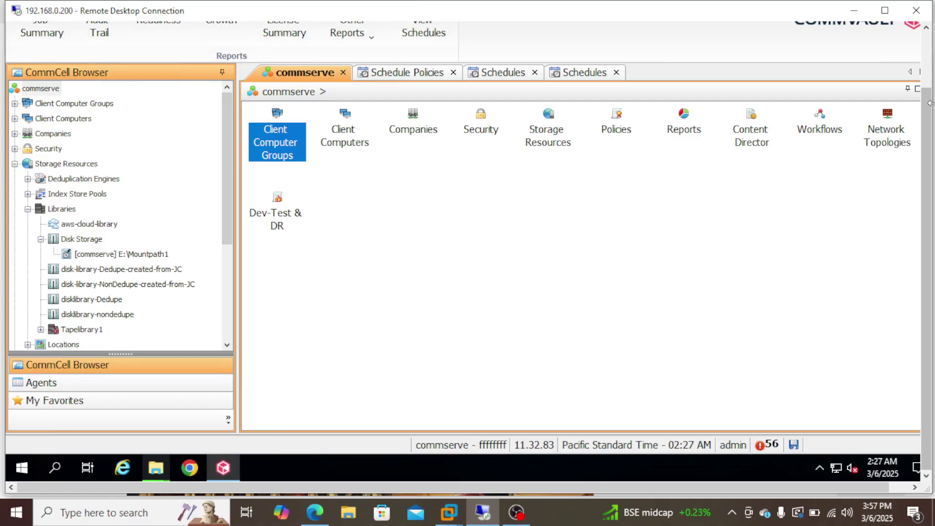
# In Job Controller, watch disaster recovery backup job 2140 complete, then close its details.
pyautogui.moveTo(930, 124); pyautogui.dragTo(930, 121)
pyautogui.scroll(2, 931, 121)
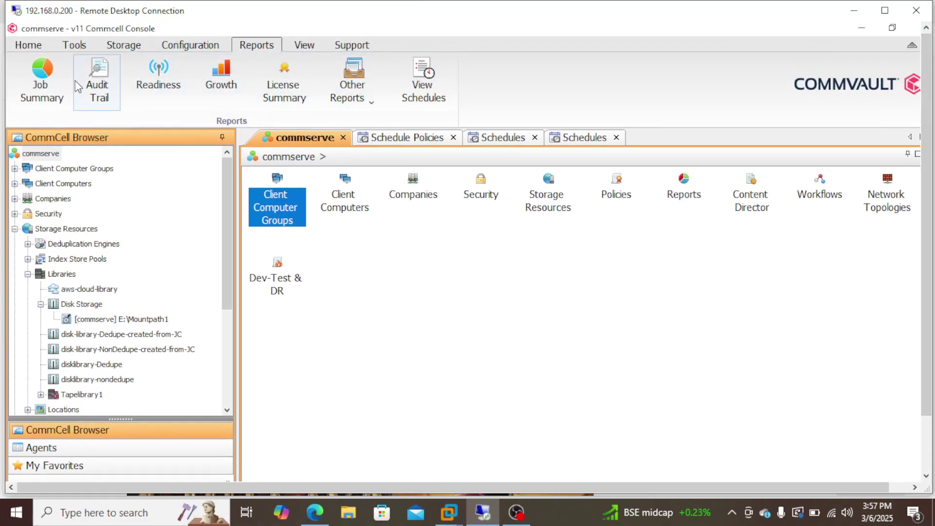
pyautogui.click(40, 47)
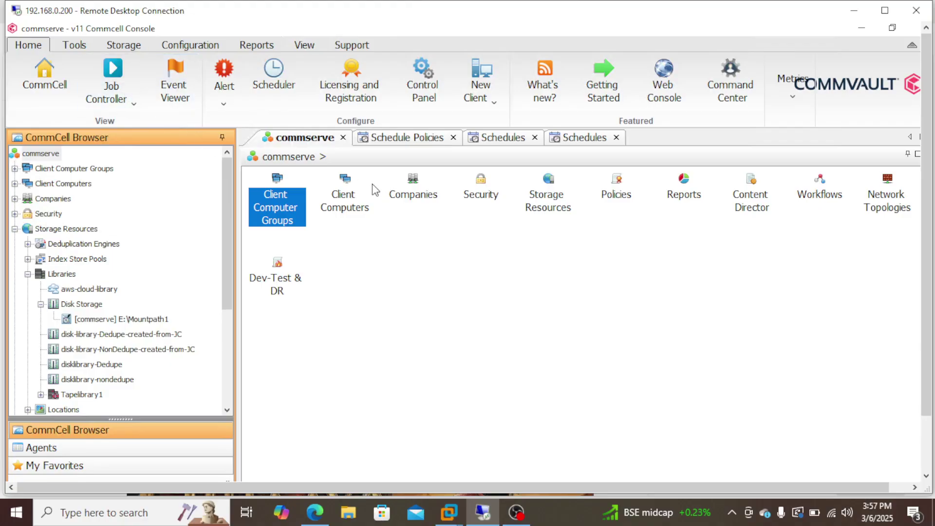
pyautogui.click(113, 80)
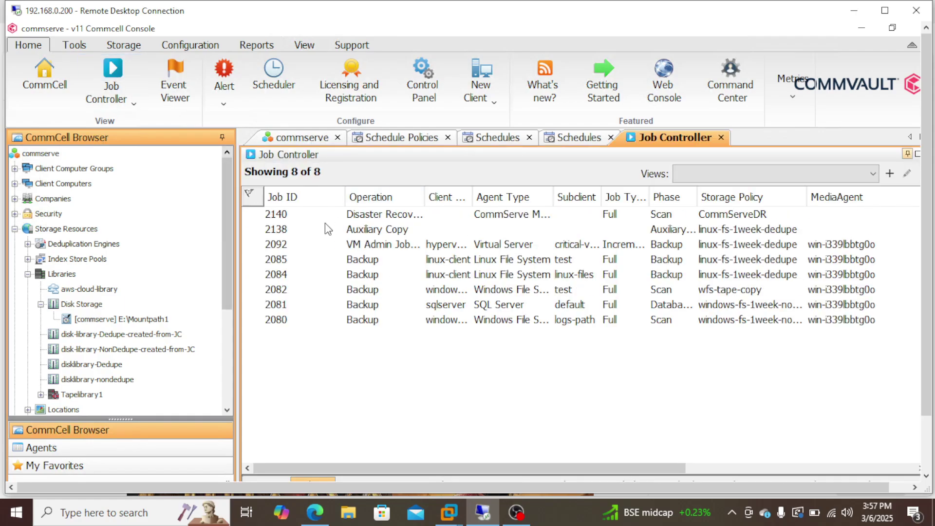
pyautogui.doubleClick(390, 219)
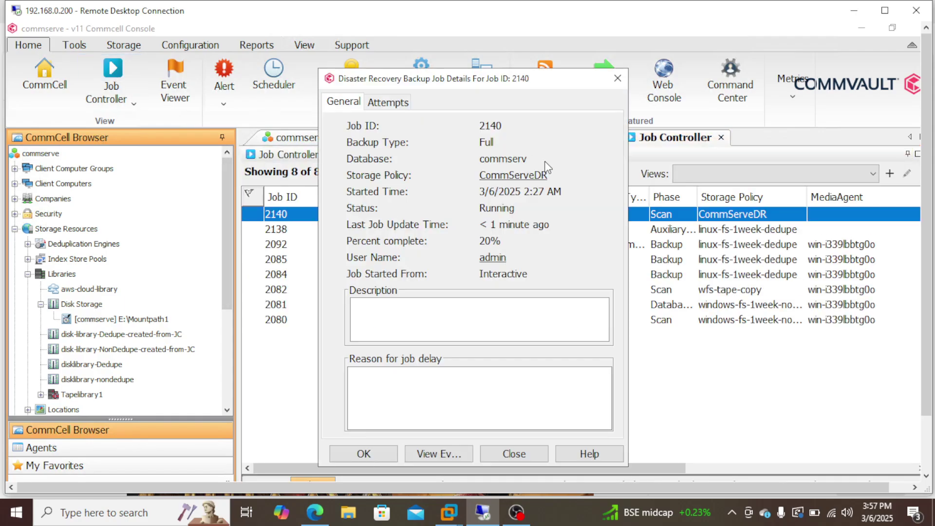
pyautogui.click(563, 518)
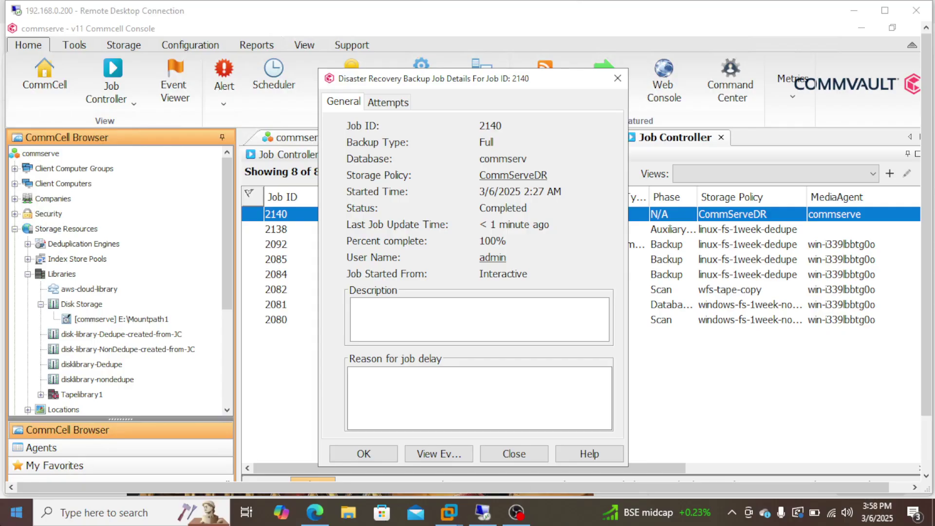
pyautogui.click(618, 76)
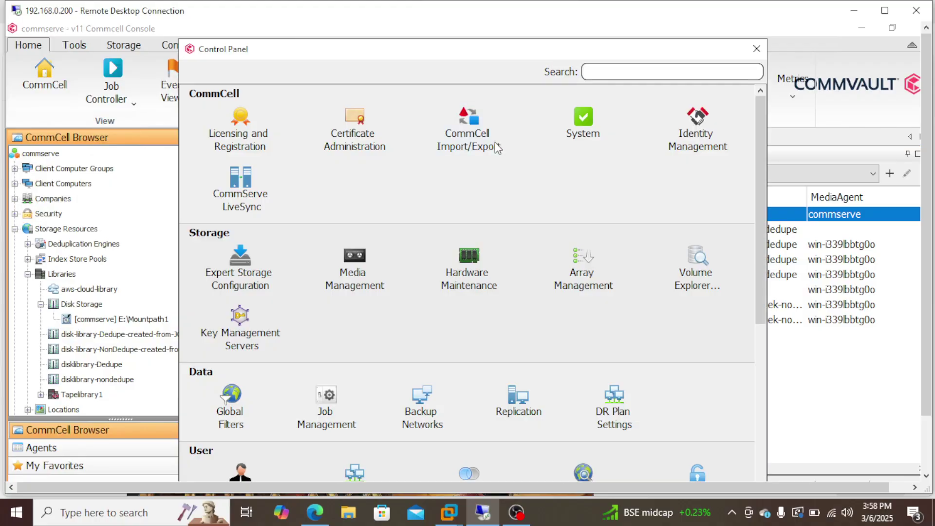
# Search Control Panel for 'dr' and select the E:\Commserve-DR-Backup metadata path in DR Backup.
pyautogui.write('dr')
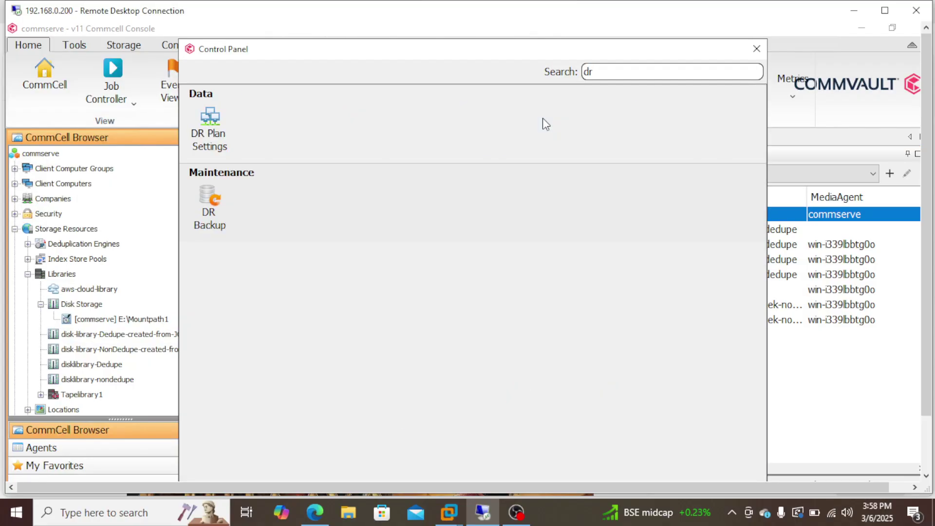
pyautogui.click(209, 214)
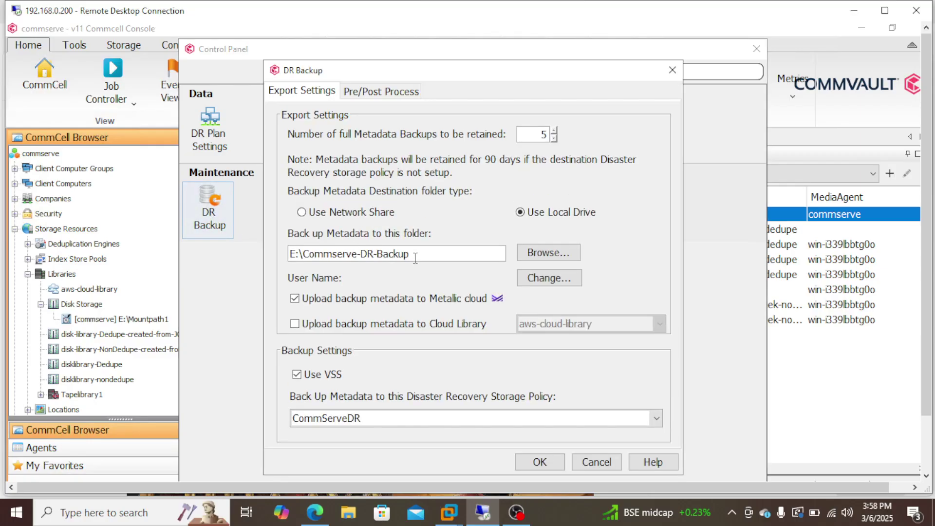
pyautogui.moveTo(417, 256); pyautogui.dragTo(266, 251)
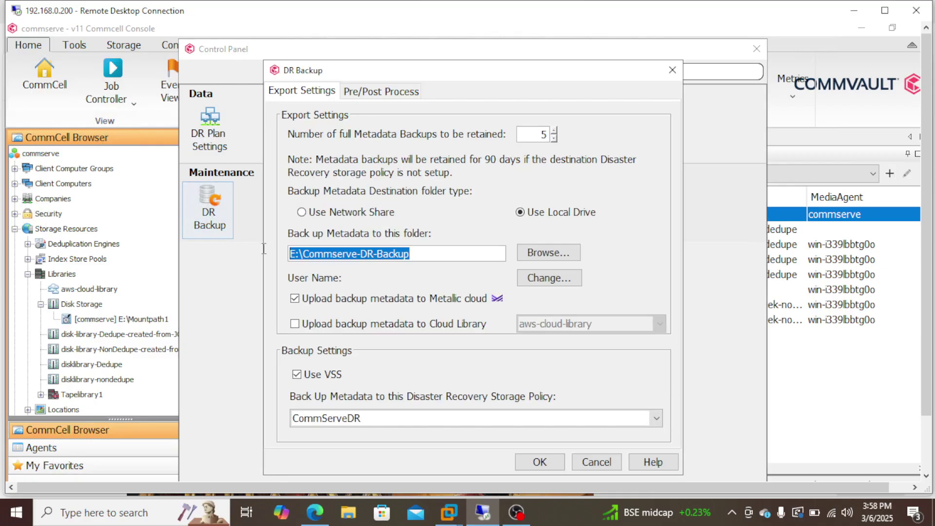
pyautogui.scroll(-3, 931, 248)
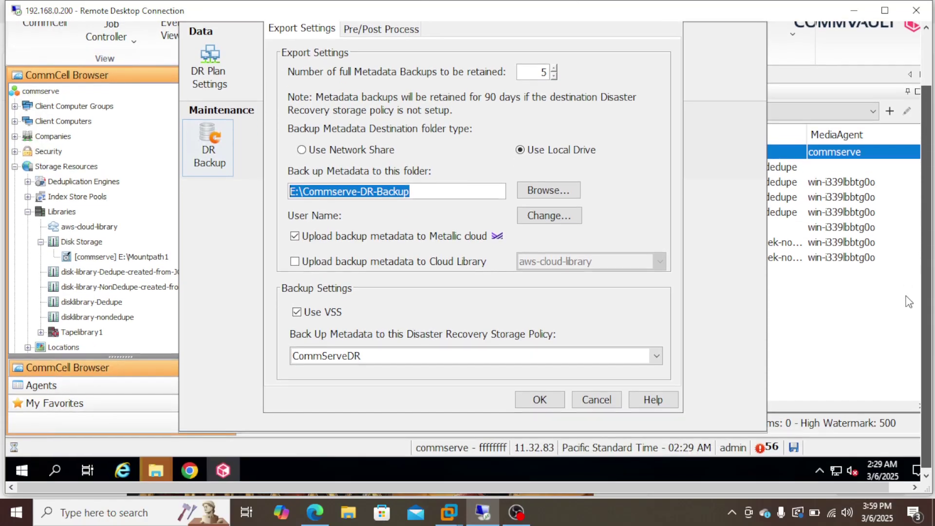
pyautogui.click(156, 470)
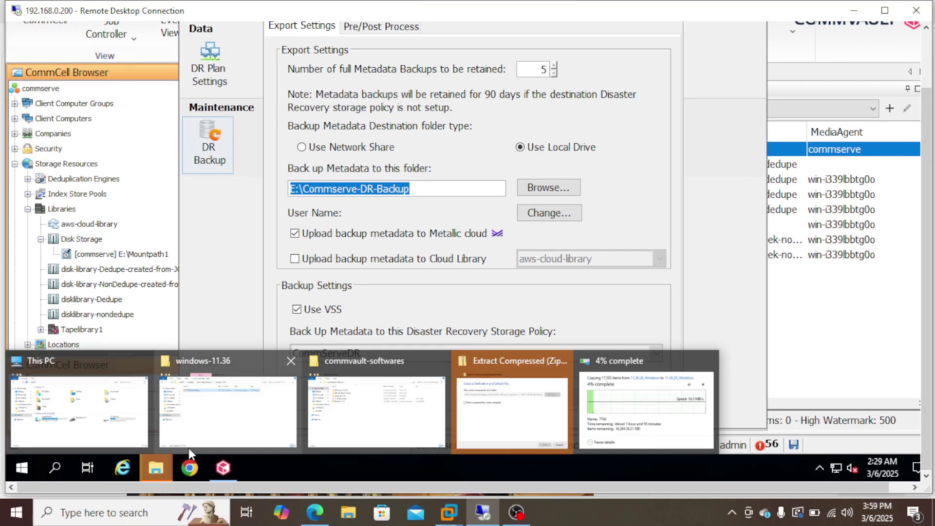
# Inspect the DR dump files in E:\Commserve-DR-Backup\SET_030, then minimize Explorer.
pyautogui.click(227, 403)
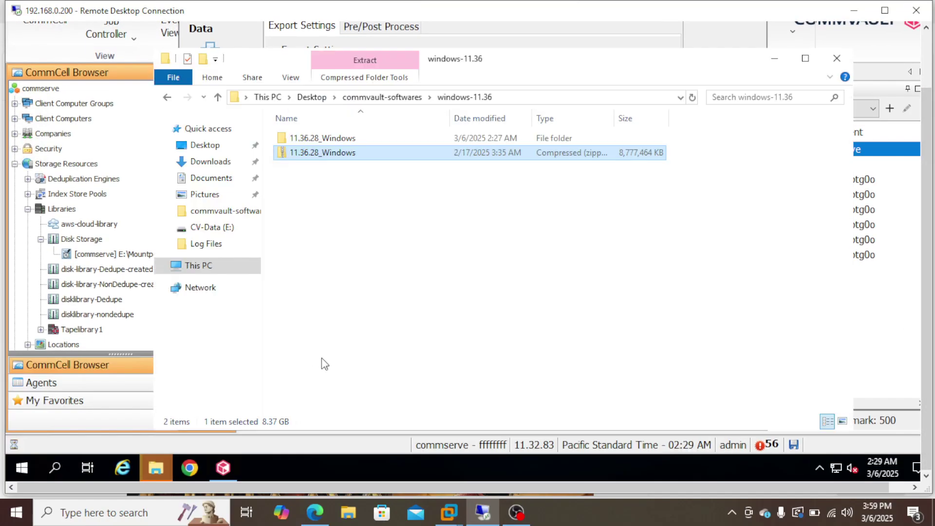
pyautogui.click(215, 227)
pyautogui.doubleClick(366, 155)
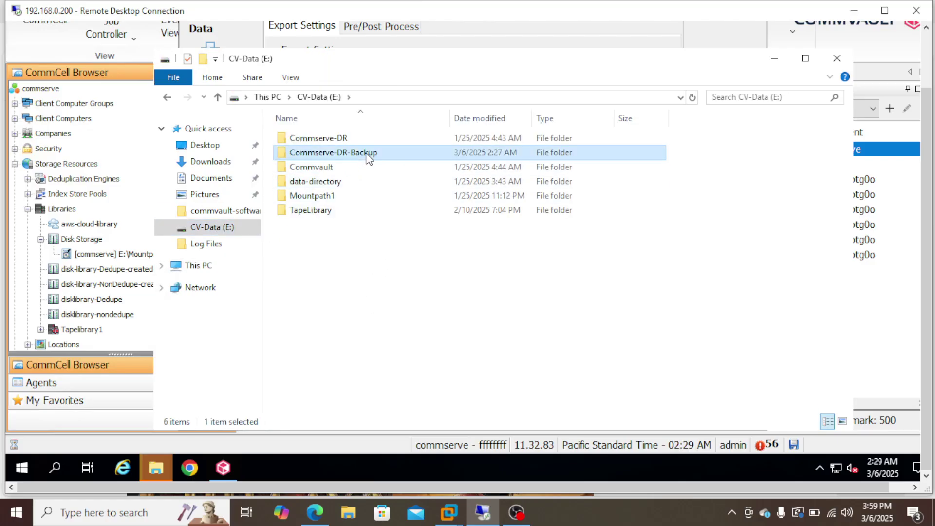
pyautogui.doubleClick(482, 196)
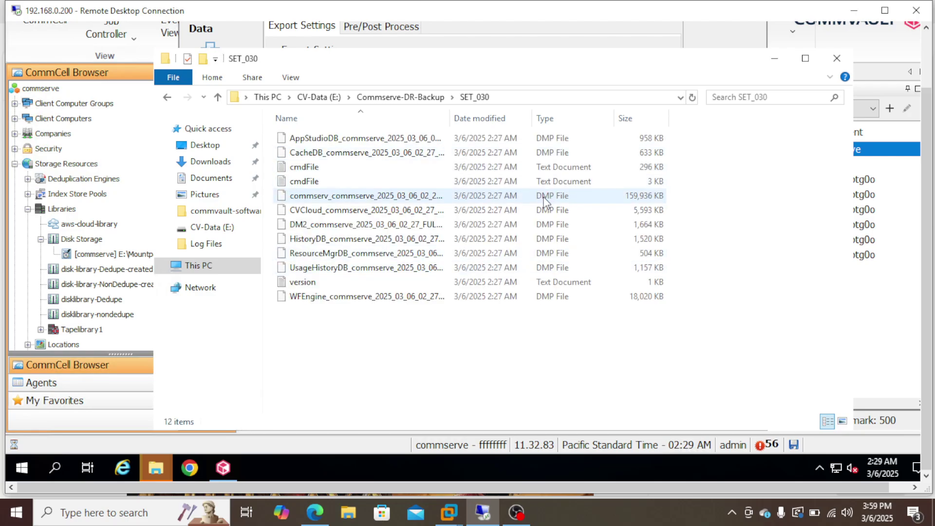
pyautogui.click(394, 198)
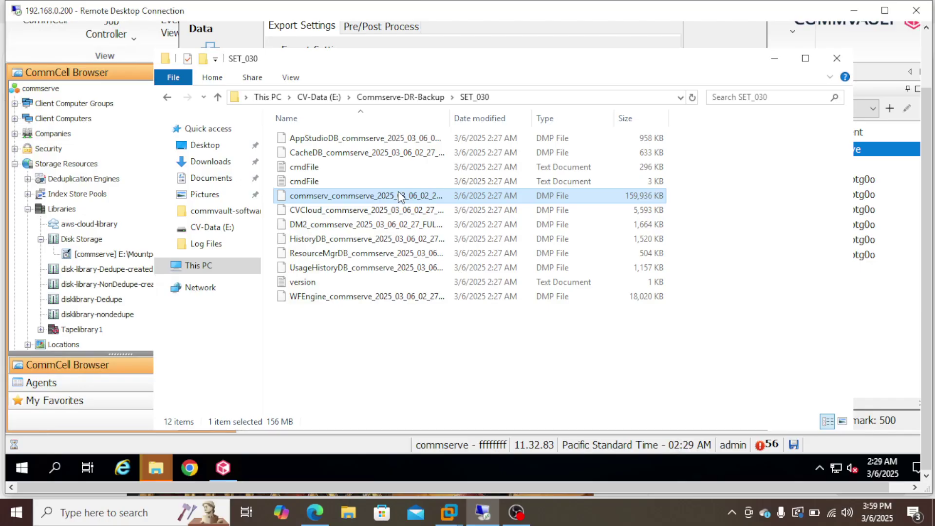
pyautogui.moveTo(450, 118); pyautogui.dragTo(518, 120)
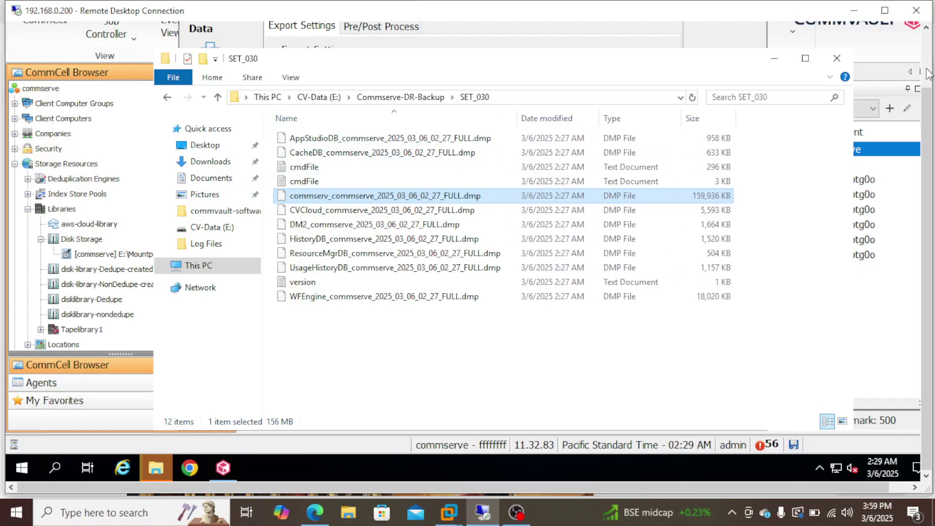
pyautogui.click(774, 60)
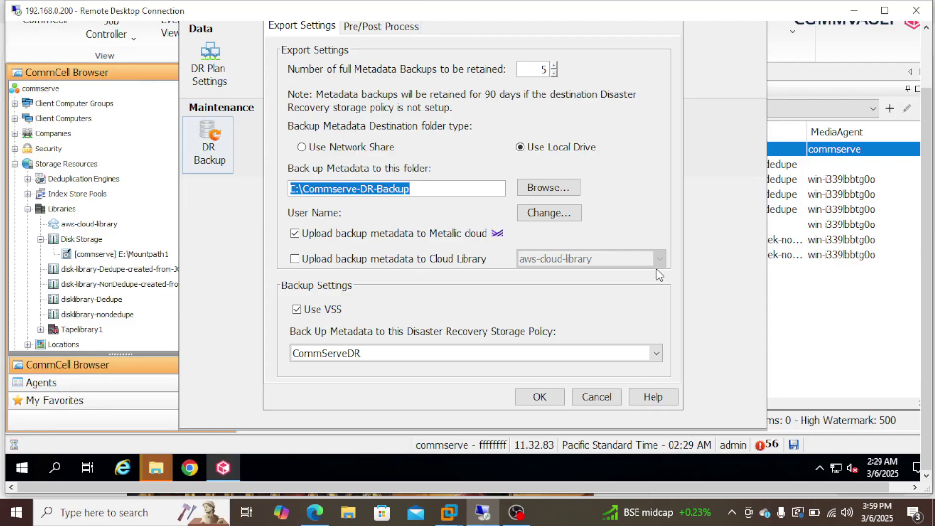
# Cancel DR Backup settings, close Control Panel, and exit the CommCell Console.
pyautogui.click(597, 396)
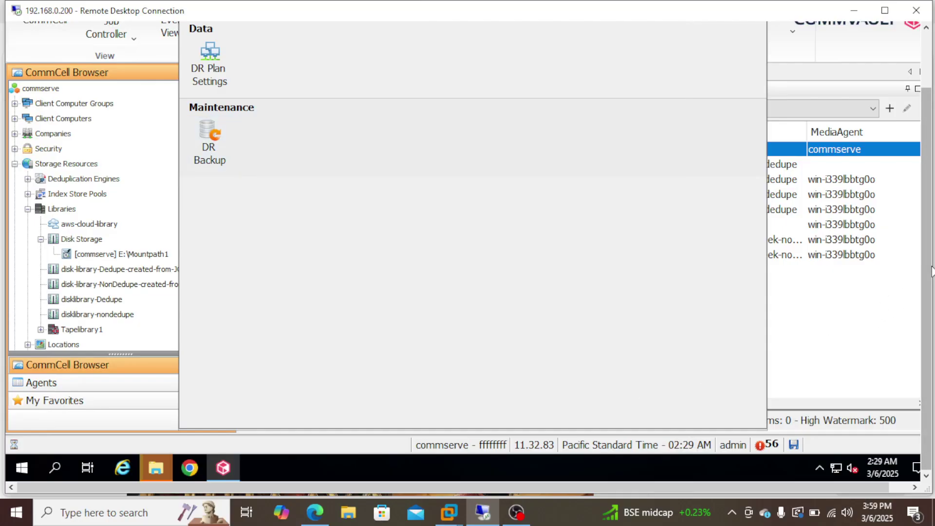
pyautogui.scroll(3, 931, 270)
pyautogui.click(761, 53)
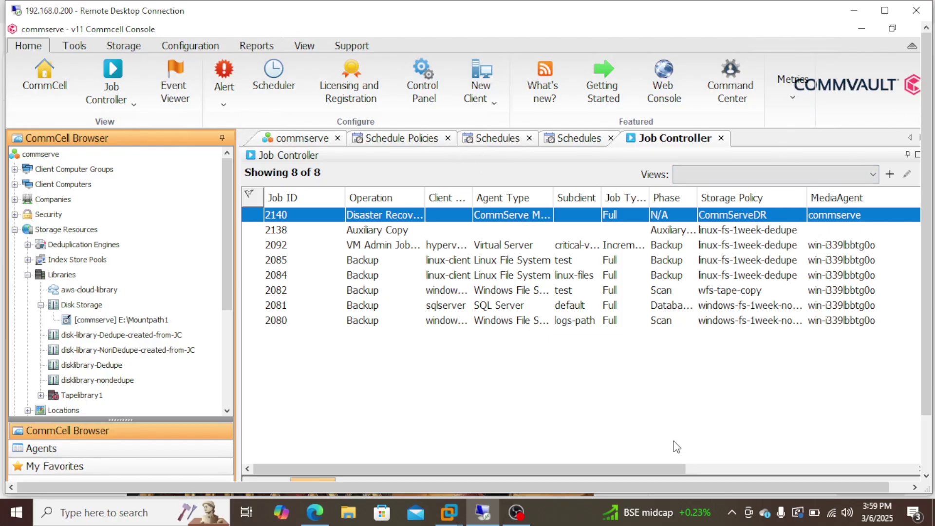
pyautogui.moveTo(655, 469); pyautogui.dragTo(860, 487)
pyautogui.click(904, 28)
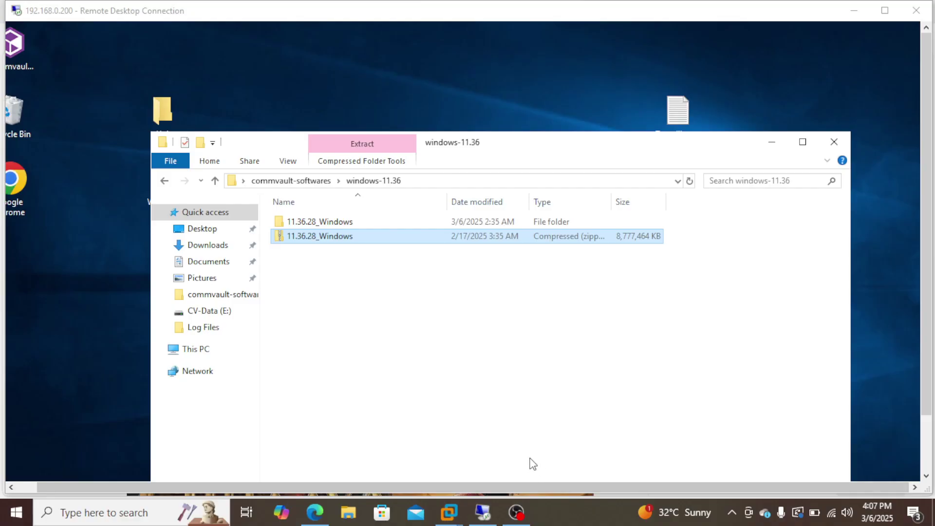
# Open the extracted 11.36.28_Windows\windows folder.
pyautogui.doubleClick(344, 221)
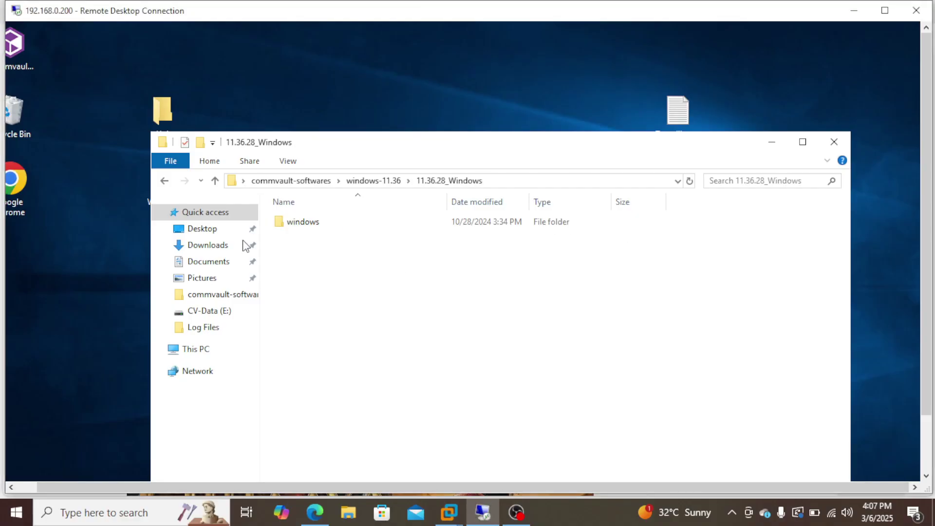
pyautogui.doubleClick(320, 223)
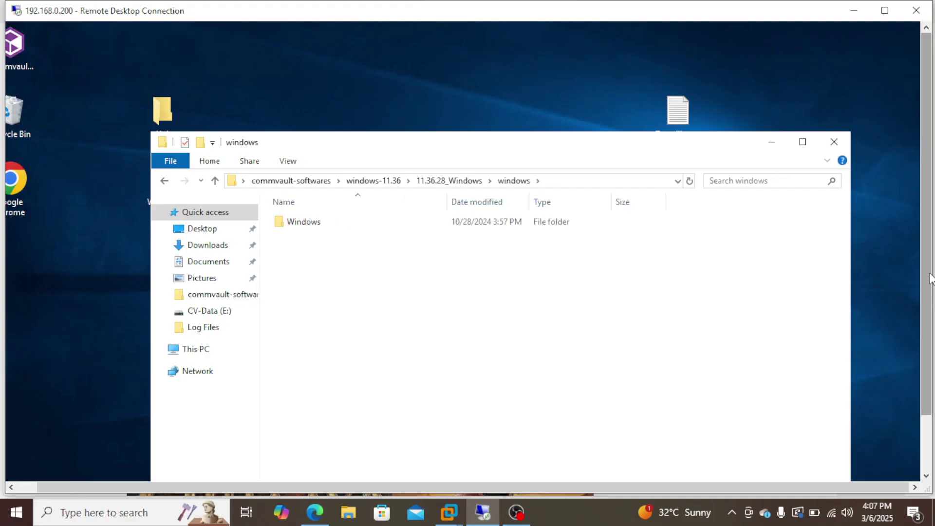
pyautogui.moveTo(925, 276); pyautogui.dragTo(916, 350)
# Launch Commvault Process Manager from the Commvault group in the Start menu.
pyautogui.moveTo(71, 485); pyautogui.dragTo(50, 485)
pyautogui.click(21, 468)
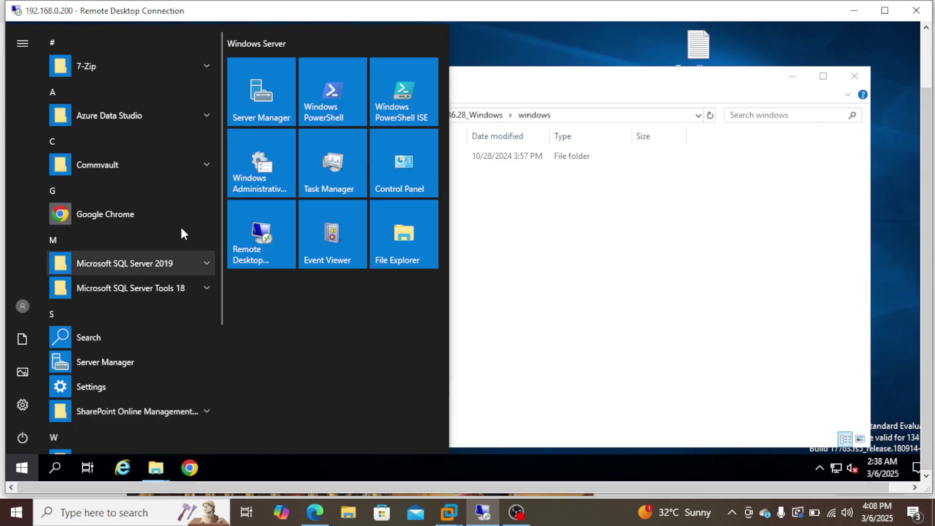
pyautogui.click(198, 174)
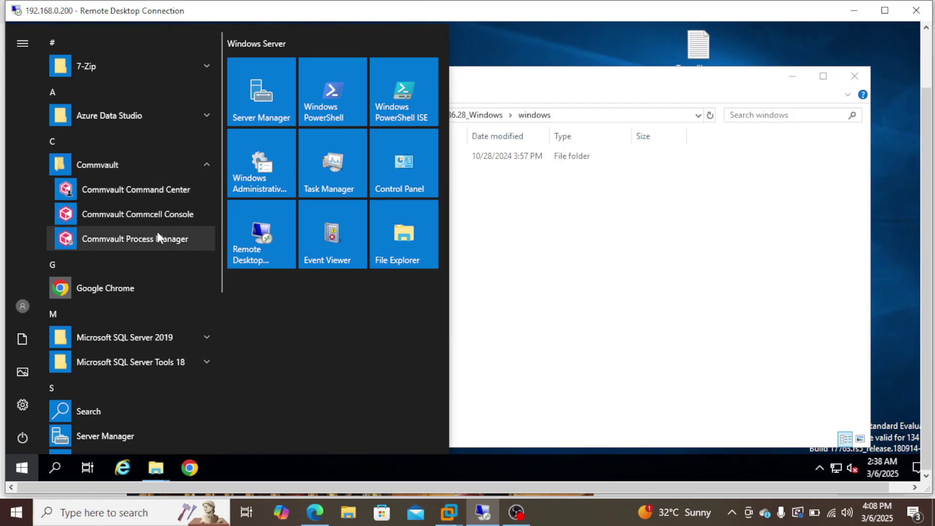
pyautogui.click(125, 237)
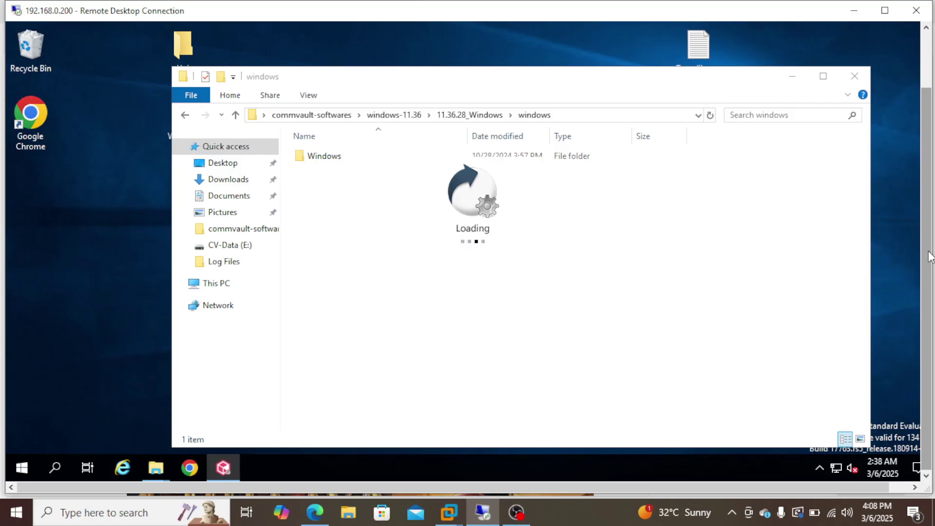
pyautogui.moveTo(930, 255); pyautogui.dragTo(921, 233)
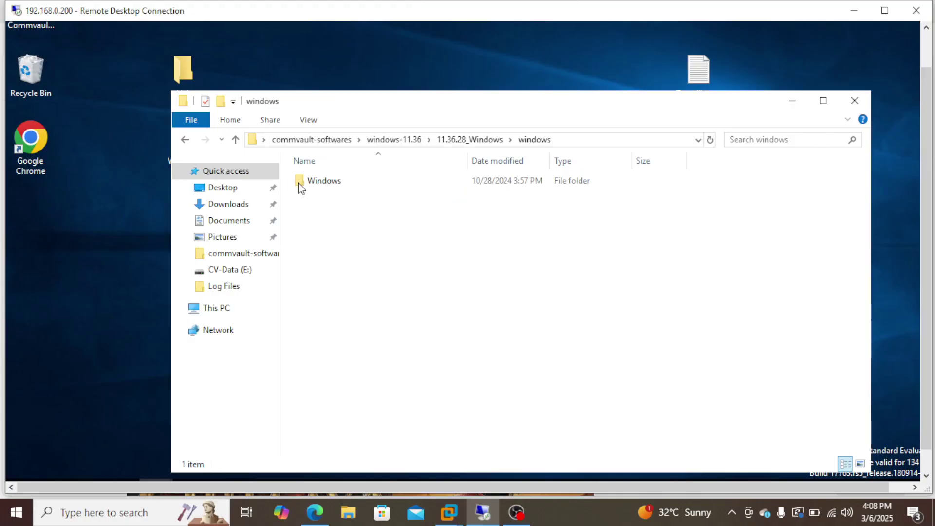
# Stop all Commvault services, then close Process Manager.
pyautogui.click(459, 88)
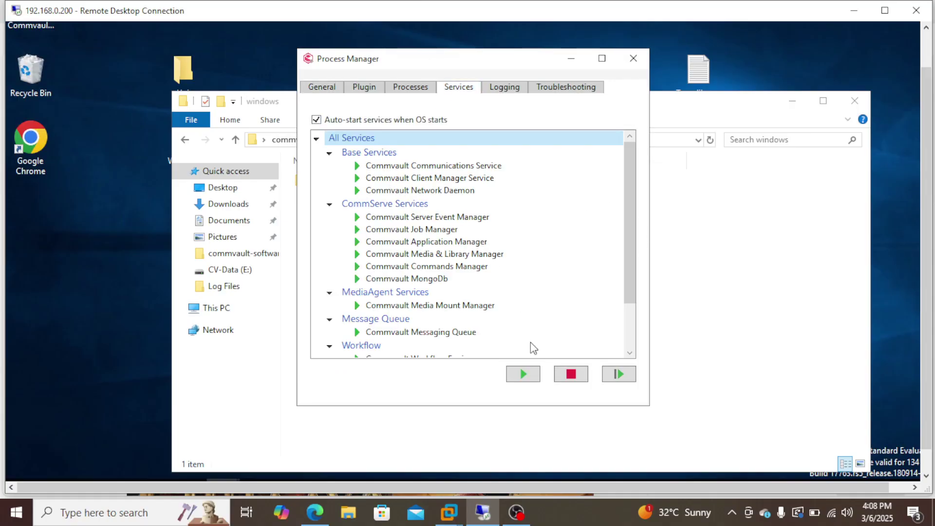
pyautogui.click(570, 378)
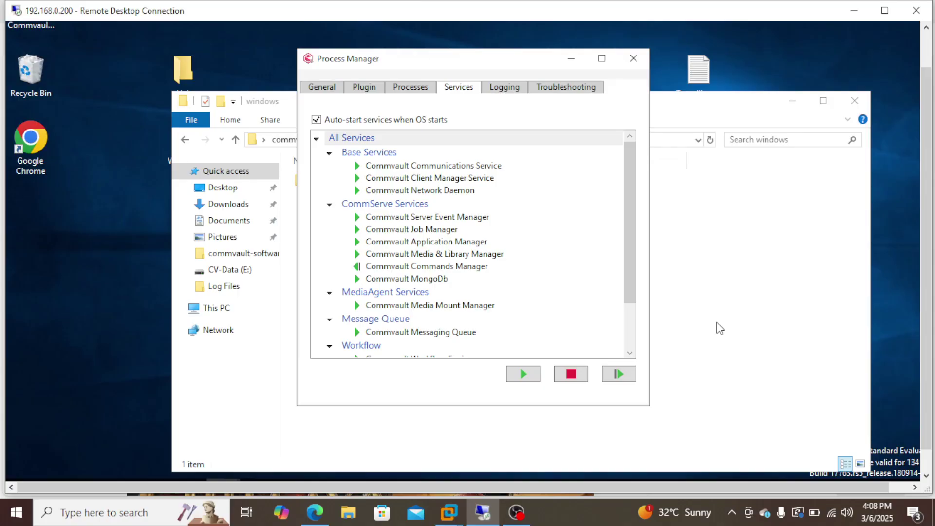
pyautogui.click(563, 518)
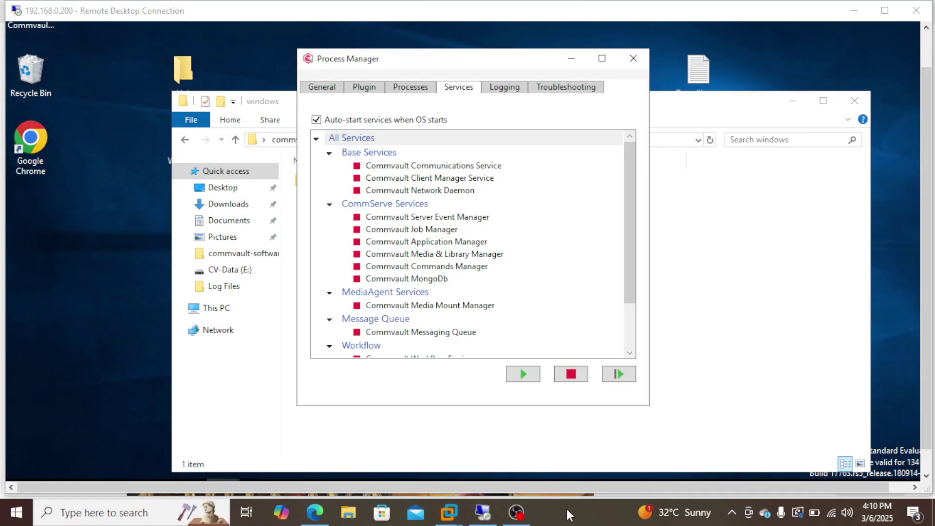
pyautogui.click(604, 232)
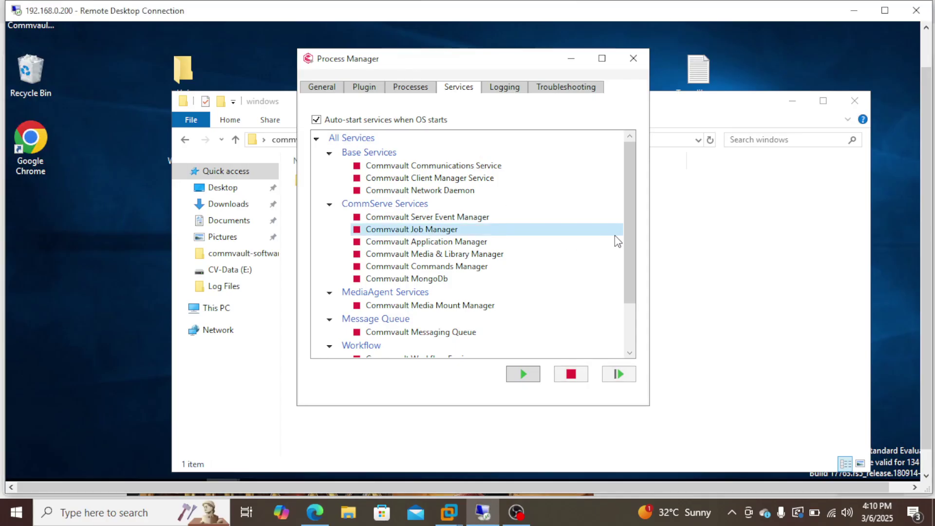
pyautogui.moveTo(628, 242); pyautogui.dragTo(629, 286)
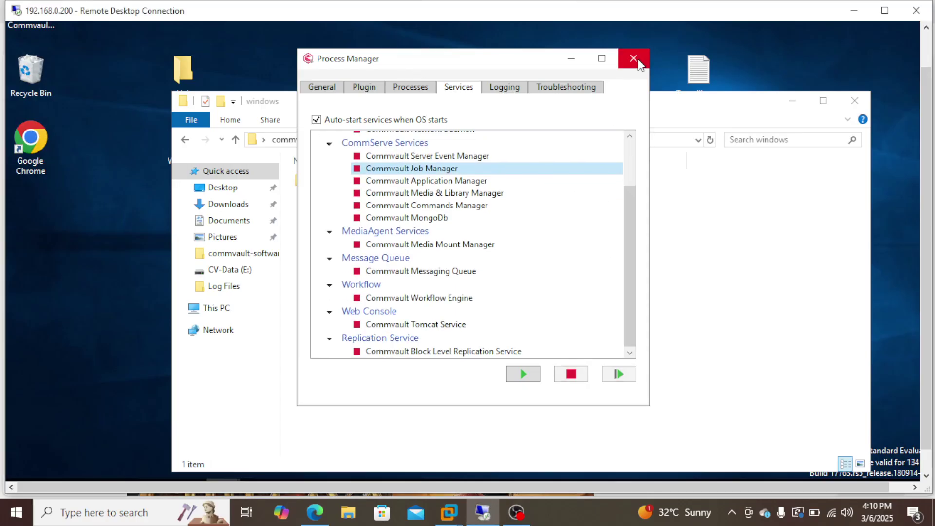
pyautogui.click(633, 58)
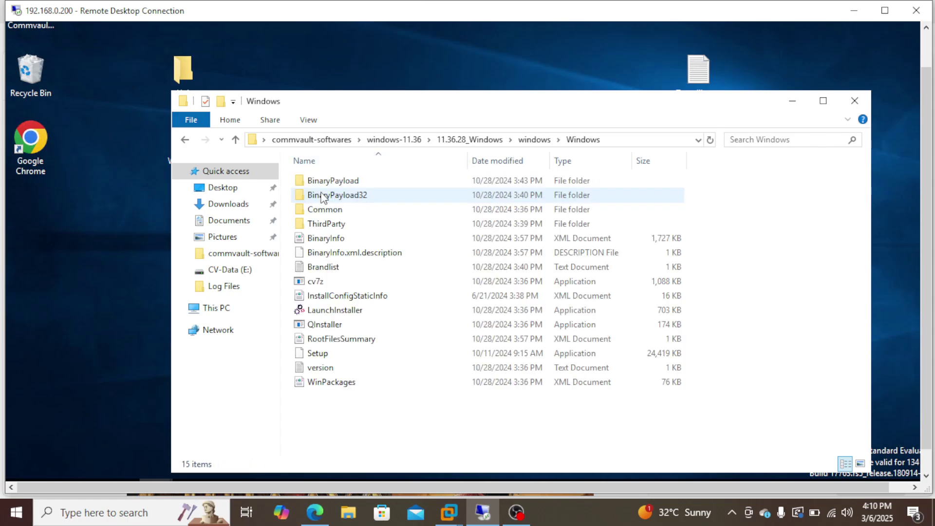
# Run Setup as administrator and clear the system-time error to reach Language Selection.
pyautogui.click(326, 355)
pyautogui.rightClick(326, 356)
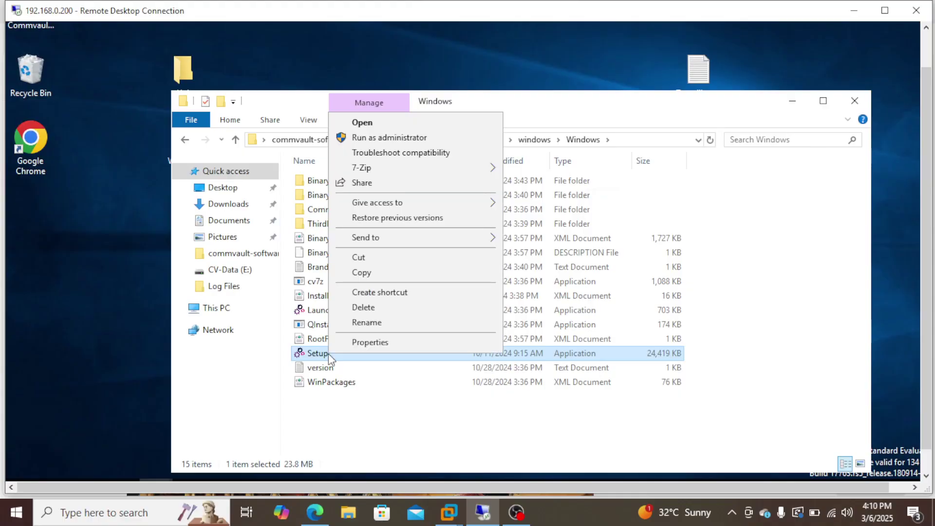
pyautogui.click(427, 139)
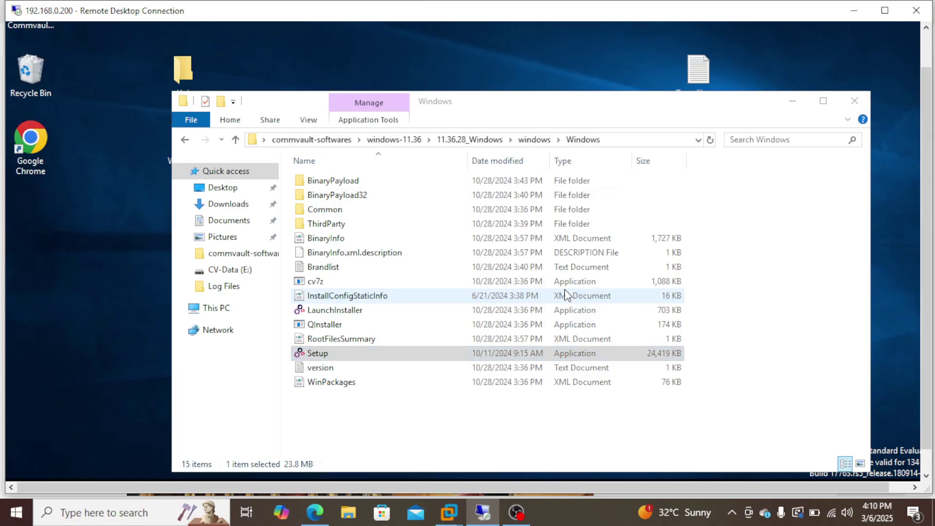
pyautogui.click(792, 101)
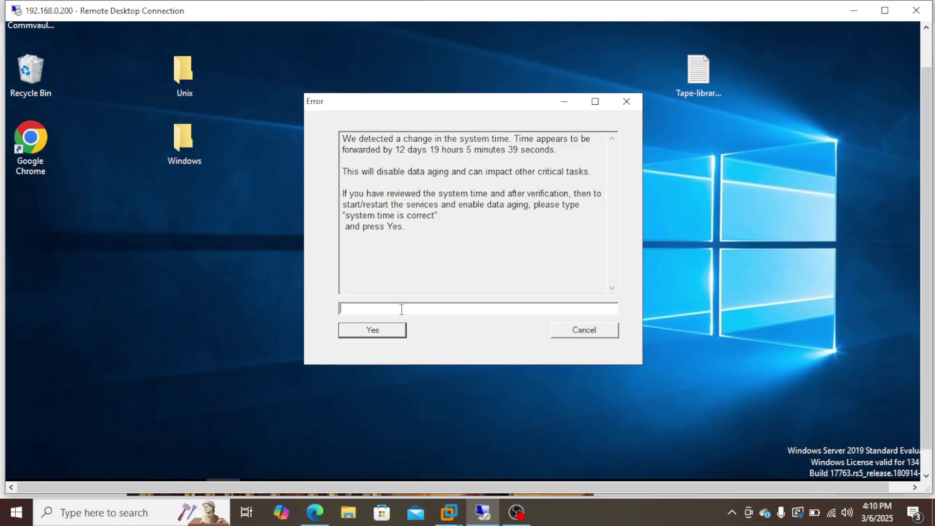
pyautogui.write('s')
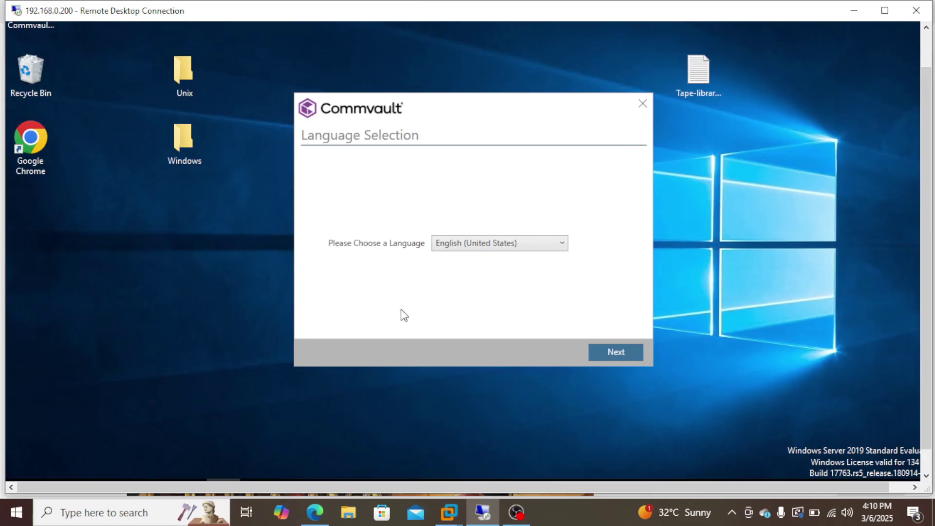
# Accept the licence, keep installing packages on this computer, and choose Upgrade Feature Release.
pyautogui.click(610, 353)
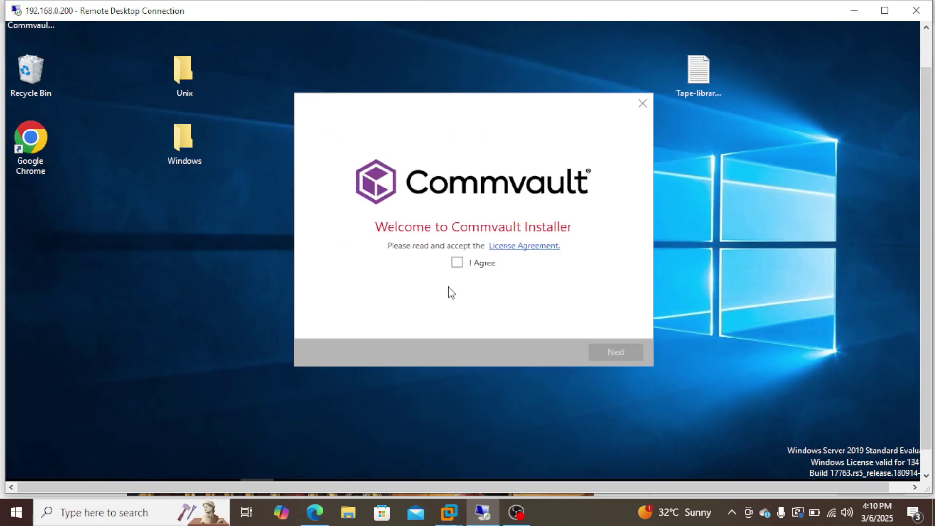
pyautogui.click(458, 266)
pyautogui.click(609, 356)
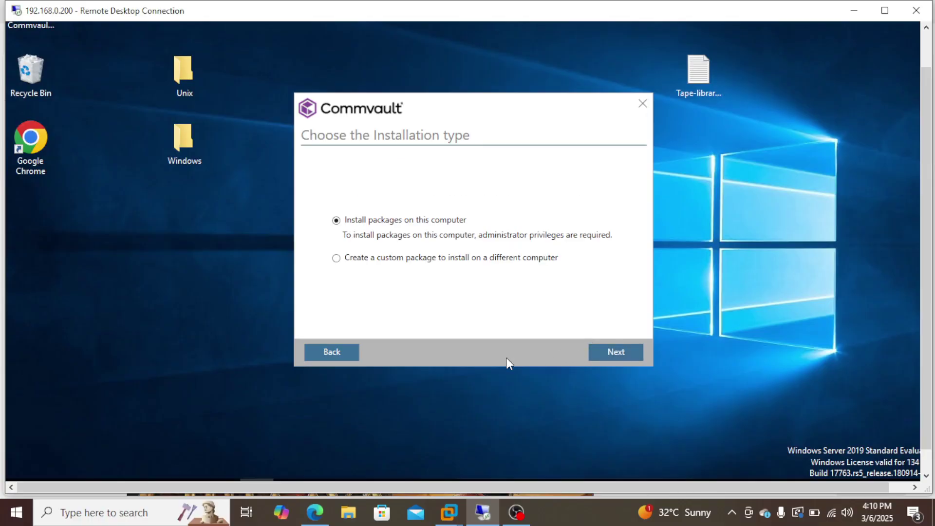
pyautogui.click(611, 352)
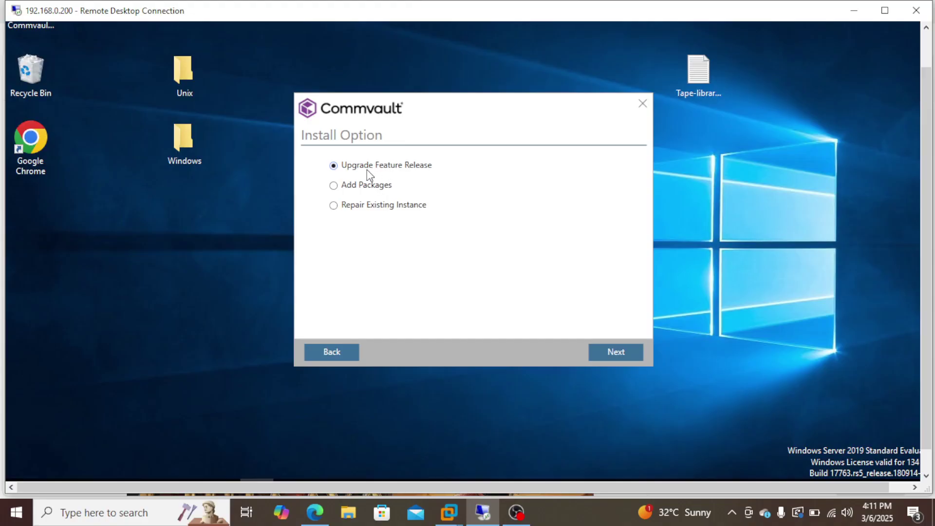
pyautogui.click(623, 352)
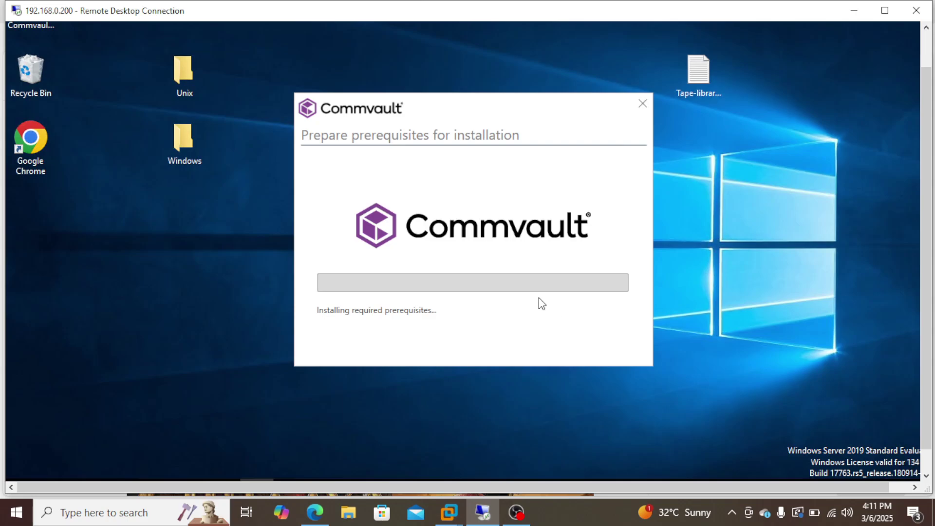
pyautogui.click(574, 521)
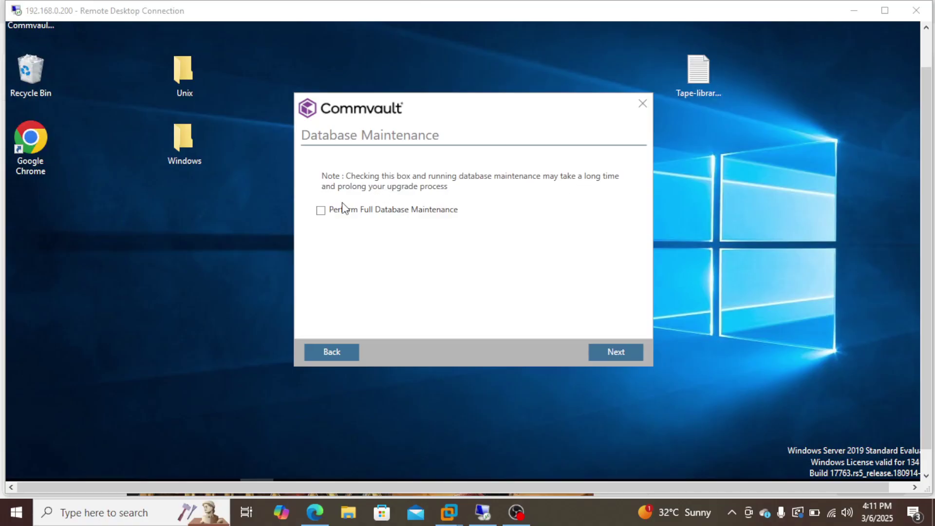
# Skip full database maintenance and confirm the 11.32.83 to 11.36.28 feature release upgrade.
pyautogui.click(617, 354)
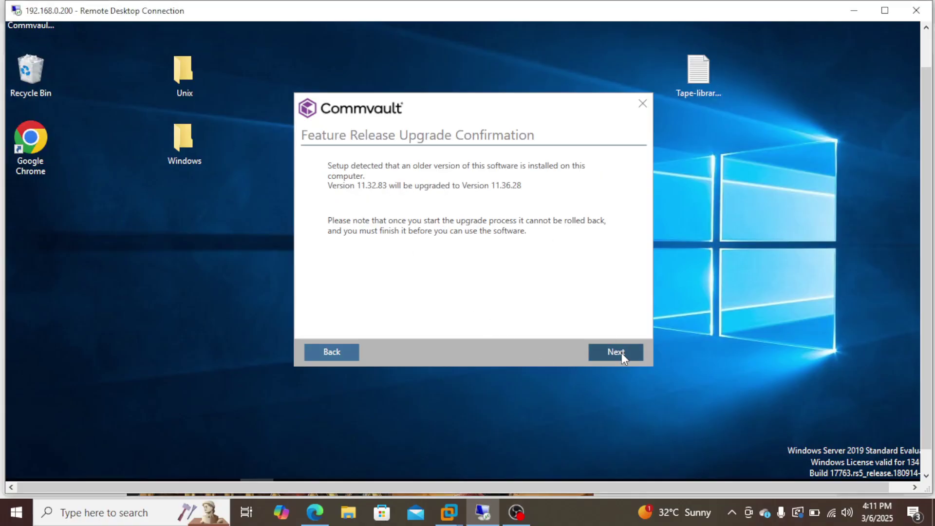
pyautogui.click(336, 353)
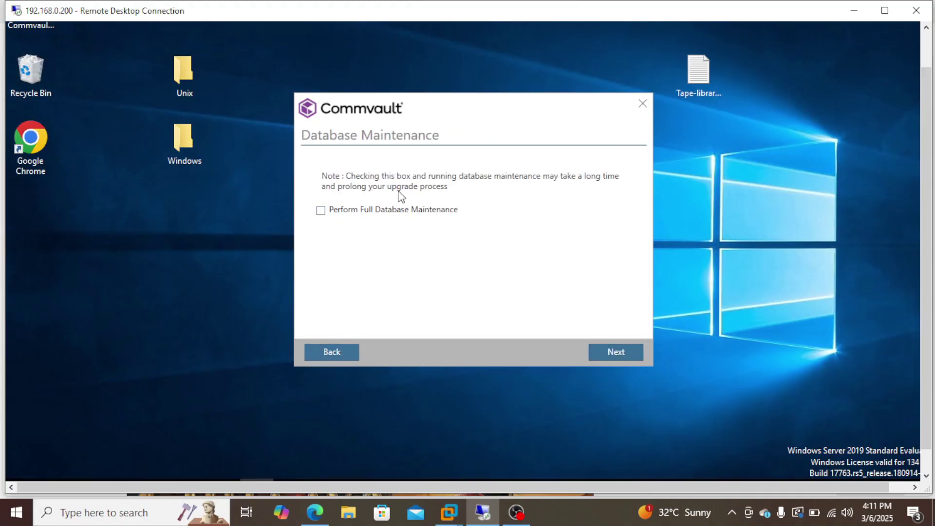
pyautogui.click(615, 351)
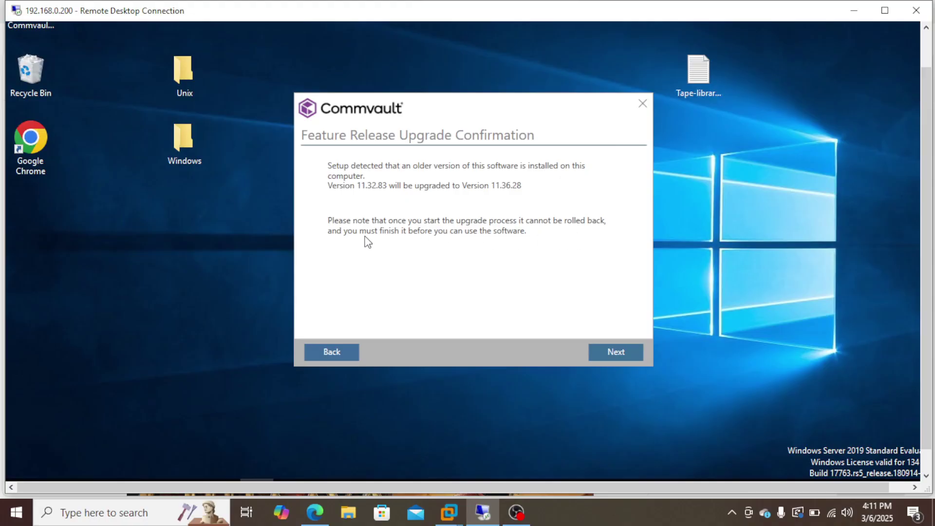
pyautogui.click(626, 351)
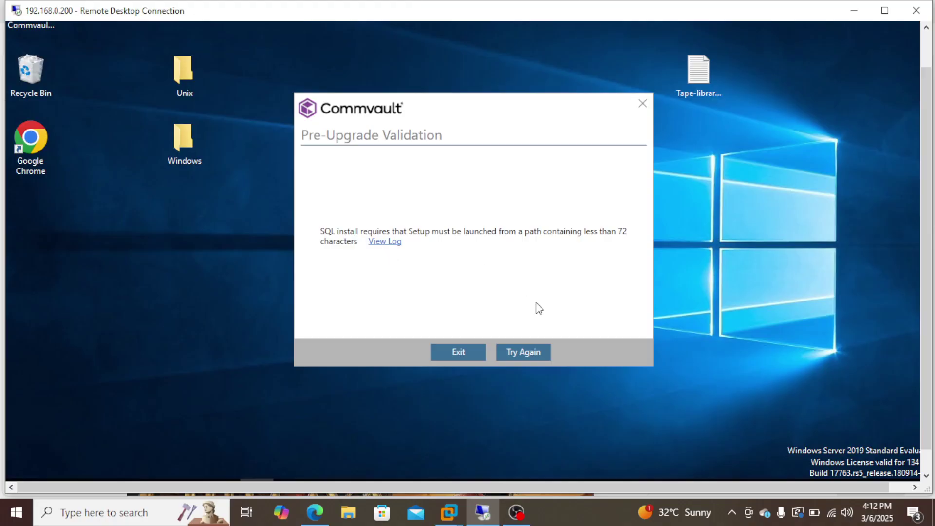
pyautogui.click(571, 520)
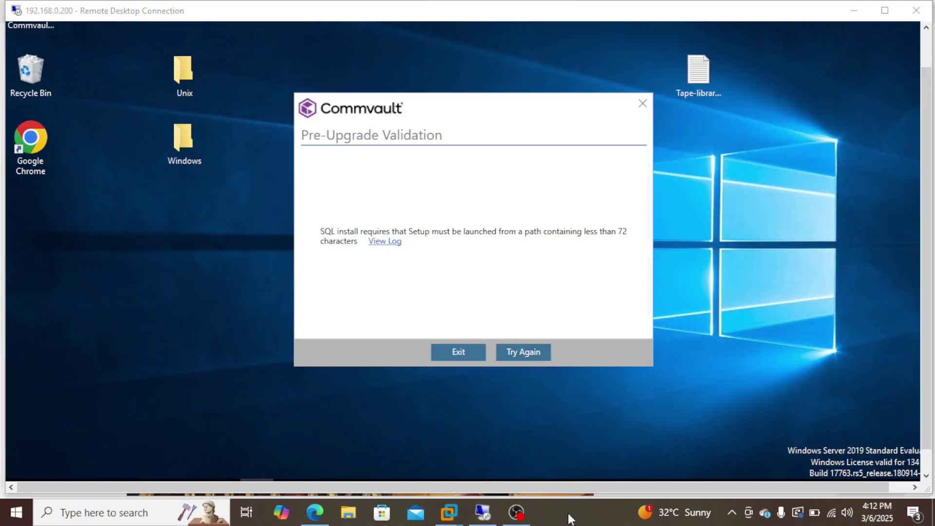
# Open the installer log and highlight the 72-character path error and 'Relocate the DVD to a shorter path' advice.
pyautogui.click(386, 242)
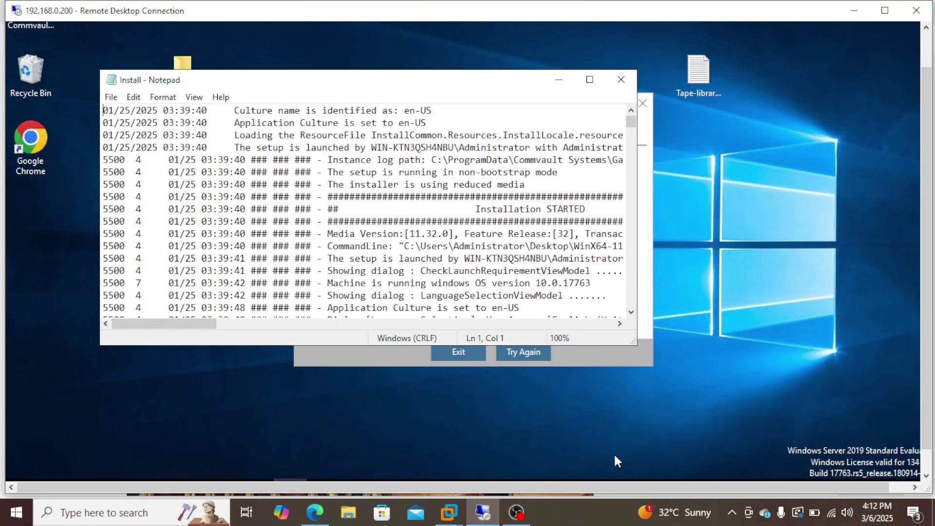
pyautogui.click(573, 520)
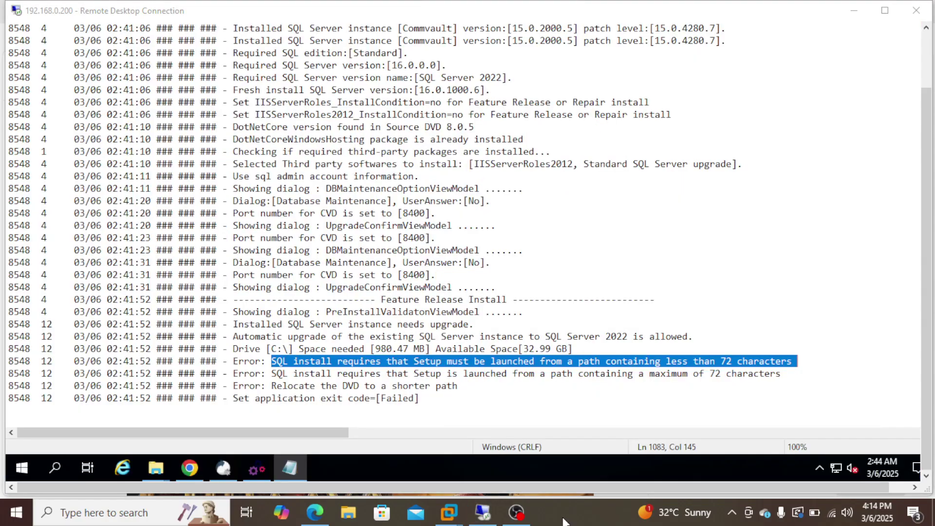
pyautogui.click(513, 390)
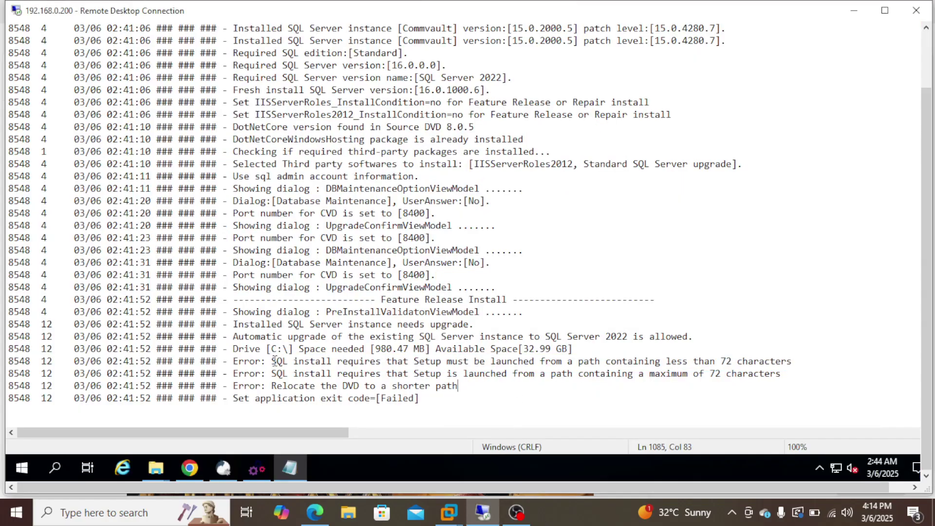
pyautogui.moveTo(272, 361); pyautogui.dragTo(797, 361)
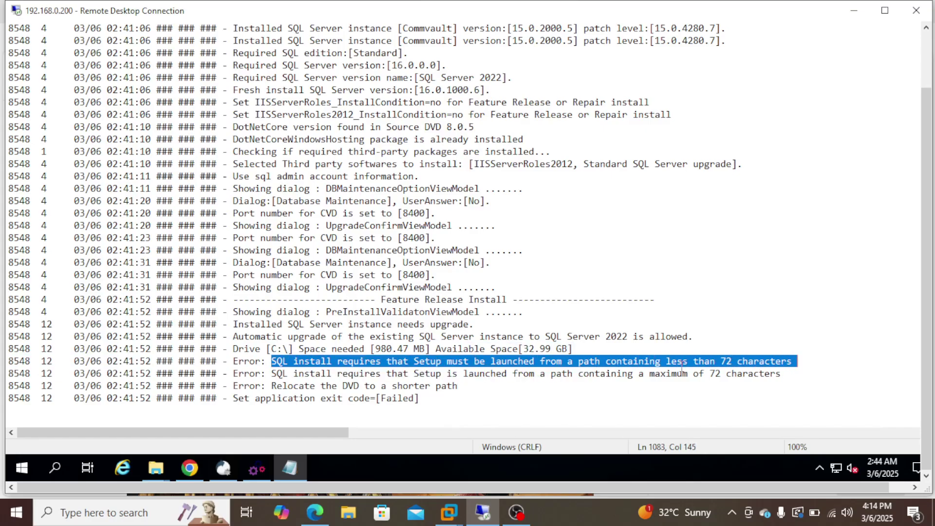
pyautogui.click(640, 360)
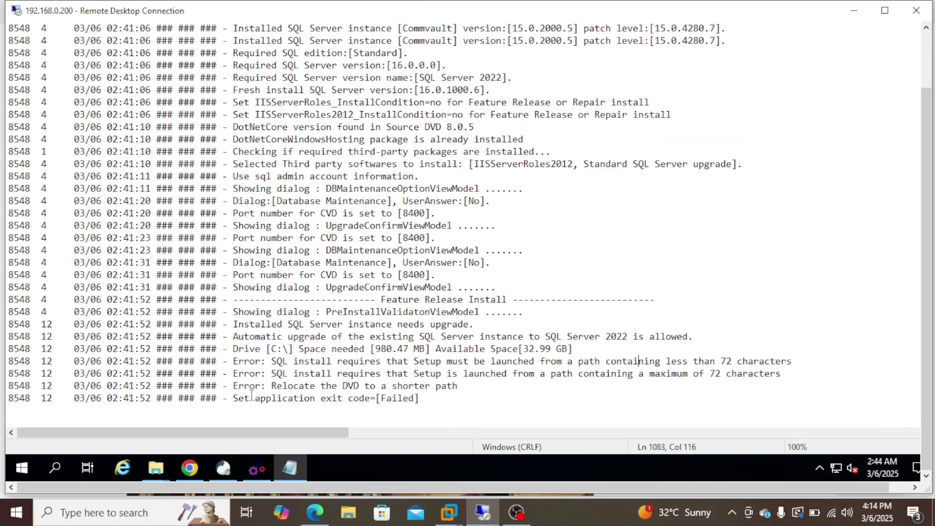
pyautogui.moveTo(274, 386); pyautogui.dragTo(488, 388)
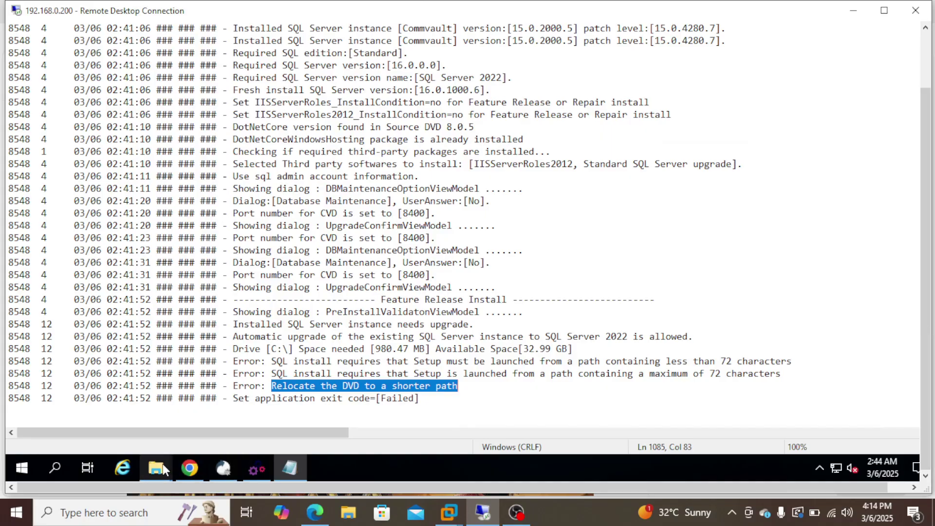
# Browse to Desktop\commvault-softwares\windows-11.36\11.36.28_Windows\windows in File Explorer.
pyautogui.click(257, 469)
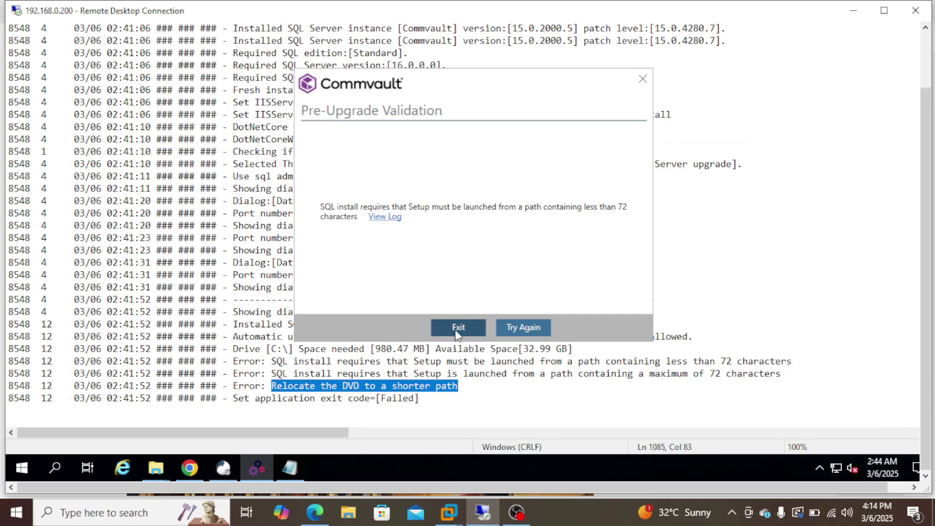
pyautogui.moveTo(158, 457)
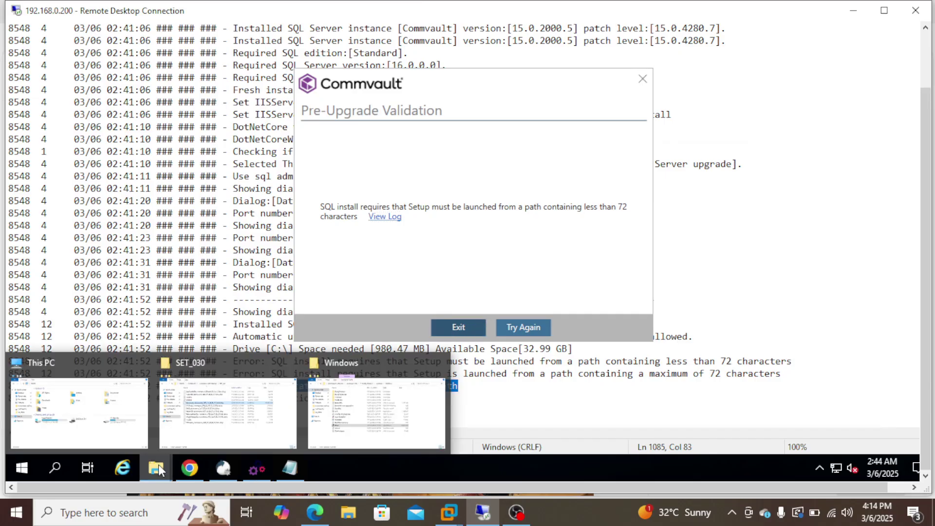
pyautogui.click(372, 422)
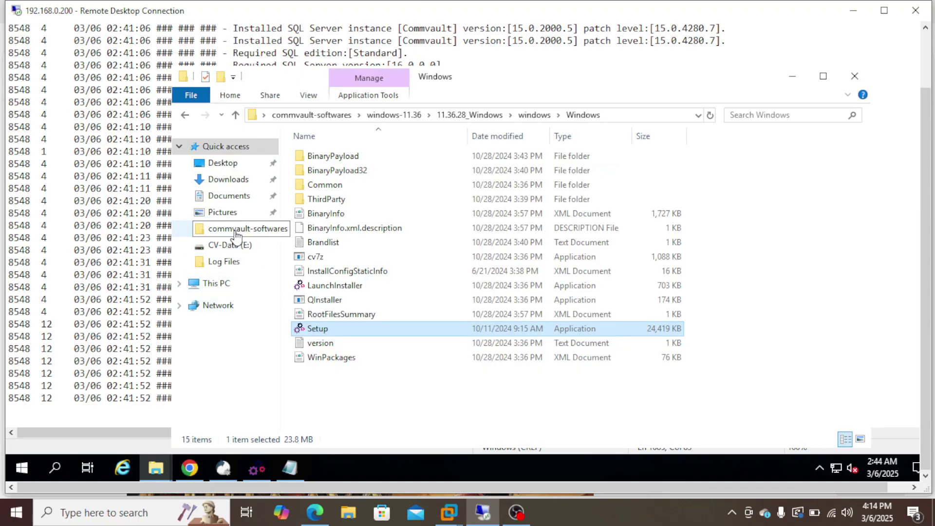
pyautogui.click(238, 228)
pyautogui.doubleClick(363, 185)
pyautogui.doubleClick(350, 155)
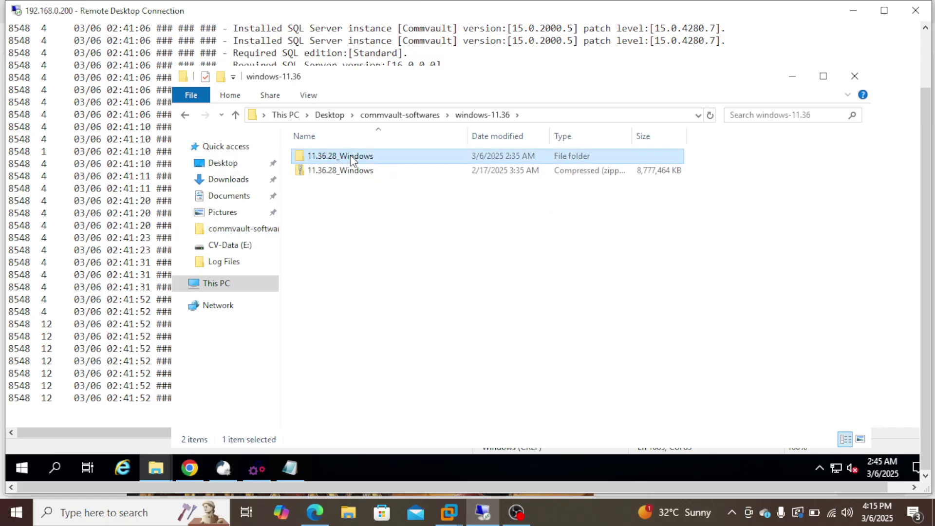
pyautogui.doubleClick(343, 159)
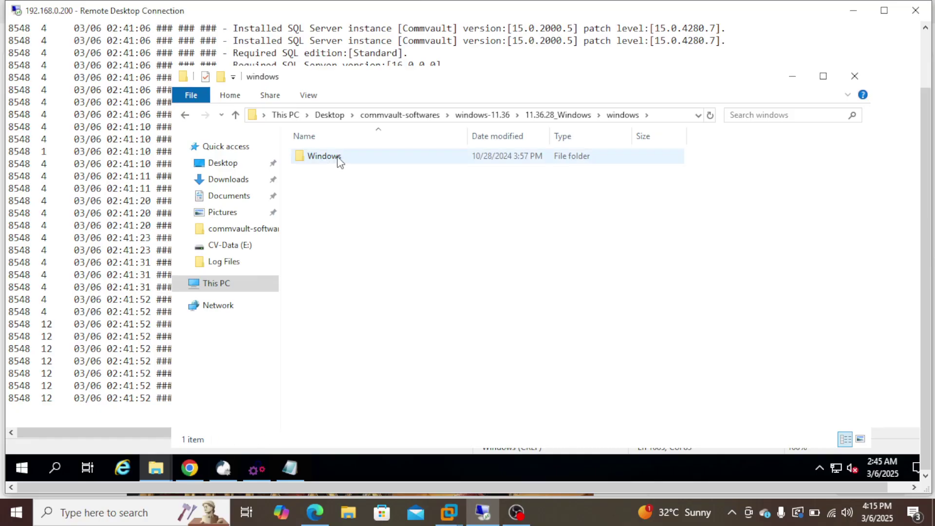
pyautogui.doubleClick(338, 159)
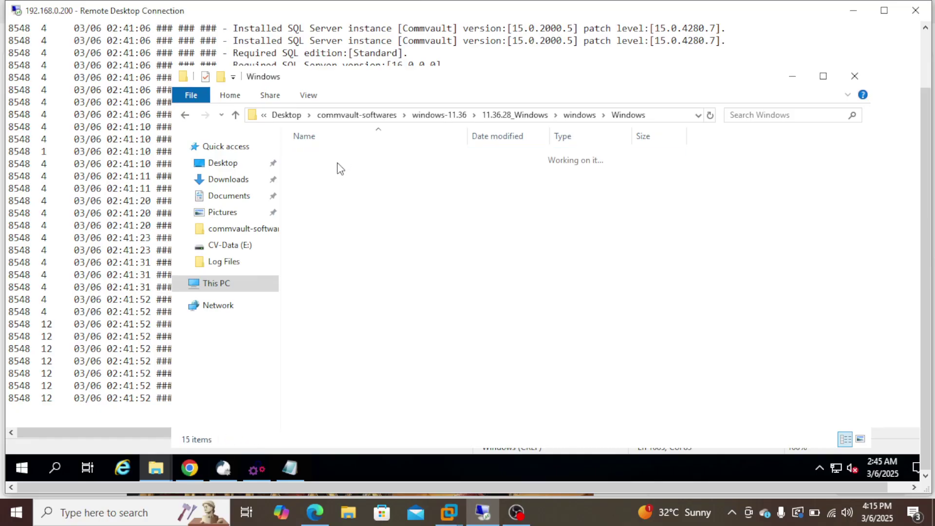
# Cut the Windows installer folder and open the CV-Data (E:) drive.
pyautogui.click(584, 115)
pyautogui.rightClick(368, 163)
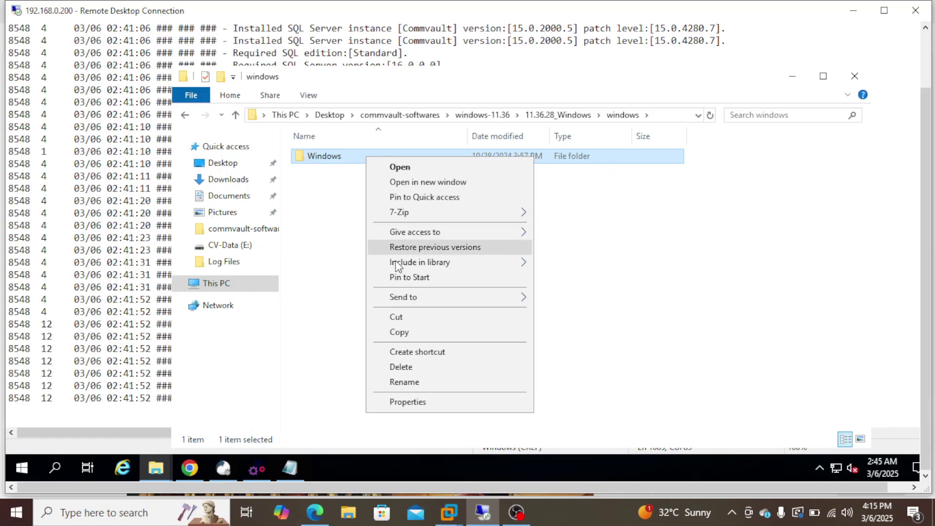
pyautogui.click(408, 316)
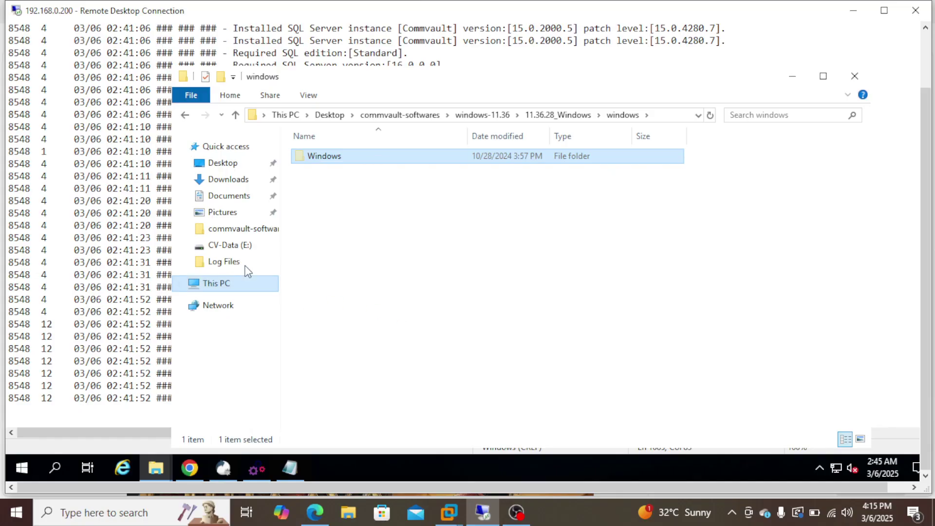
pyautogui.click(229, 245)
pyautogui.rightClick(367, 285)
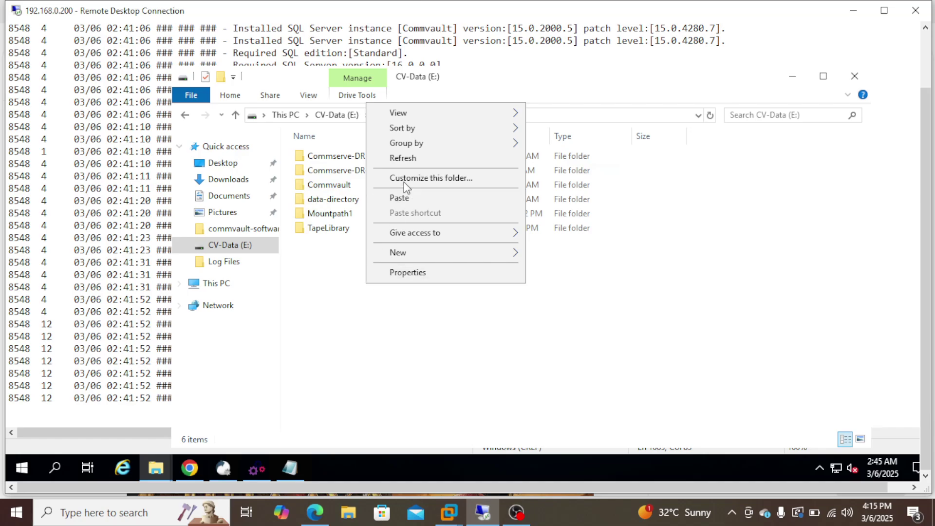
# Paste the Windows installer folder onto the CV-Data (E:) drive.
pyautogui.click(409, 195)
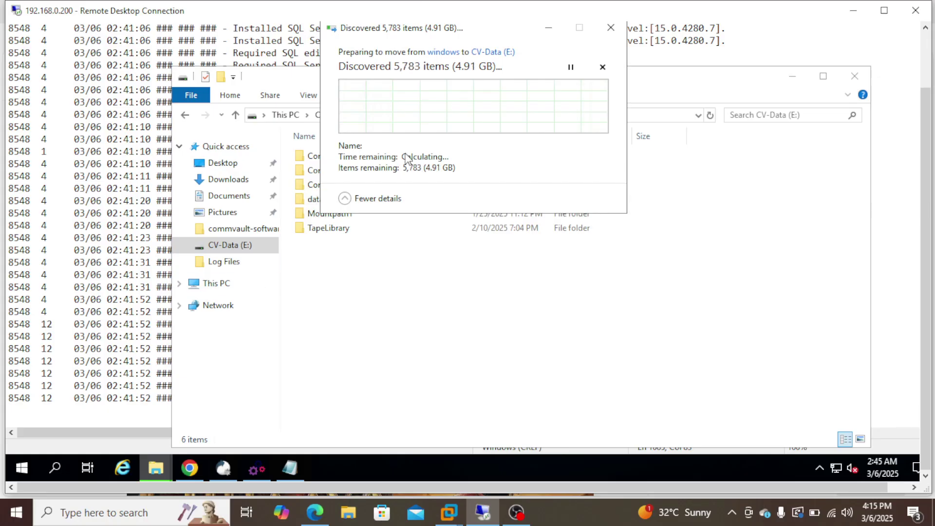
pyautogui.scroll(2, 930, 155)
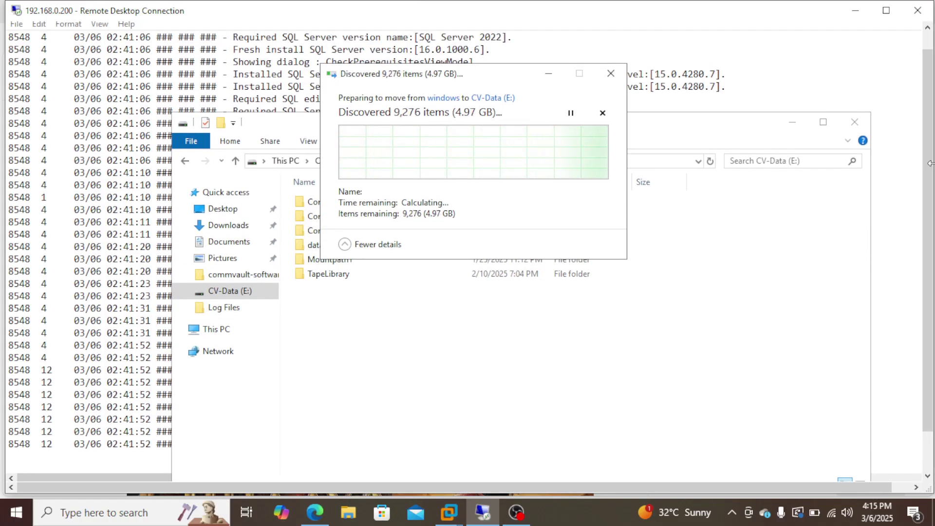
pyautogui.scroll(-2, 929, 165)
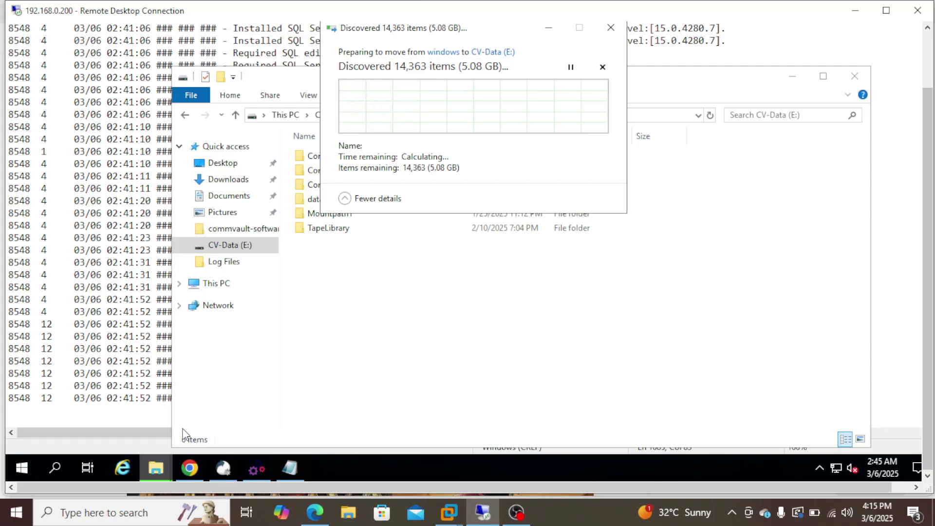
pyautogui.moveTo(154, 466)
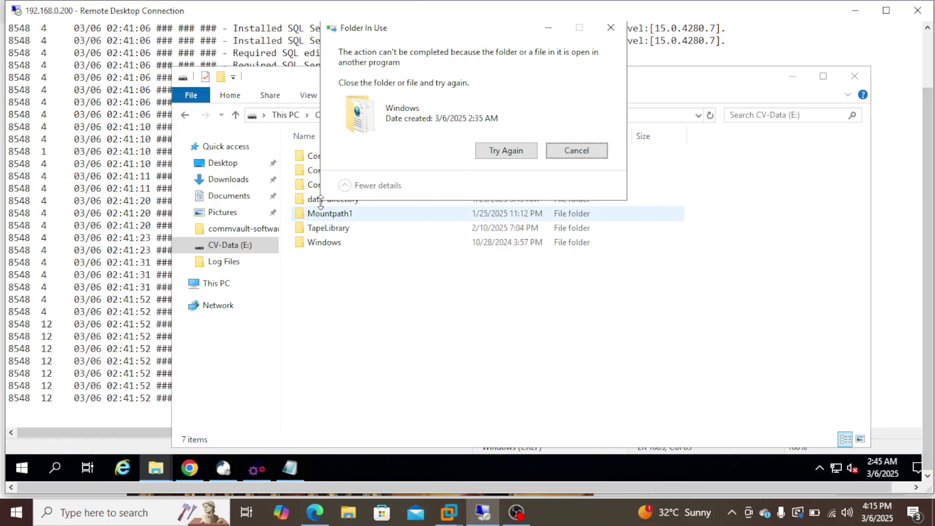
# Close the Notepad log and source Explorer window, dismiss the installer error, and retry the move.
pyautogui.click(54, 303)
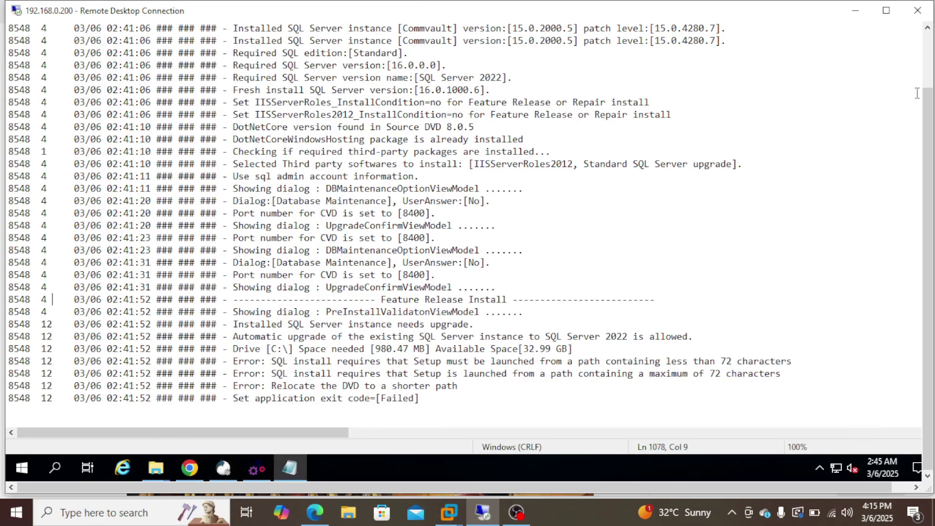
pyautogui.moveTo(928, 97); pyautogui.dragTo(927, 39)
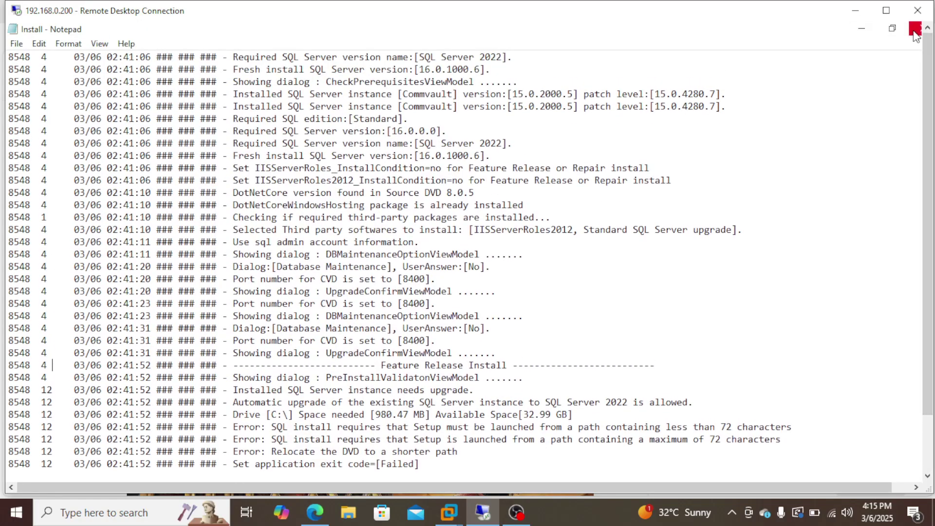
pyautogui.click(915, 32)
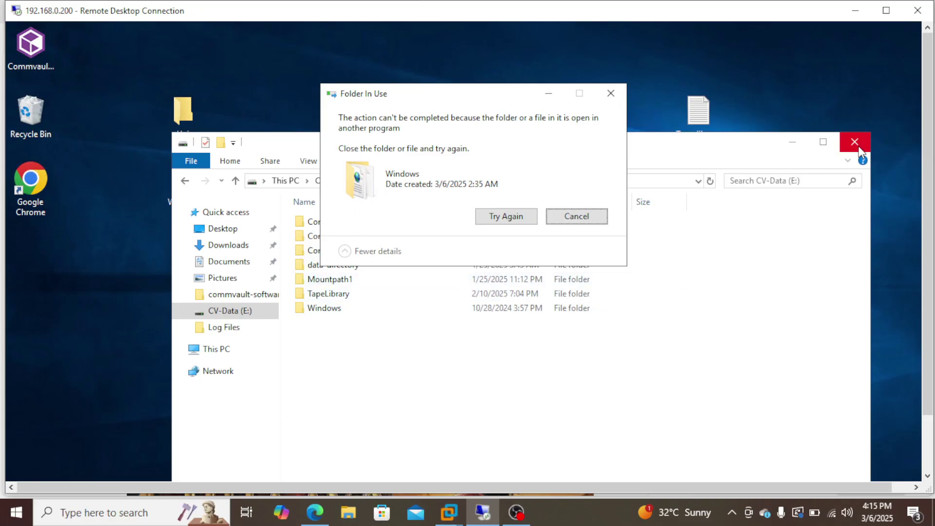
pyautogui.click(855, 142)
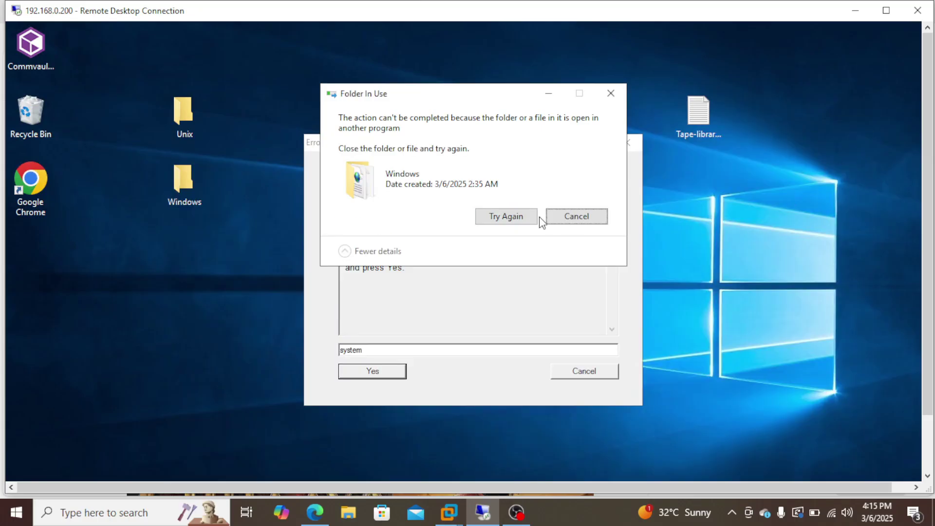
pyautogui.click(449, 350)
pyautogui.click(591, 375)
pyautogui.press('Left')
pyautogui.press('Return')
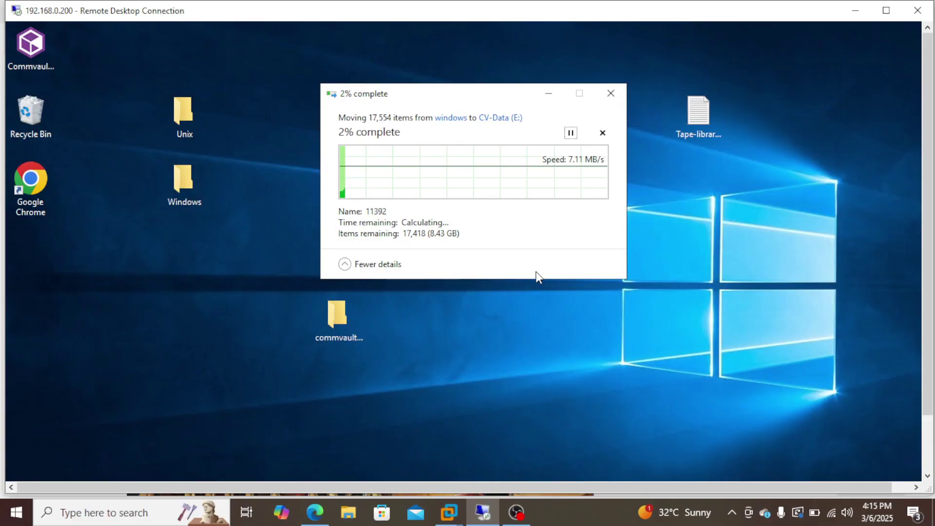
# Reopen the source 11.36.28_Windows\windows folder to check what remains of the Windows folder.
pyautogui.moveTo(928, 258); pyautogui.dragTo(907, 346)
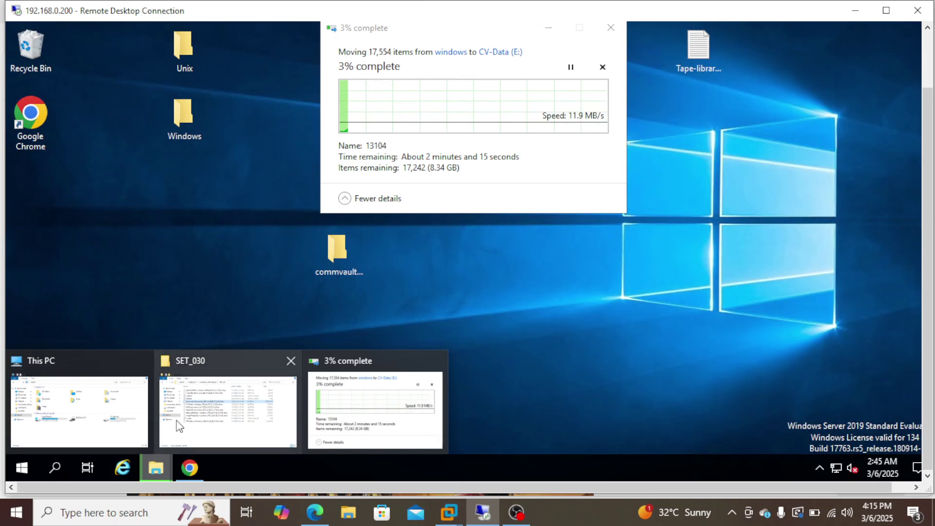
pyautogui.click(254, 430)
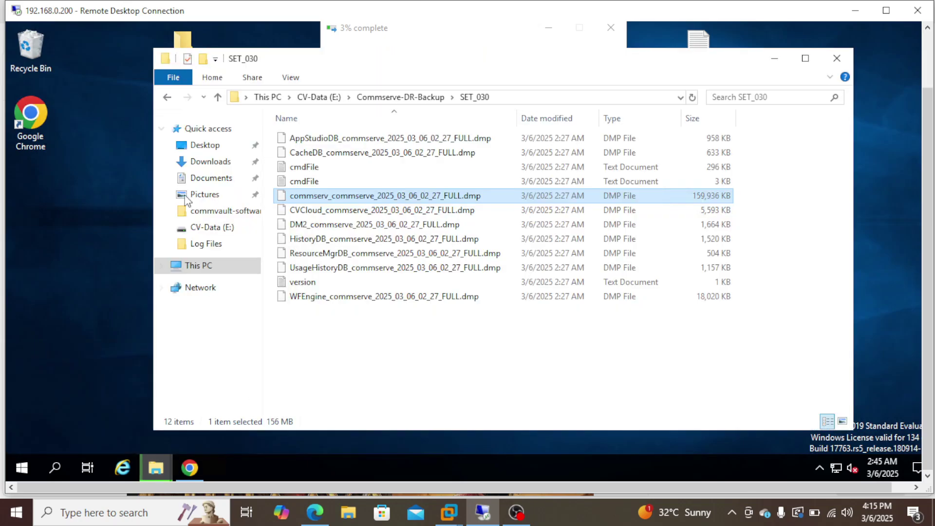
pyautogui.click(226, 214)
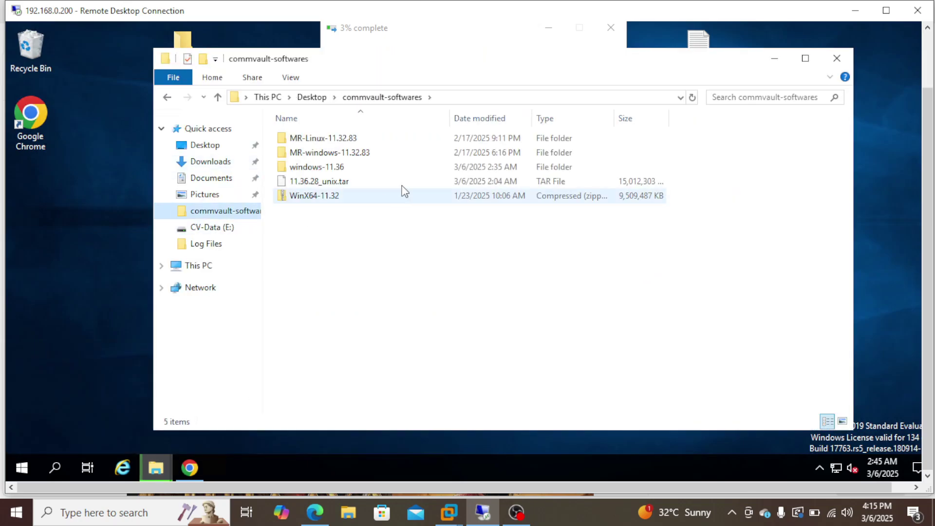
pyautogui.doubleClick(347, 166)
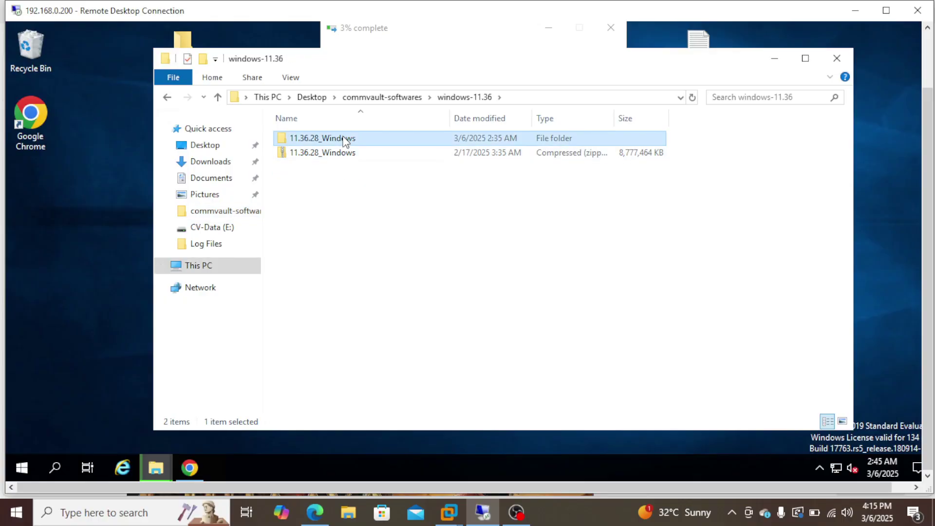
pyautogui.doubleClick(346, 140)
pyautogui.doubleClick(357, 138)
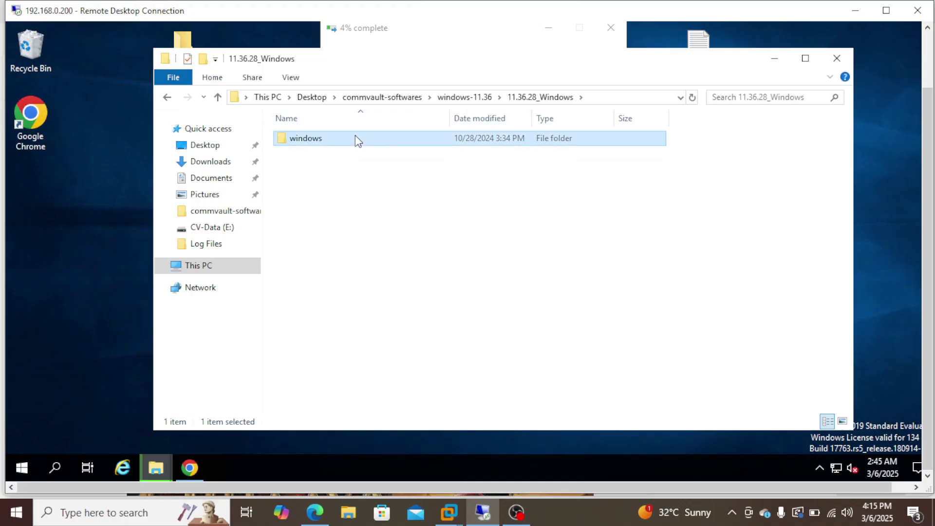
pyautogui.click(663, 96)
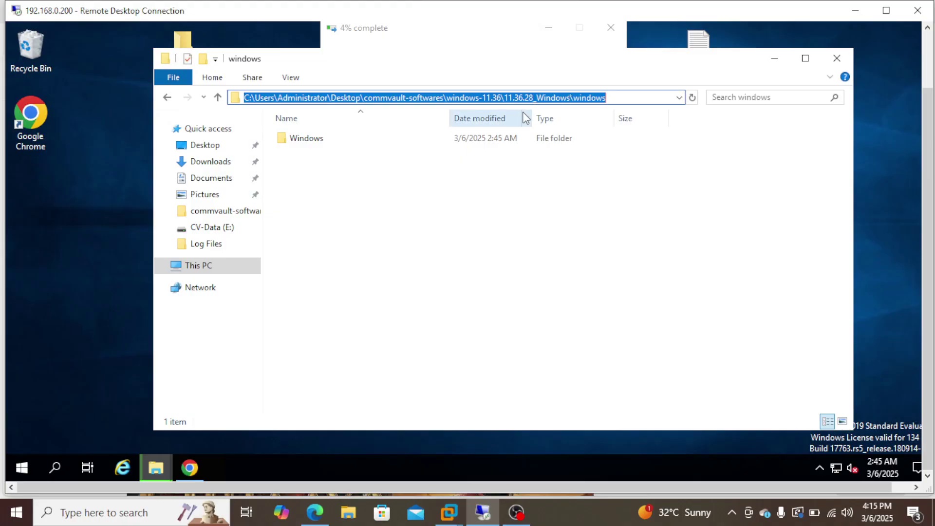
pyautogui.doubleClick(367, 137)
pyautogui.click(561, 97)
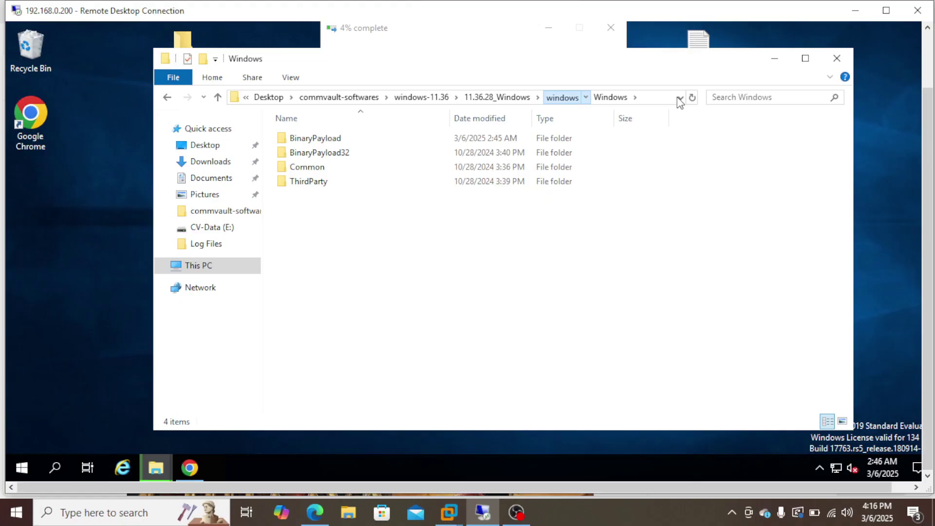
# Open CV-Data (E:) and confirm the installer now sits at E:\windows\Windows.
pyautogui.click(218, 227)
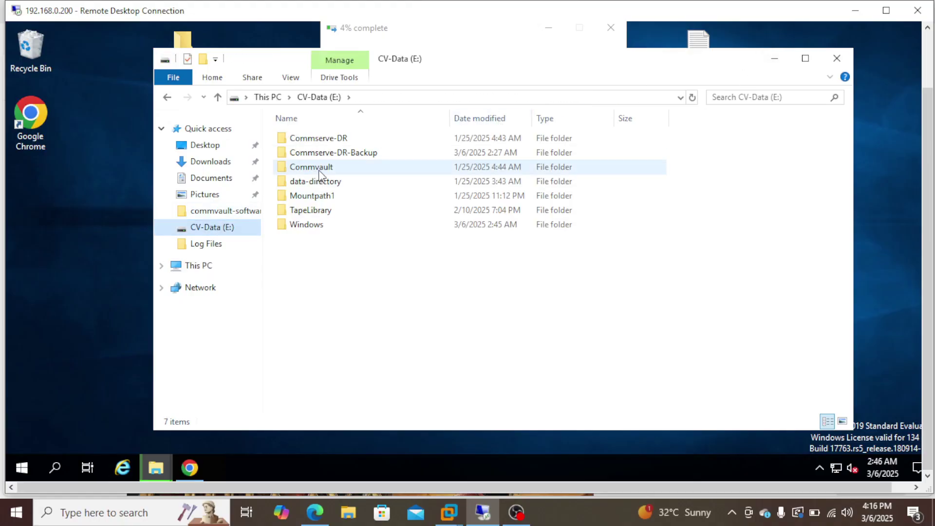
pyautogui.click(774, 59)
pyautogui.scroll(1, 928, 163)
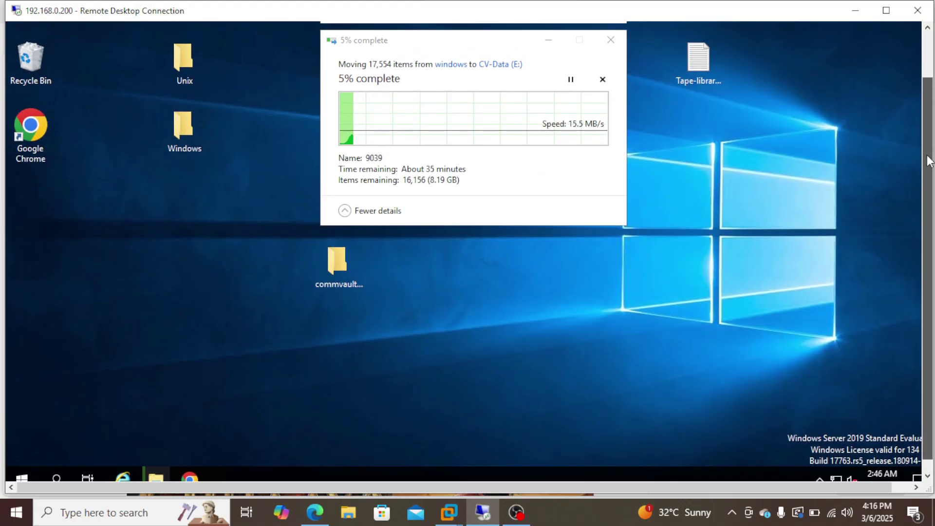
pyautogui.scroll(3, 928, 163)
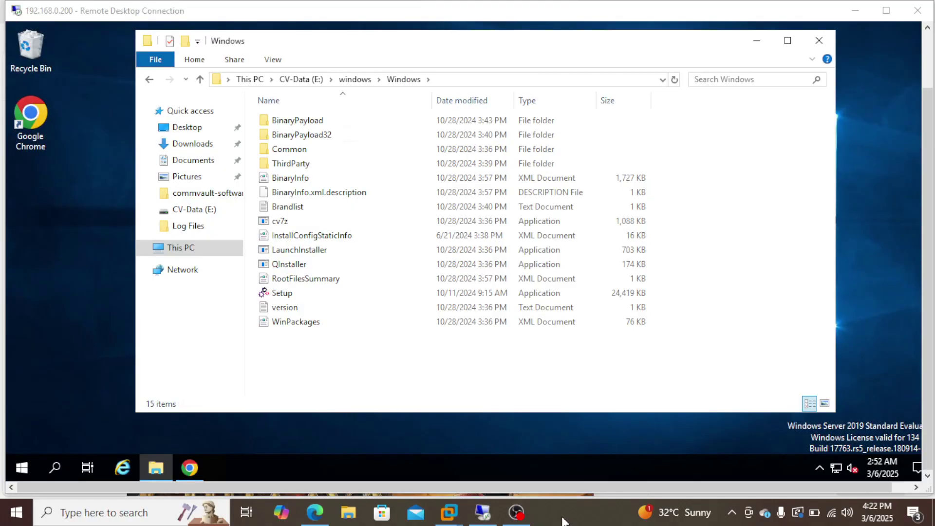
pyautogui.click(439, 80)
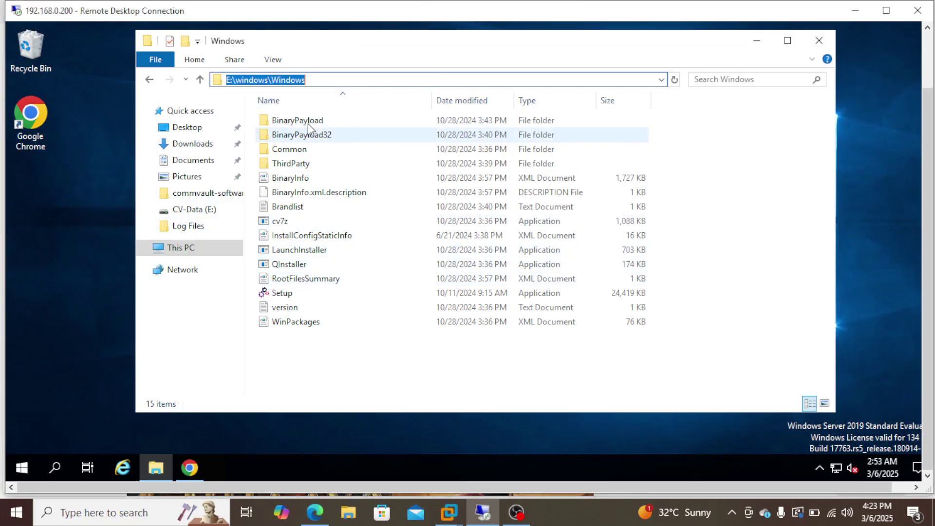
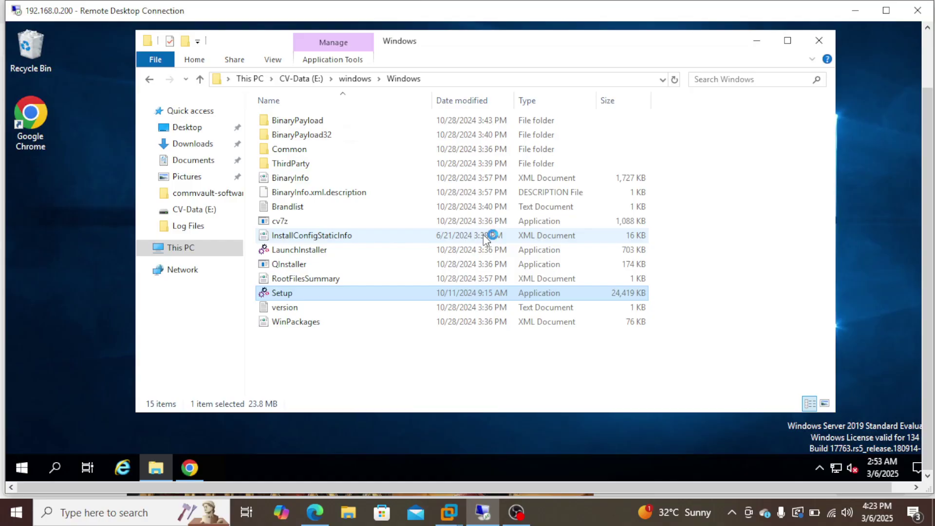
# Switch File Explorer to This PC, showing drives C:, D: and E:, then minimize it.
pyautogui.click(756, 42)
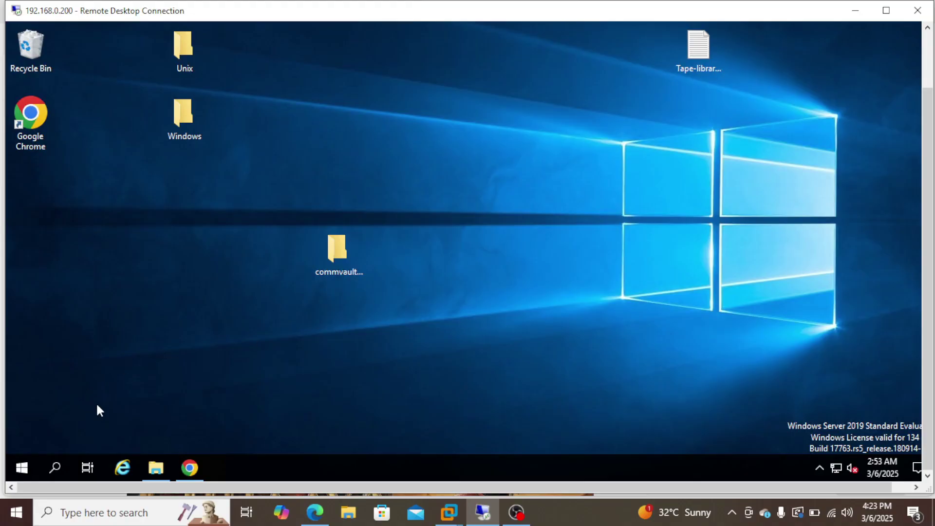
pyautogui.click(156, 468)
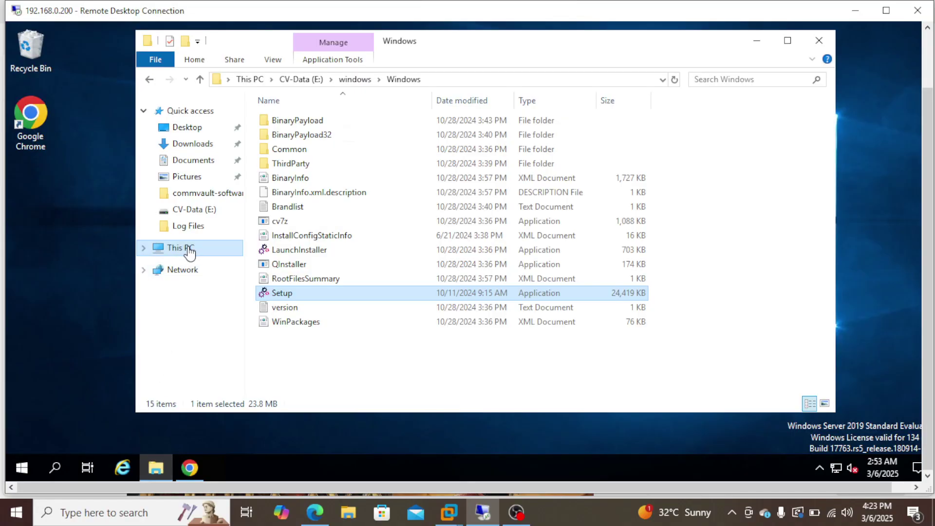
pyautogui.click(189, 249)
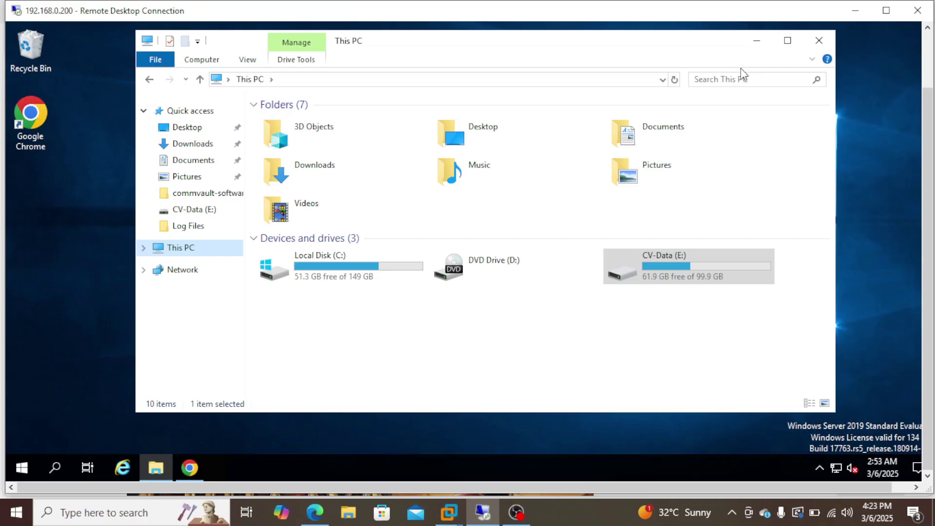
pyautogui.click(755, 44)
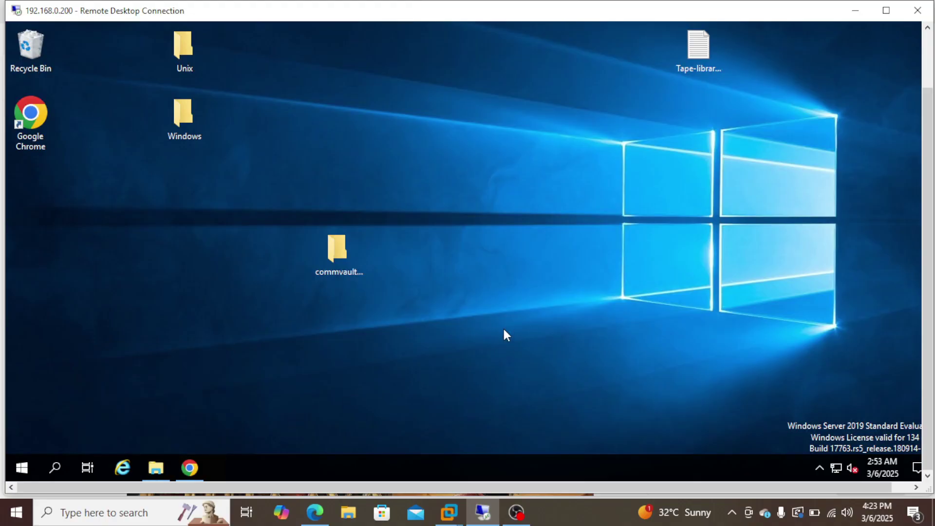
# Resume the Commvault install through pre-upgrade validation until Setup asks for a restart.
pyautogui.click(555, 512)
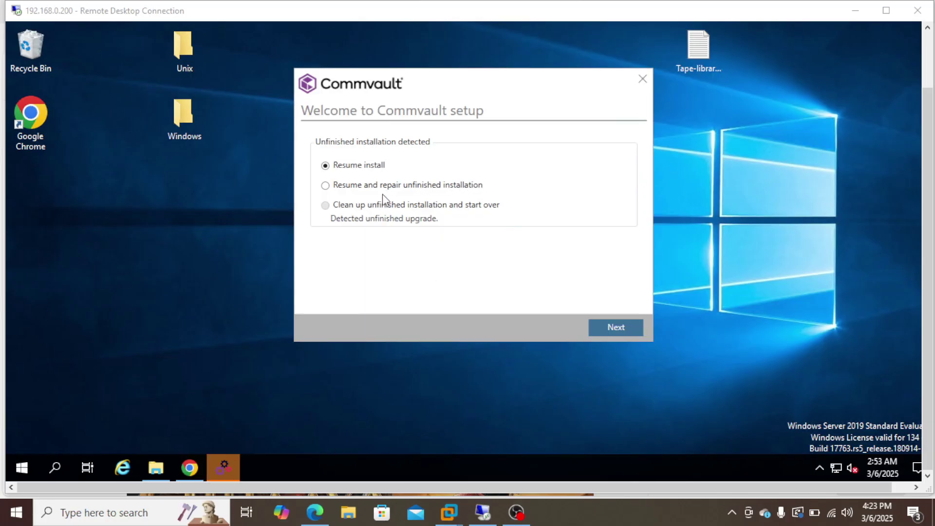
pyautogui.click(613, 326)
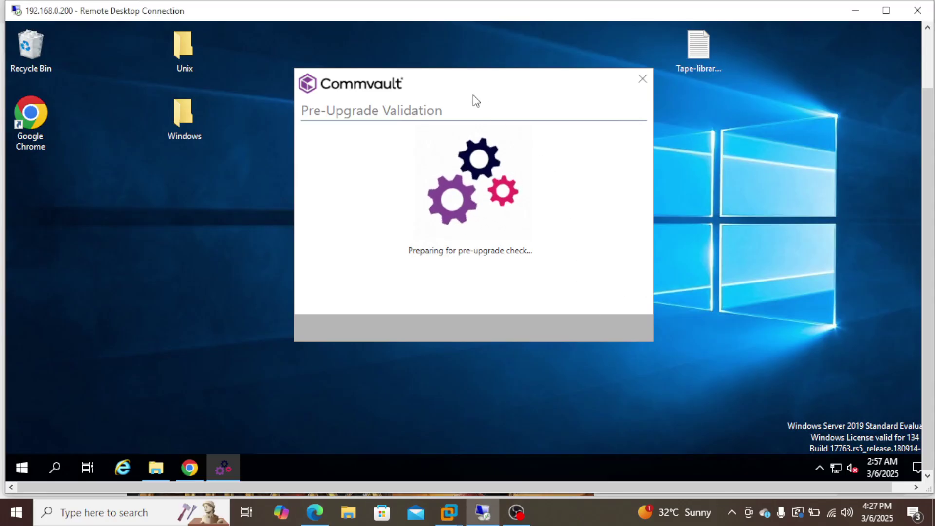
pyautogui.click(568, 507)
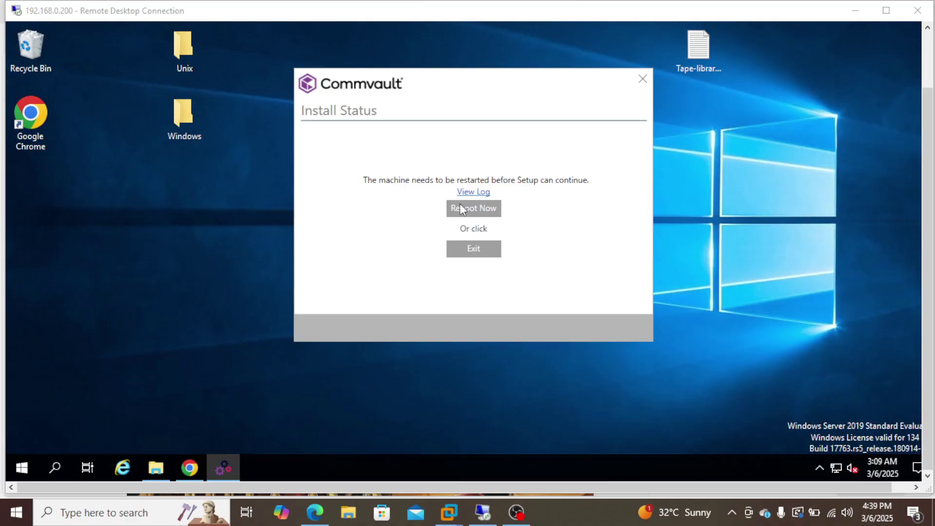
# Reboot the server from the Install Status page and dismiss the sign-out notice.
pyautogui.click(480, 213)
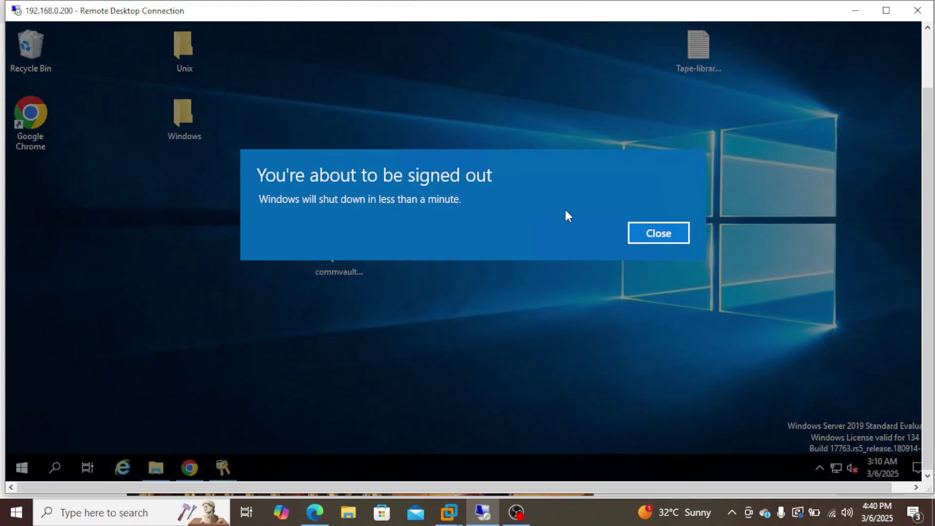
pyautogui.click(658, 233)
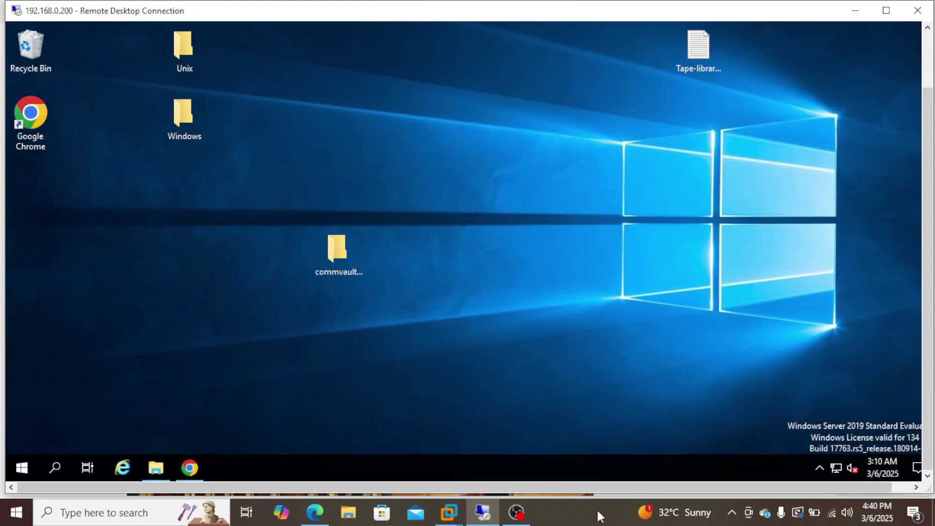
pyautogui.click(567, 512)
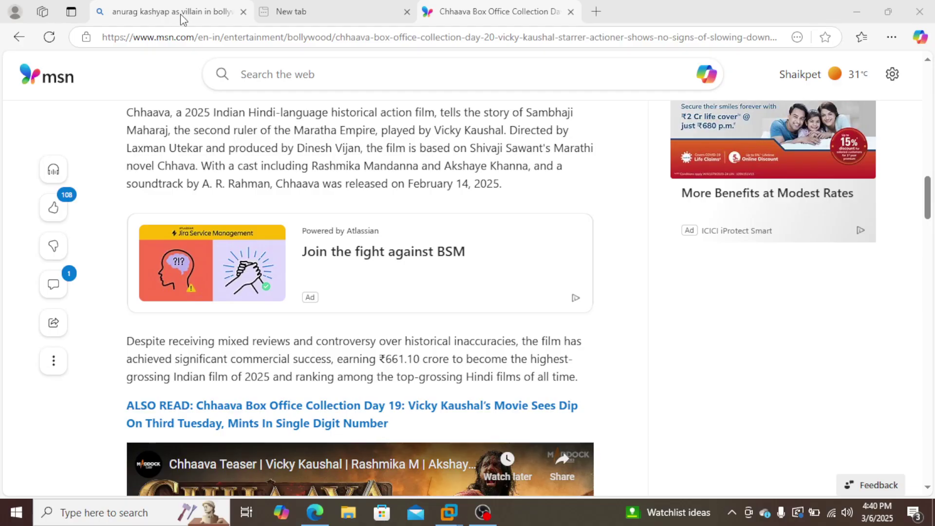
# Close the browser, dismiss the Removable Devices notice, and focus the Commserve VM console.
pyautogui.click(927, 14)
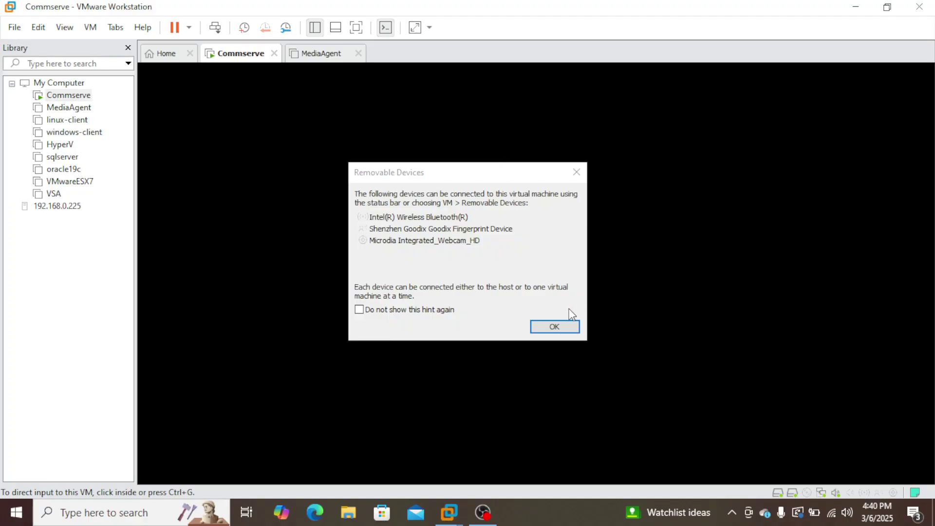
pyautogui.click(559, 327)
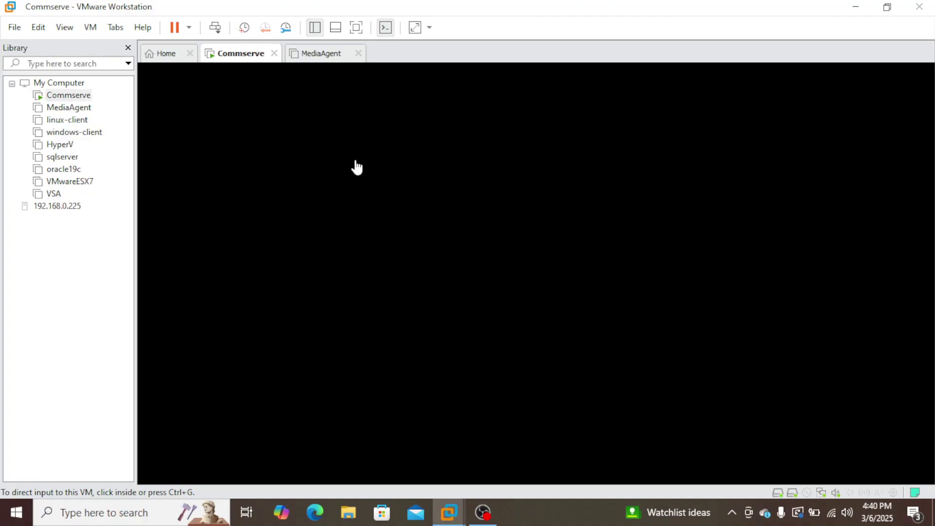
pyautogui.click(357, 167)
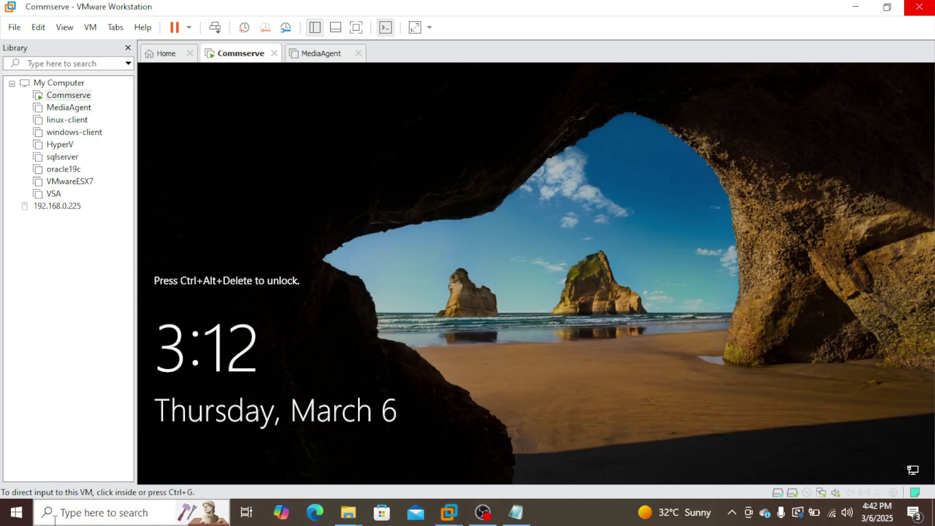
# Reconnect Remote Desktop to 192.168.0.200, accepting the unverified certificate.
pyautogui.click(117, 507)
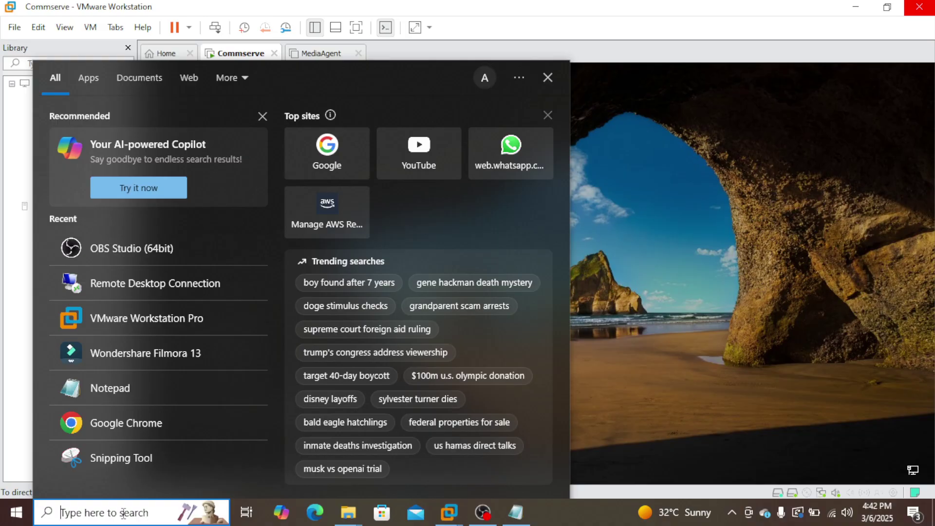
pyautogui.write('remo')
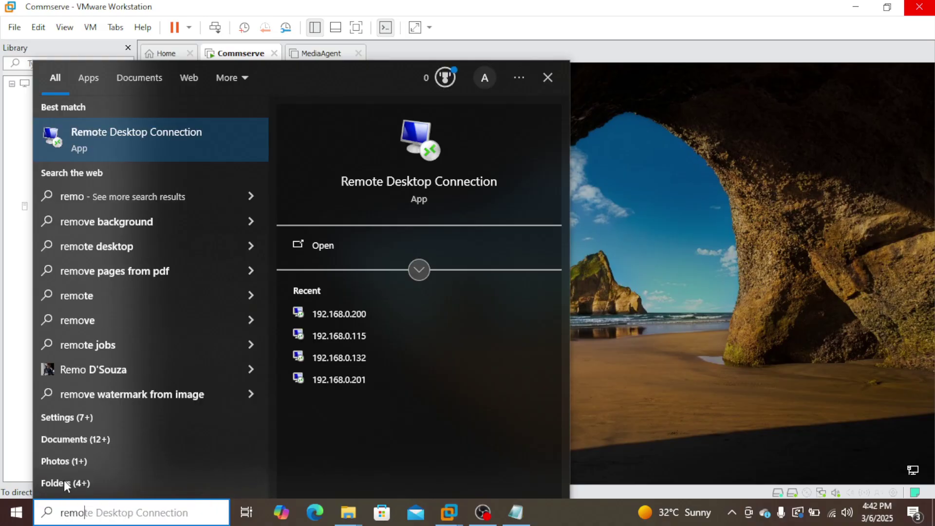
pyautogui.click(120, 129)
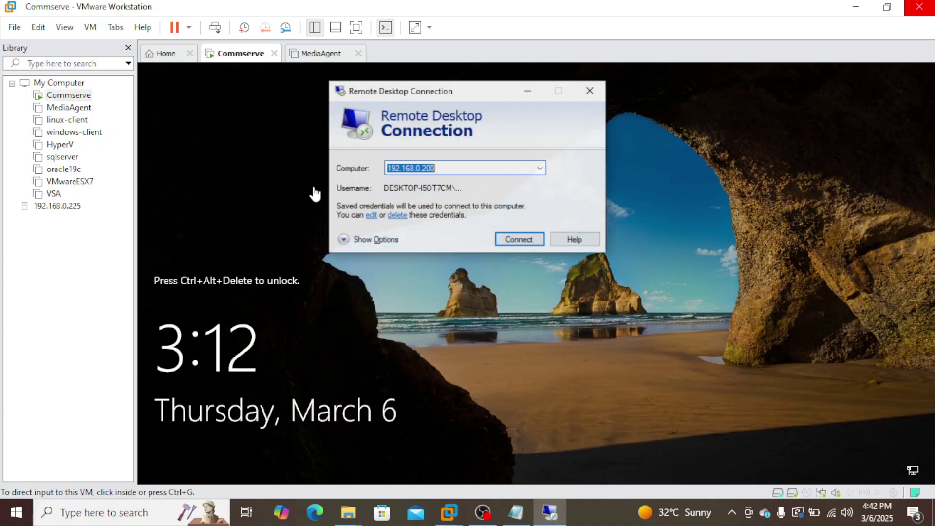
pyautogui.click(519, 243)
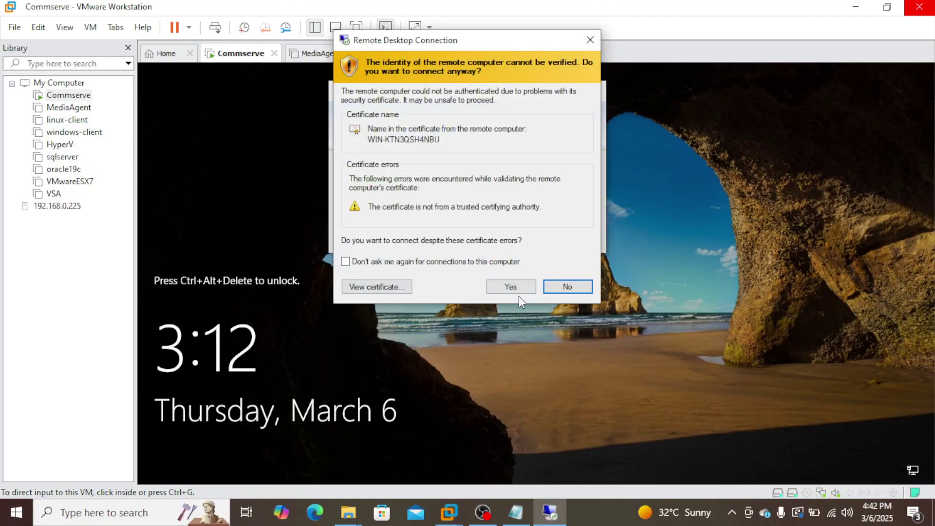
pyautogui.click(512, 290)
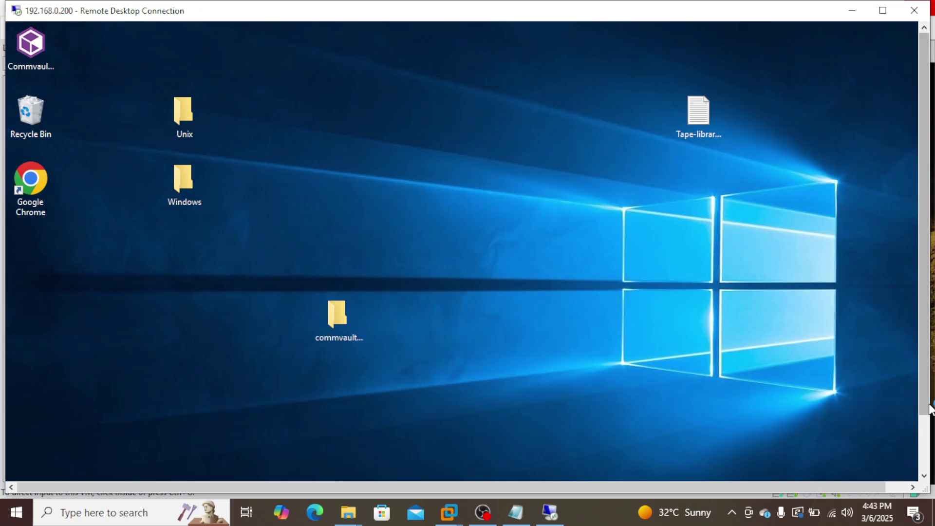
# Browse to the CV-Data (E:) drive and close Server Manager.
pyautogui.scroll(-3, 924, 406)
pyautogui.scroll(-2, 468, 251)
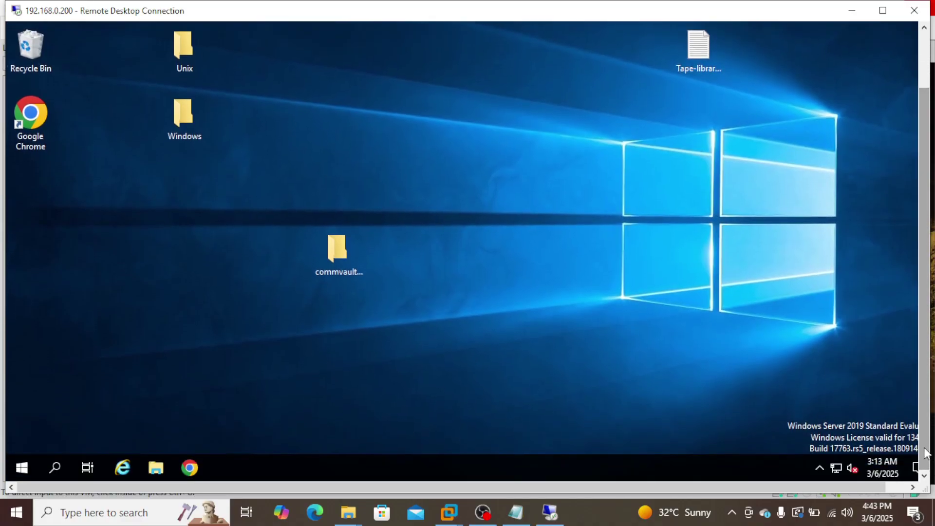
pyautogui.moveTo(925, 453); pyautogui.dragTo(926, 443)
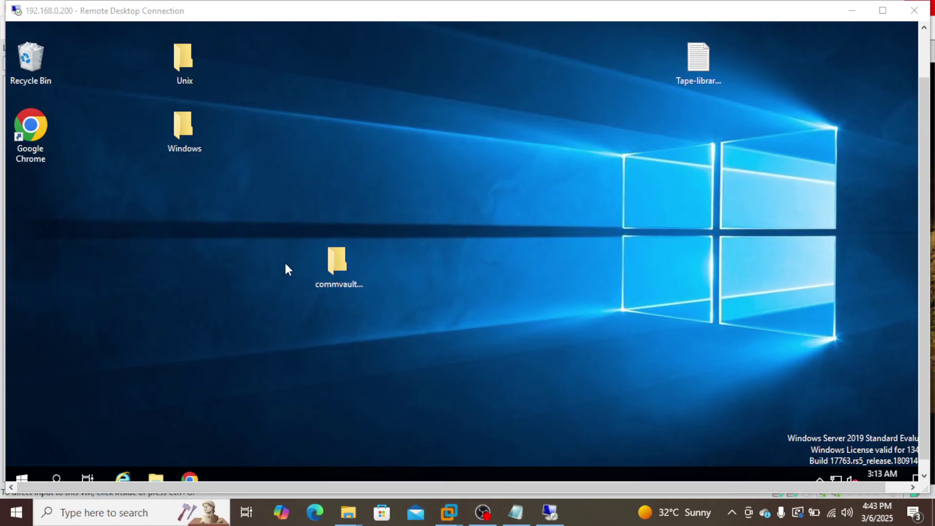
pyautogui.doubleClick(342, 263)
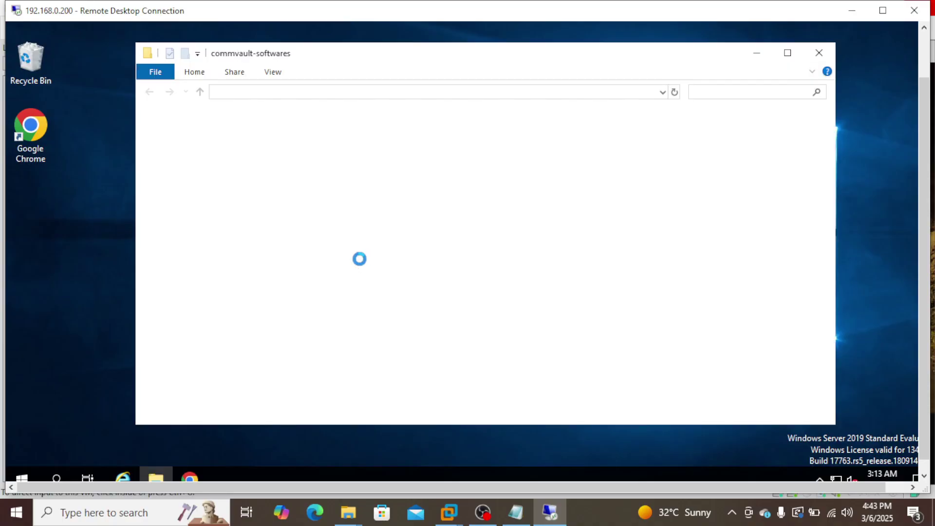
pyautogui.click(197, 222)
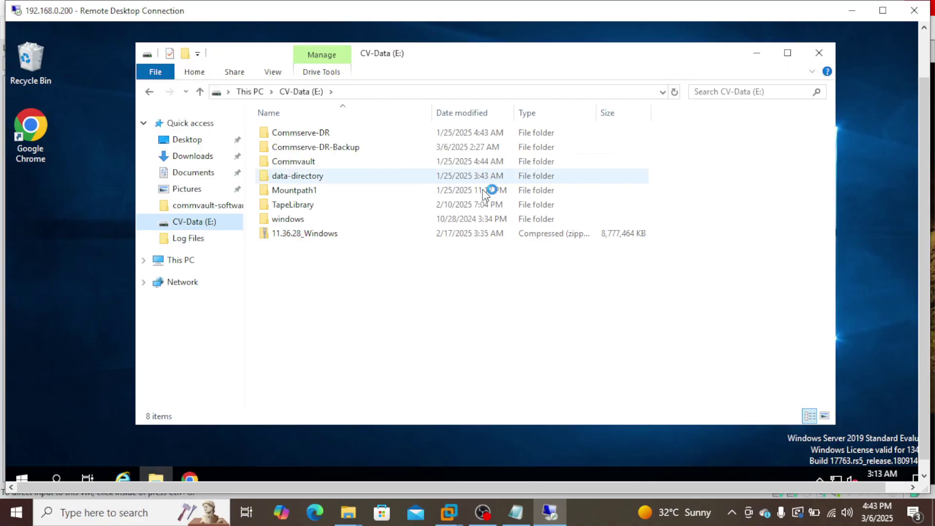
pyautogui.click(763, 59)
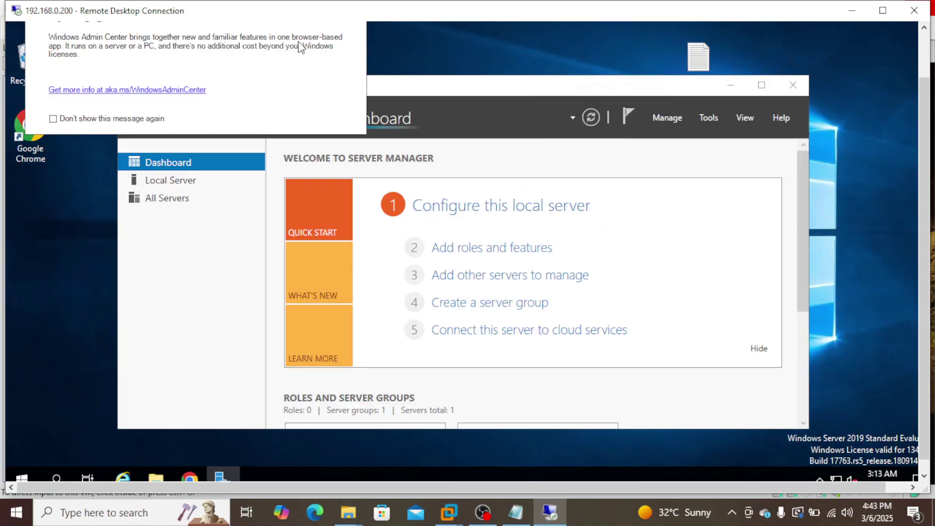
pyautogui.click(793, 86)
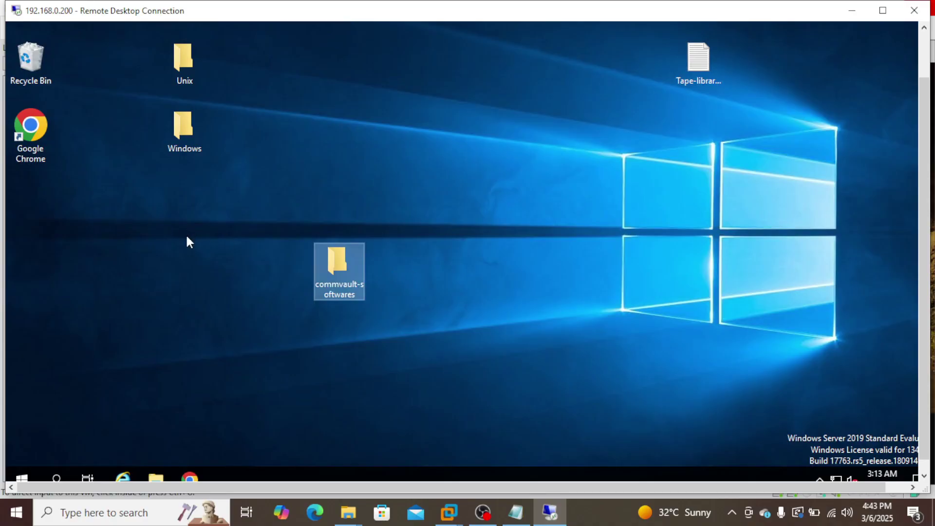
pyautogui.click(163, 471)
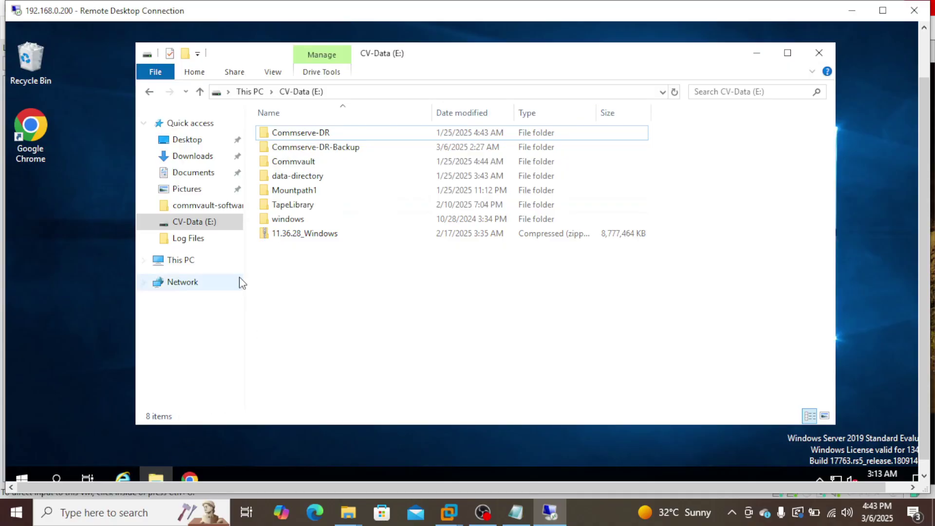
# Run Setup from E:\windows\Windows as administrator and minimize the folder window.
pyautogui.doubleClick(286, 219)
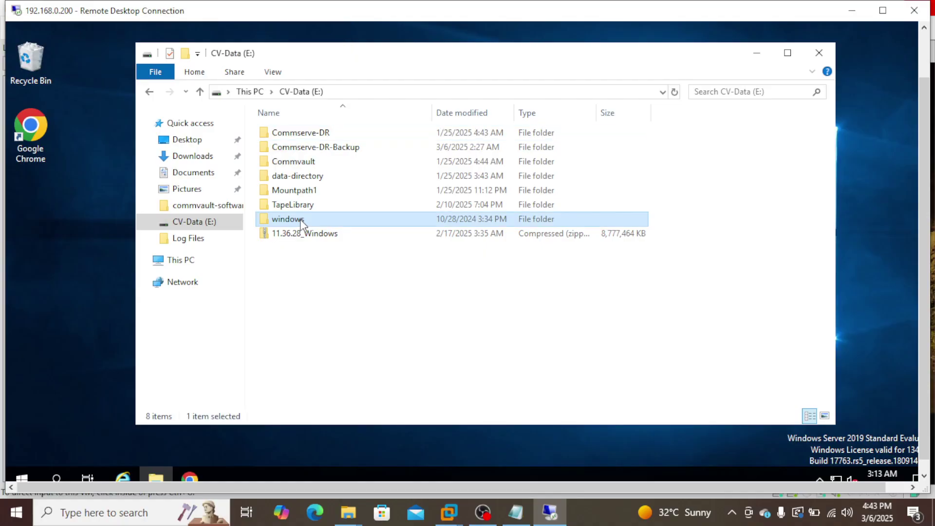
pyautogui.doubleClick(299, 135)
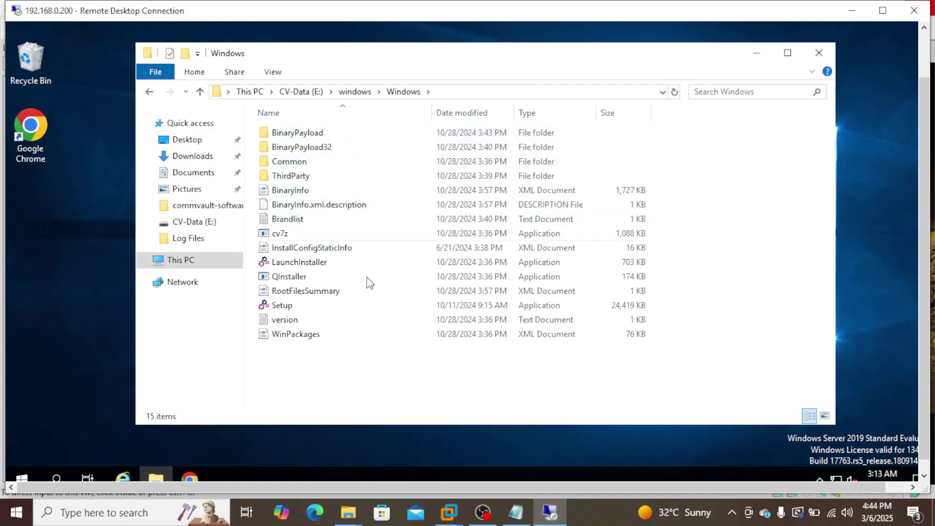
pyautogui.rightClick(294, 309)
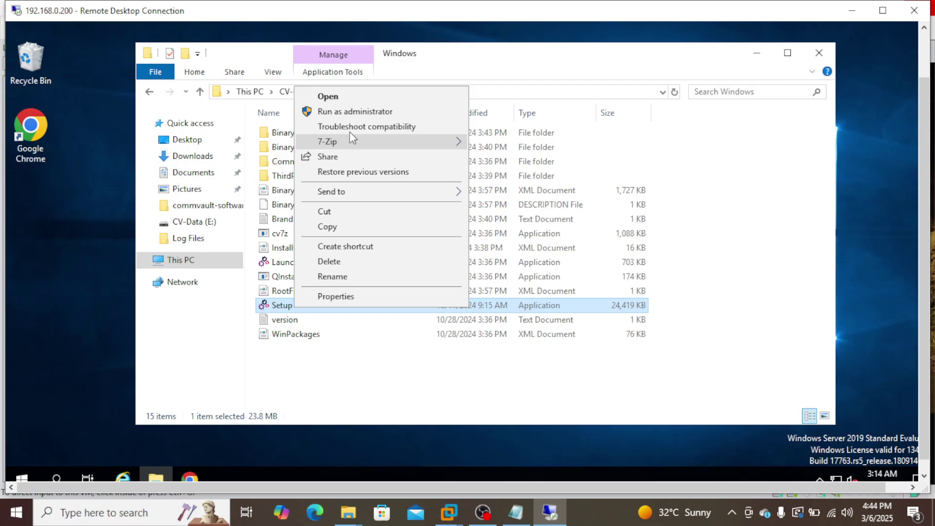
pyautogui.click(352, 115)
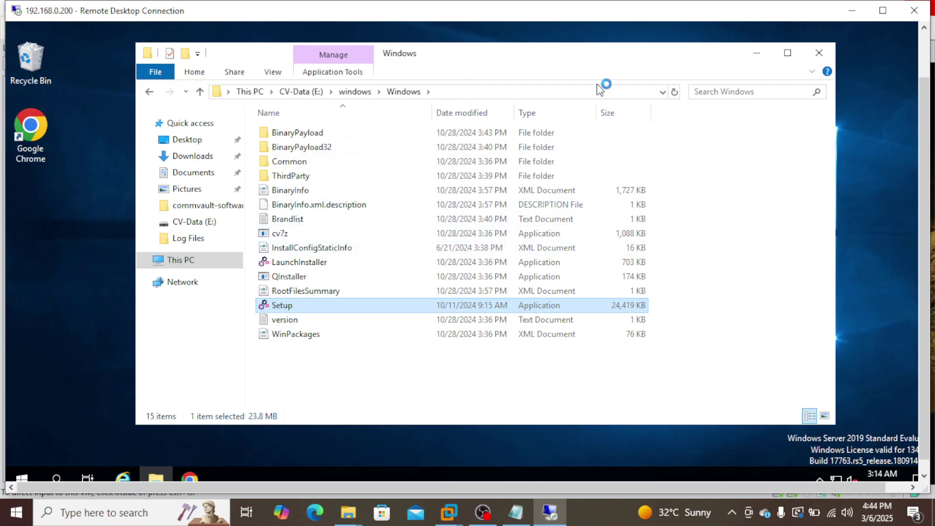
pyautogui.click(756, 53)
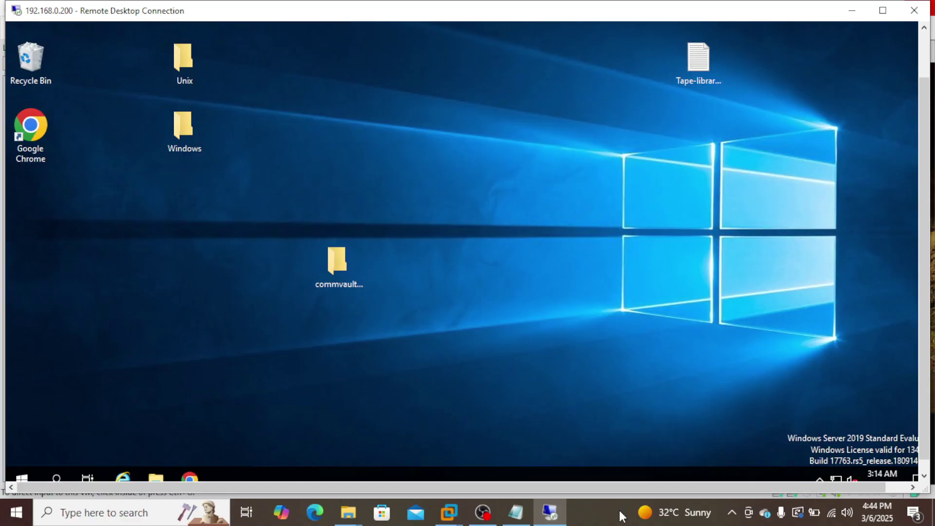
# Dismiss the 'another instance' warnings and resume the install until it completes successfully.
pyautogui.click(553, 263)
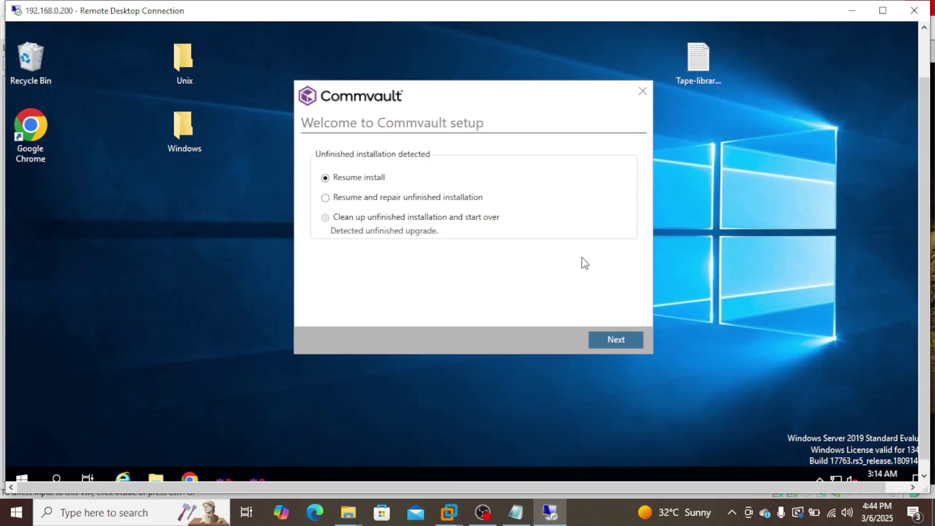
pyautogui.click(625, 340)
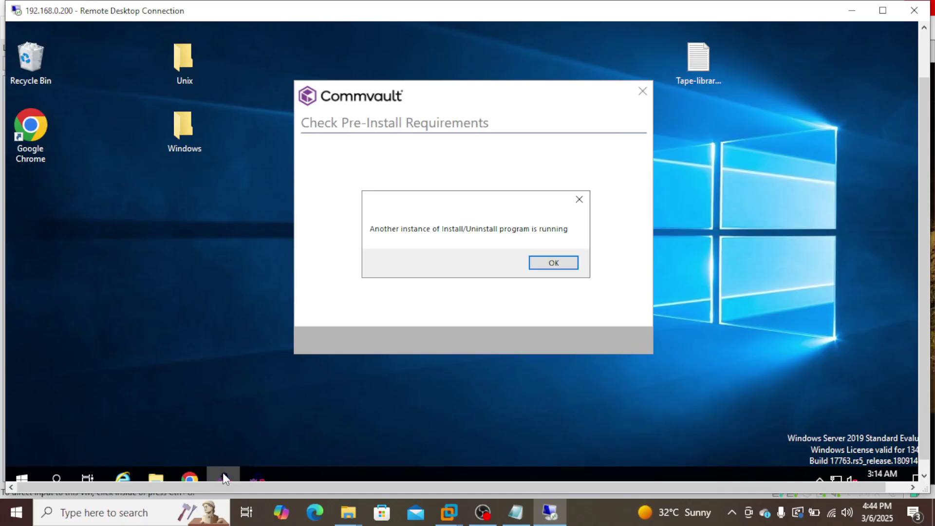
pyautogui.click(554, 263)
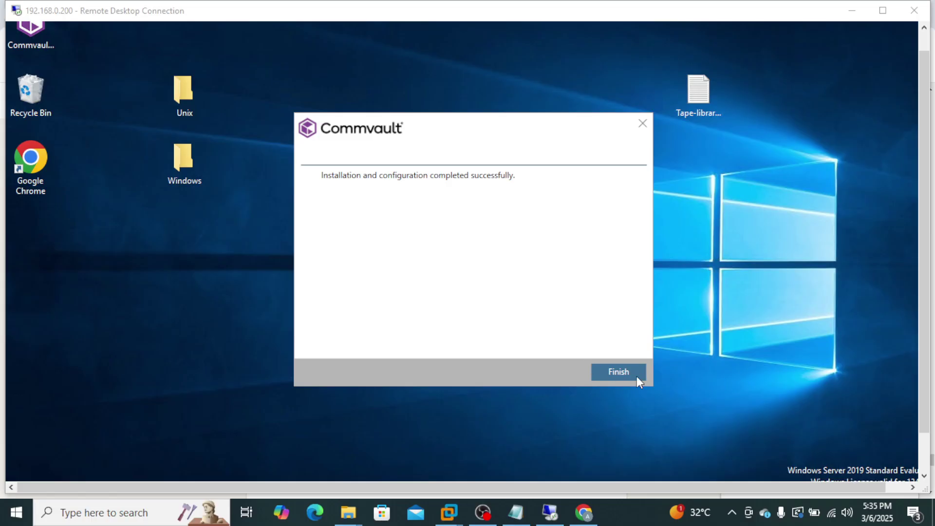
# Finish Setup and launch Commvault Process Manager from the Start menu's Commvault folder.
pyautogui.click(629, 375)
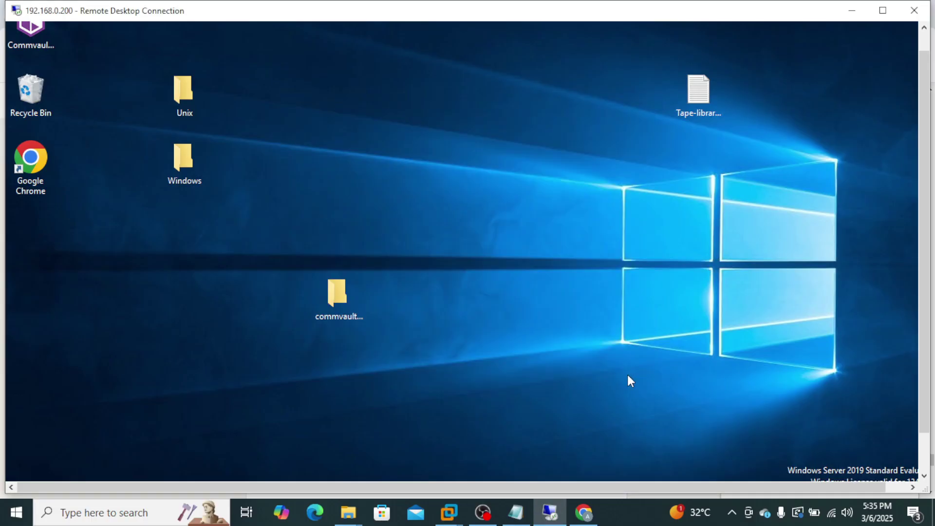
pyautogui.moveTo(924, 336); pyautogui.dragTo(924, 389)
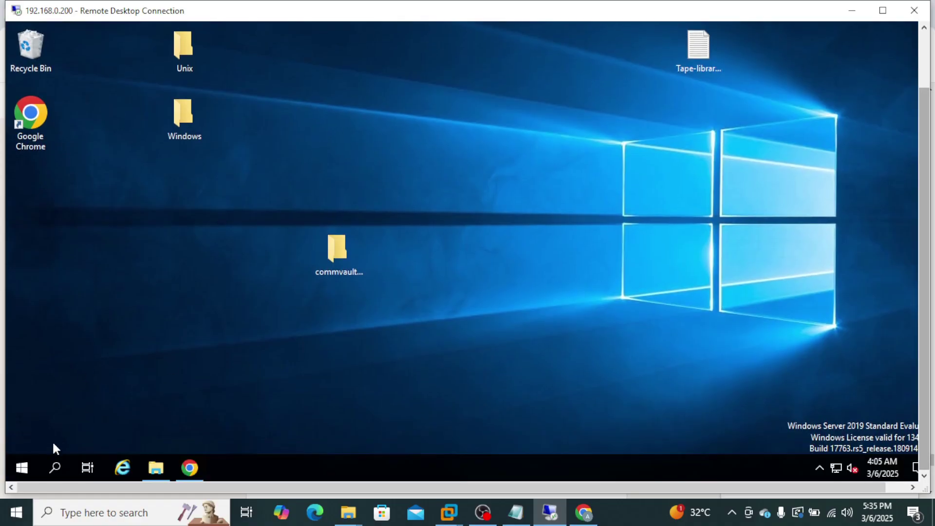
pyautogui.click(21, 468)
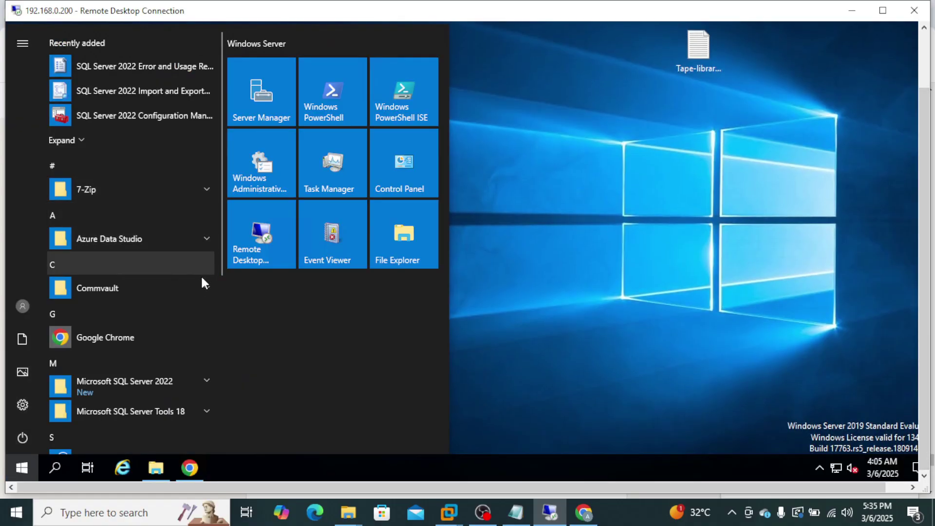
pyautogui.click(197, 288)
pyautogui.click(160, 364)
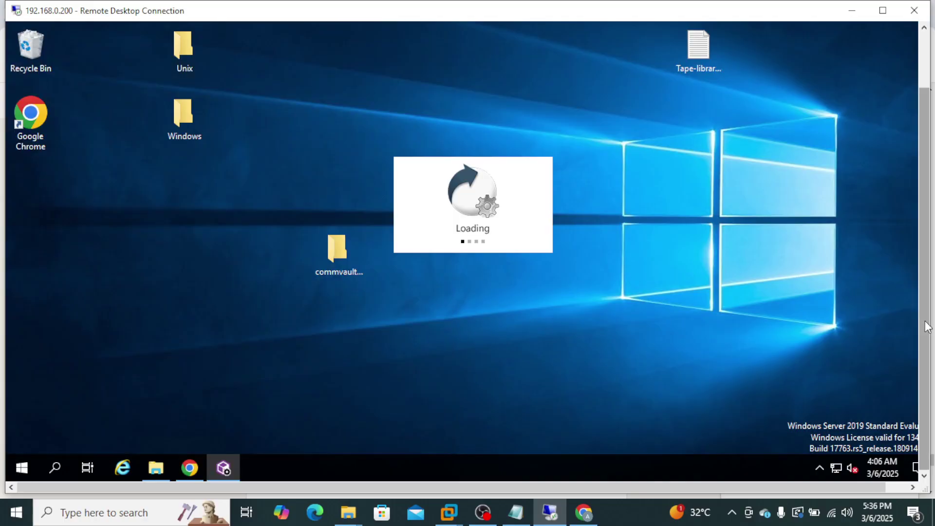
pyautogui.moveTo(924, 292); pyautogui.dragTo(924, 248)
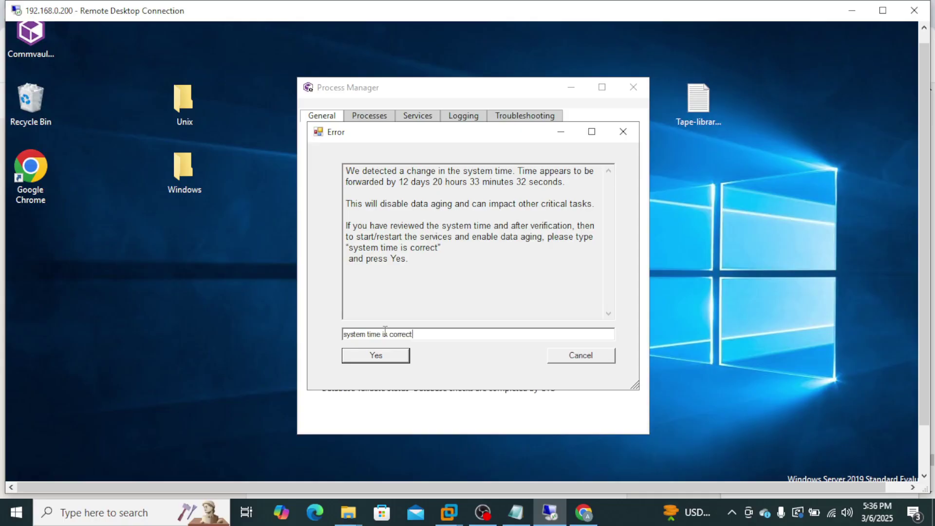
# Accept the system time prompt and confirm on the Services tab that all Commvault services run.
pyautogui.click(381, 360)
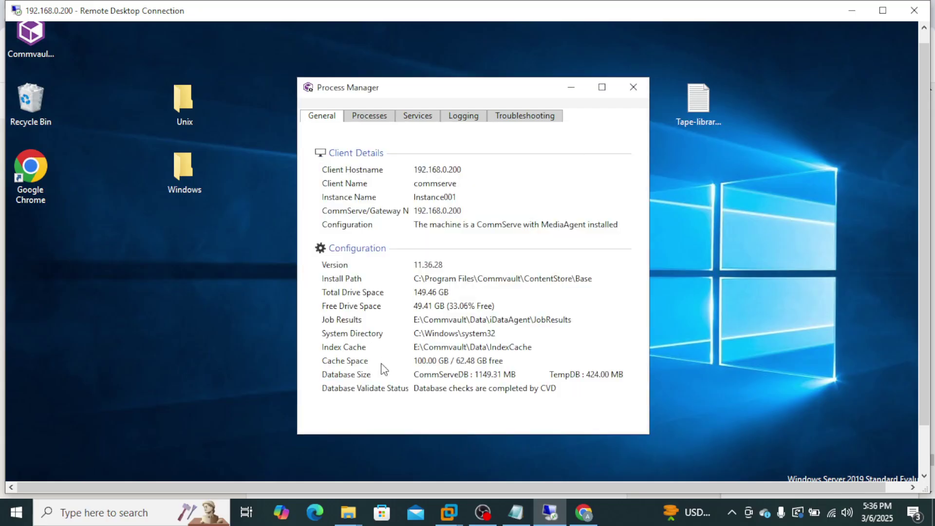
pyautogui.click(417, 116)
pyautogui.scroll(-2, 512, 267)
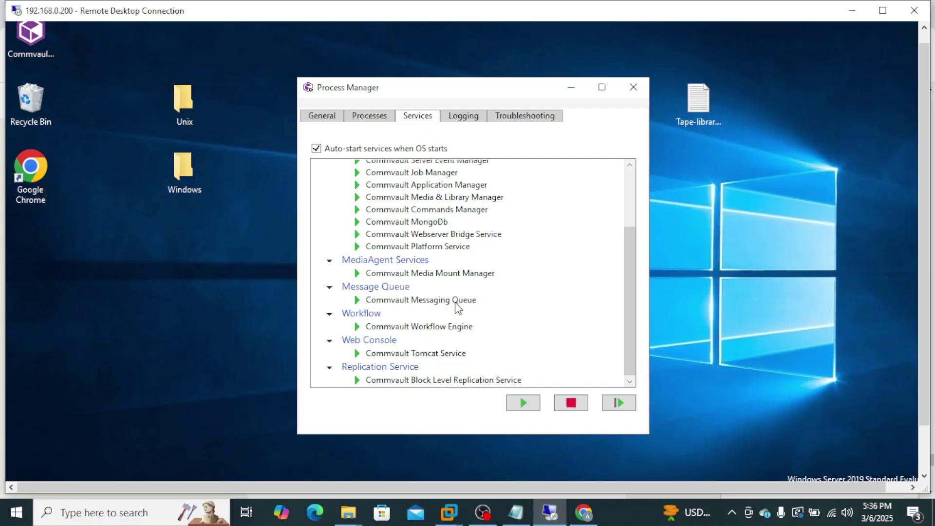
pyautogui.scroll(2, 455, 302)
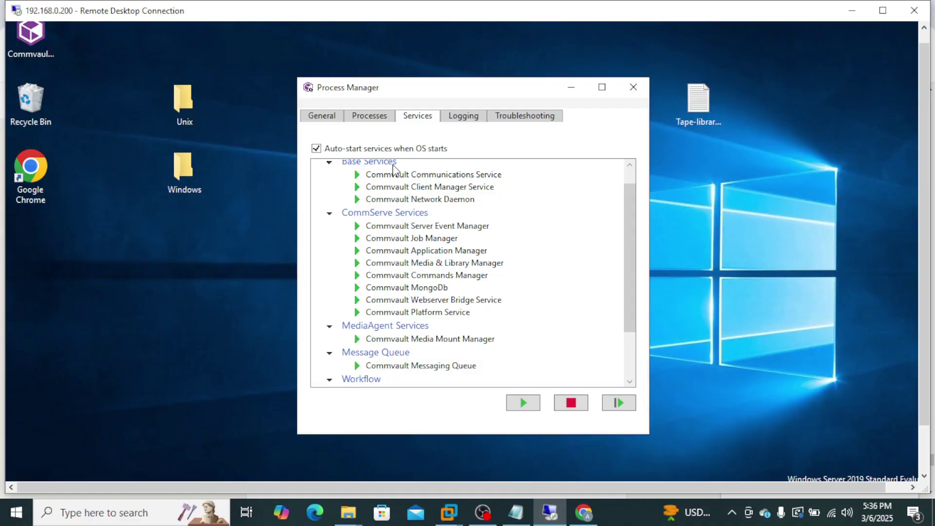
pyautogui.moveTo(525, 302)
pyautogui.scroll(1, 525, 302)
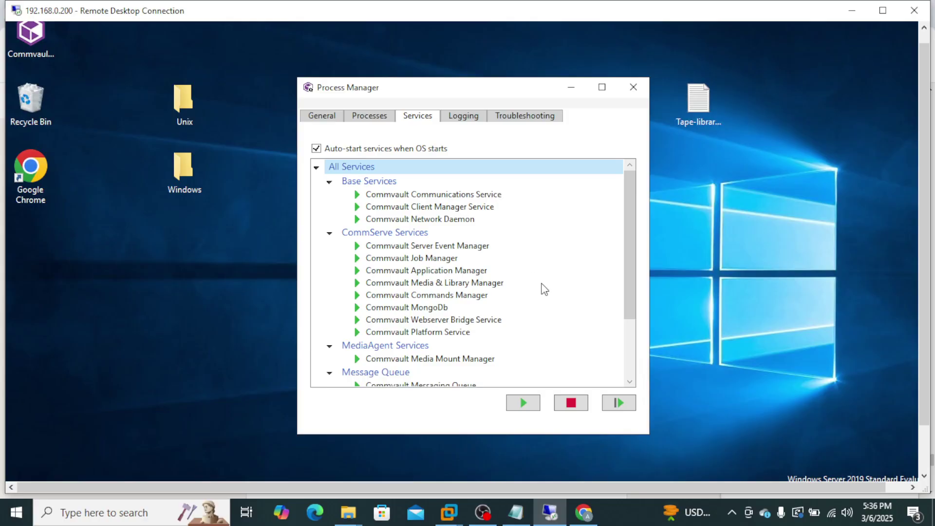
pyautogui.moveTo(544, 289)
pyautogui.moveTo(926, 280); pyautogui.dragTo(927, 326)
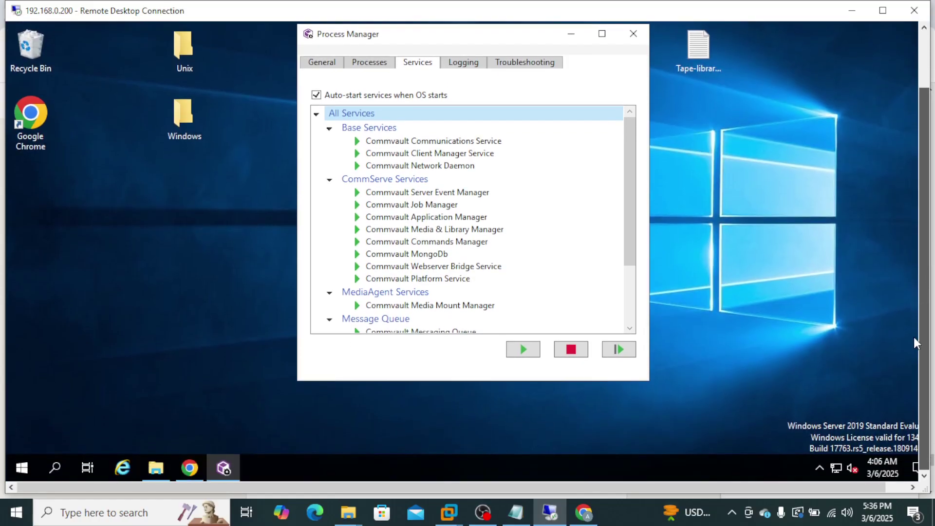
pyautogui.click(21, 468)
# Launch Commvault Command Center and the CommCell Console from the Start menu's Commvault group.
pyautogui.click(203, 293)
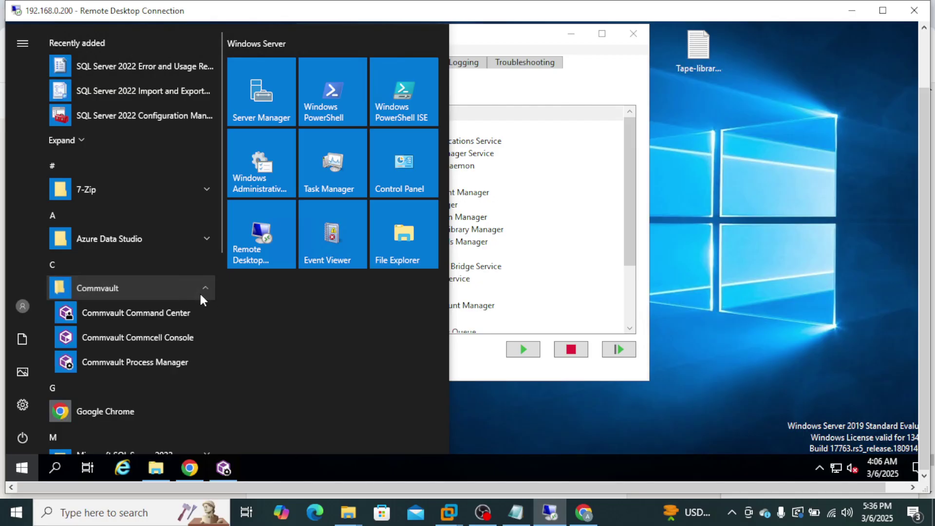
pyautogui.click(168, 314)
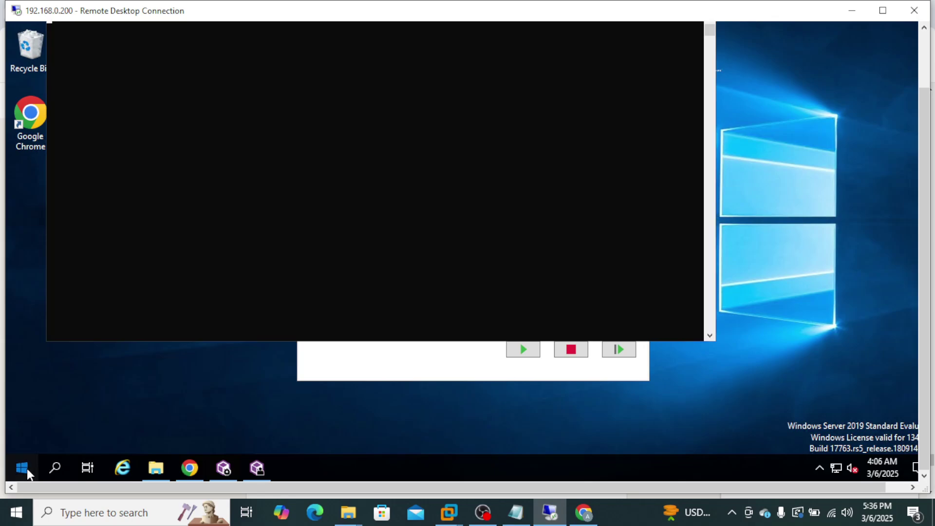
pyautogui.click(25, 468)
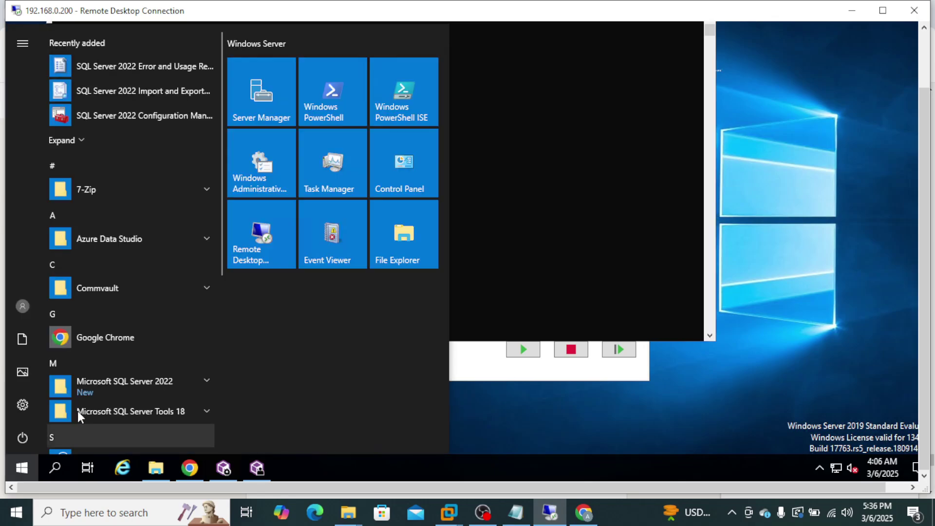
pyautogui.click(205, 289)
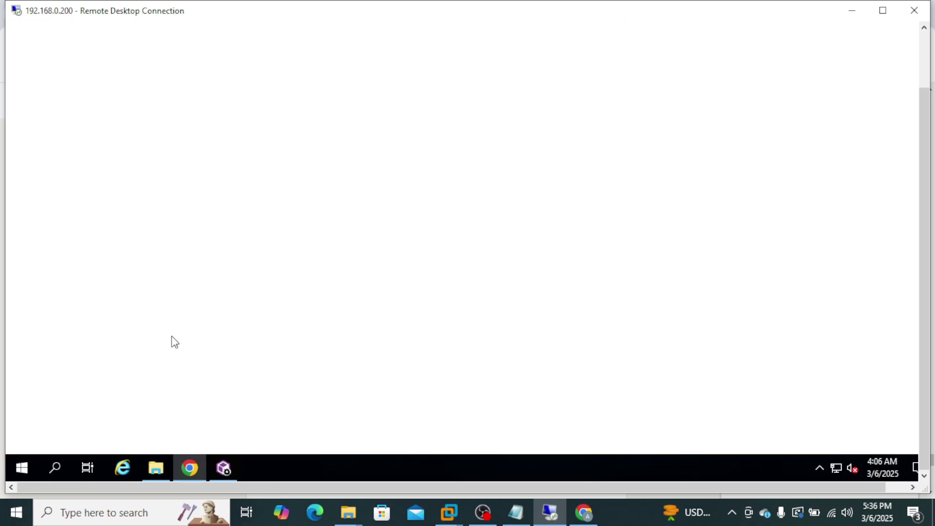
pyautogui.click(30, 467)
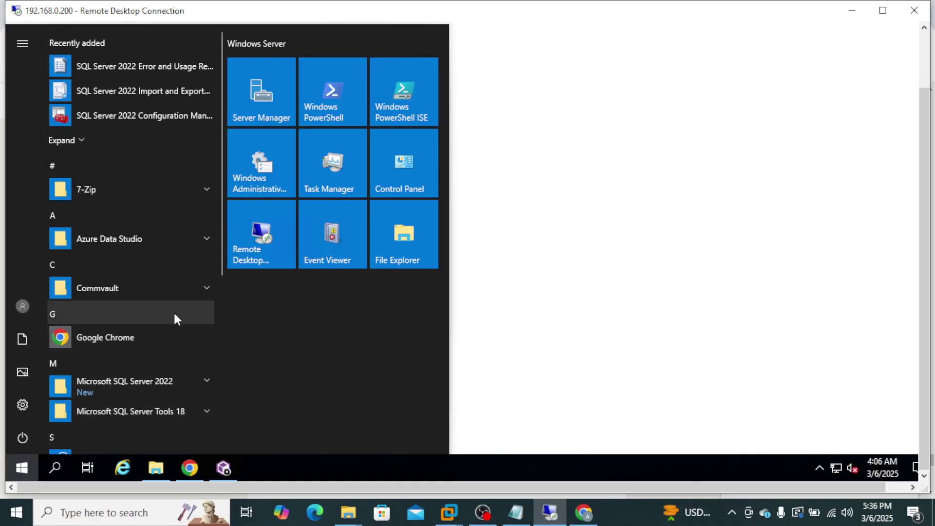
pyautogui.click(207, 286)
pyautogui.click(163, 336)
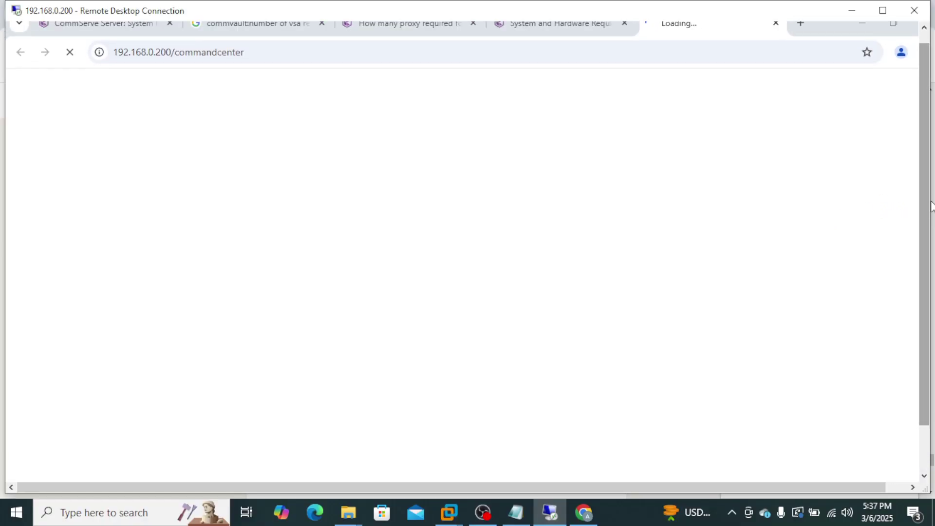
# Submit the CommCell Console login as admin with the administrator password.
pyautogui.moveTo(928, 195); pyautogui.dragTo(926, 184)
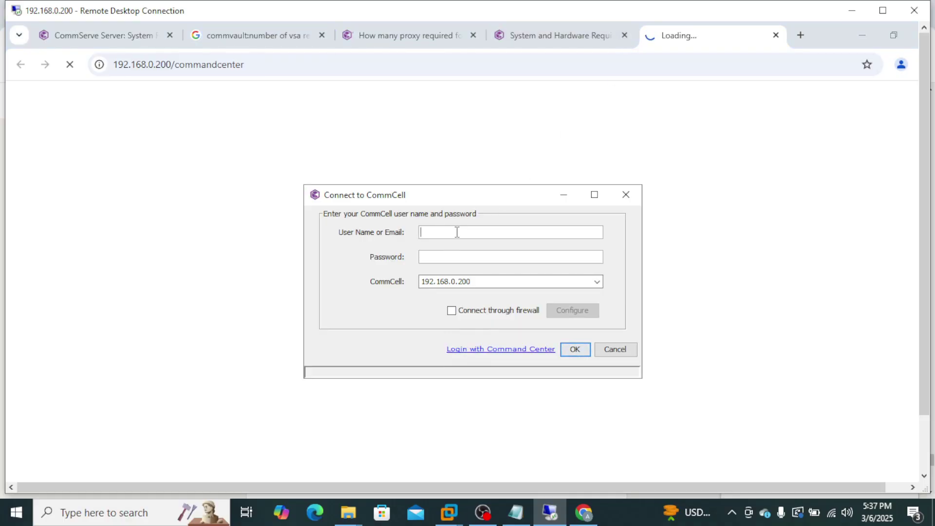
pyautogui.write('admin')
pyautogui.click(446, 254)
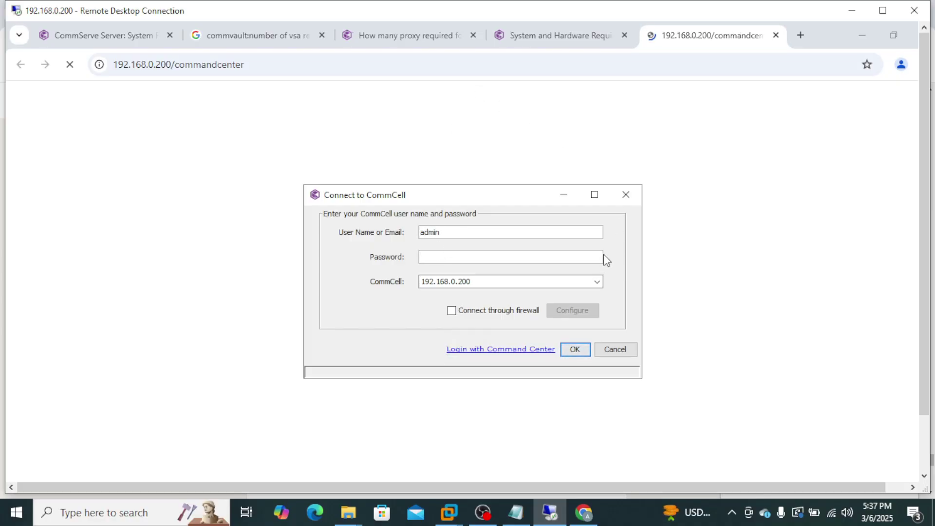
pyautogui.write('*')
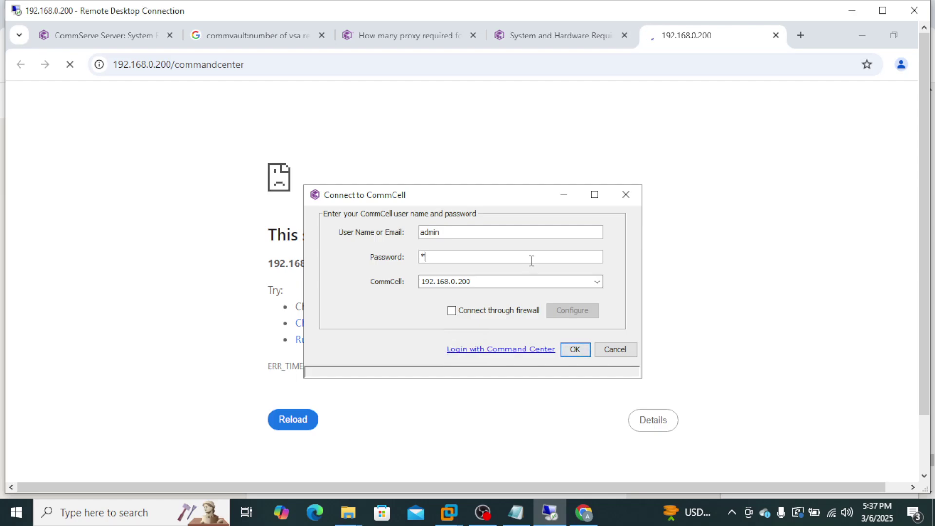
pyautogui.write('*************')
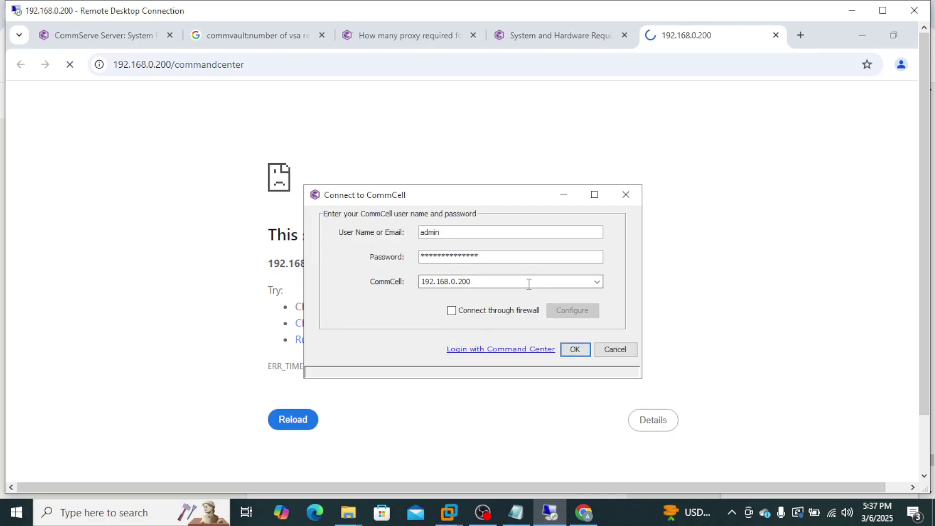
pyautogui.click(584, 354)
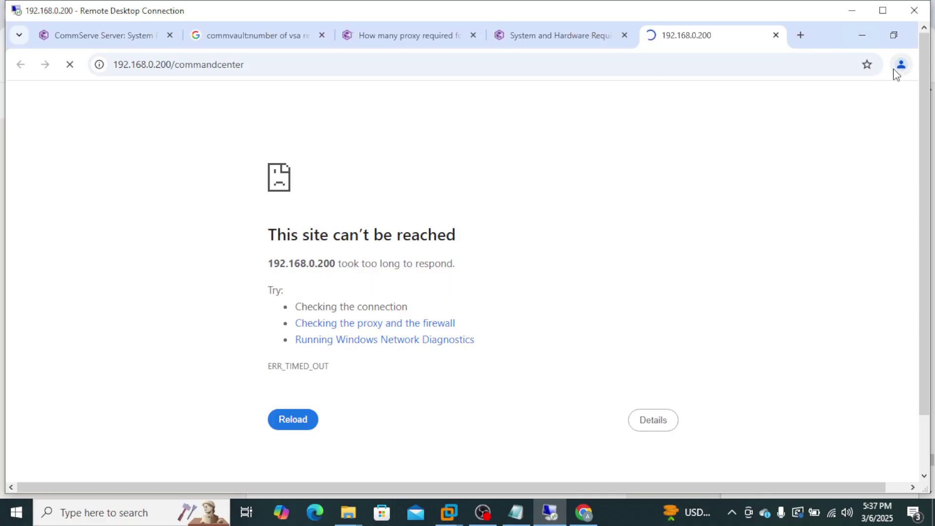
# Open a new Incognito window and load 192.168.0.200/commandcenter from the address suggestion.
pyautogui.moveTo(774, 487); pyautogui.dragTo(859, 479)
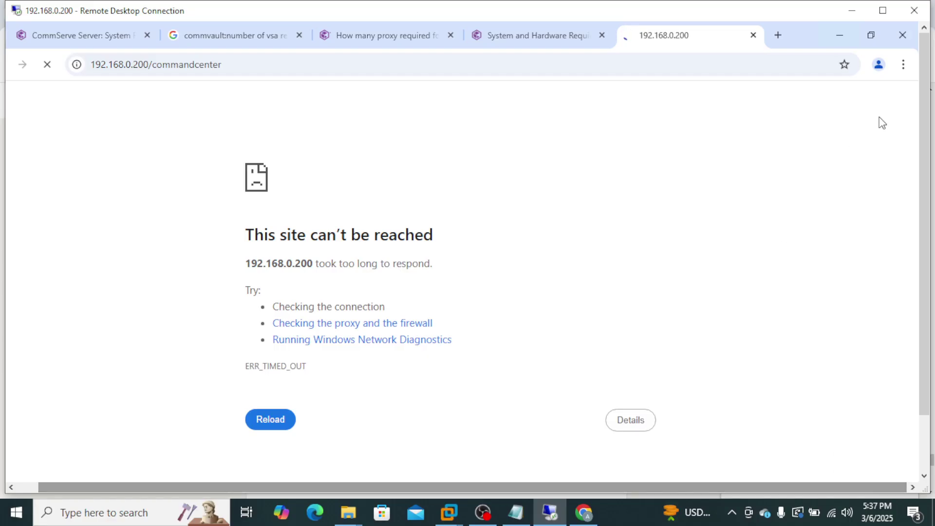
pyautogui.click(903, 64)
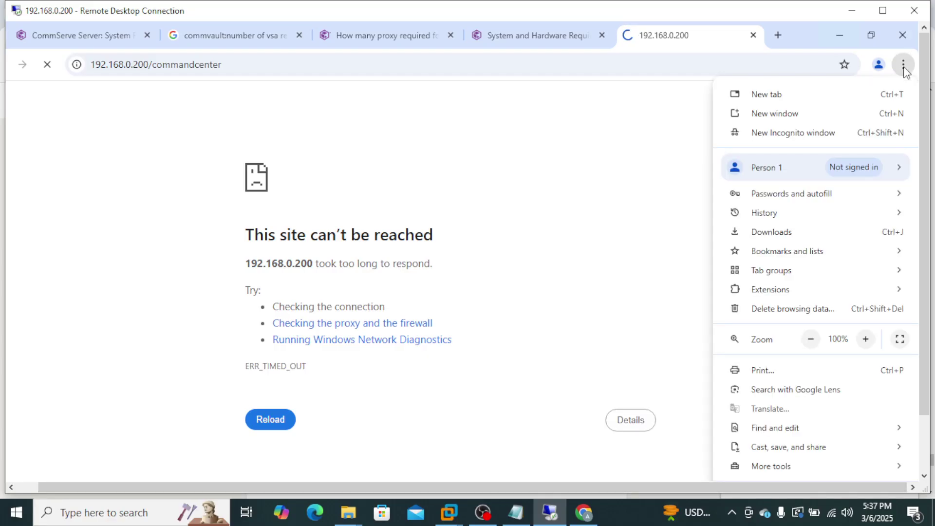
pyautogui.click(795, 139)
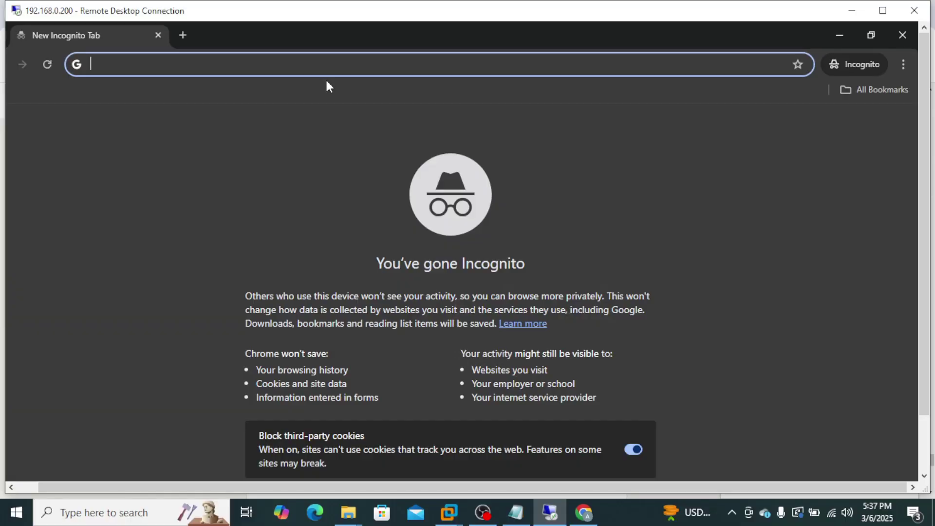
pyautogui.write('192.168.0.200/commandcenter')
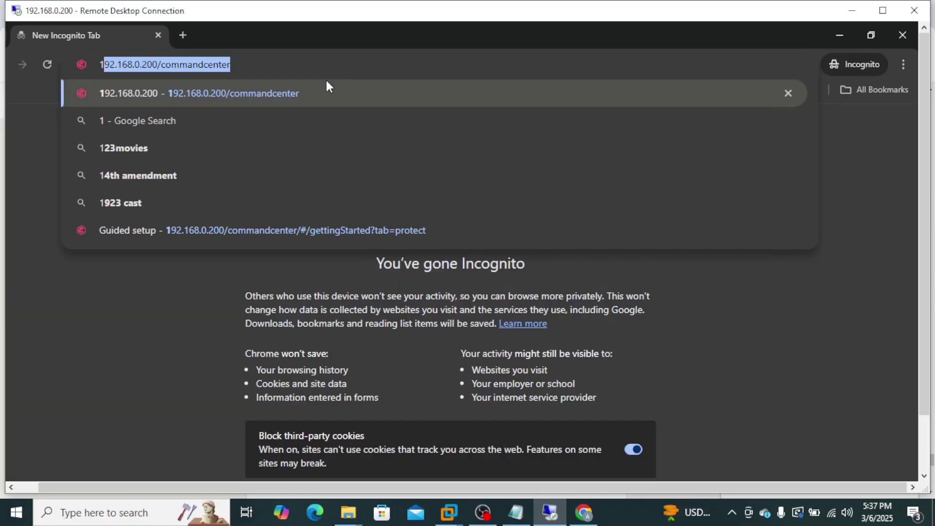
pyautogui.click(326, 82)
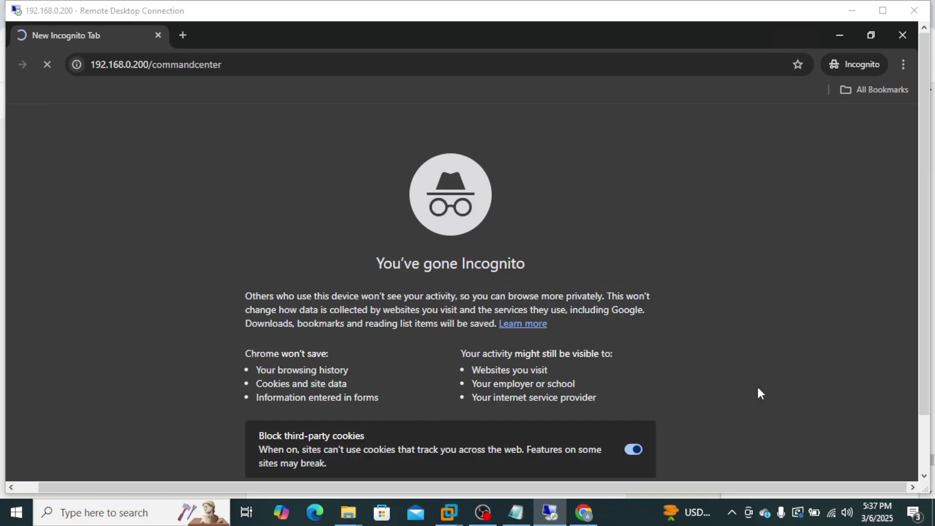
# Check the regular Chrome window's timed-out page, then return to the loading Incognito window.
pyautogui.moveTo(924, 248); pyautogui.dragTo(882, 356)
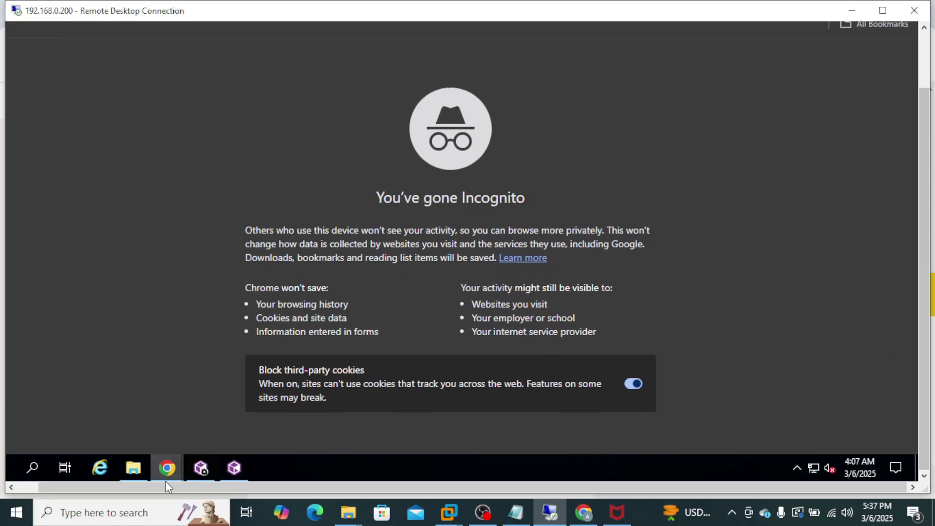
pyautogui.moveTo(167, 467)
pyautogui.click(112, 436)
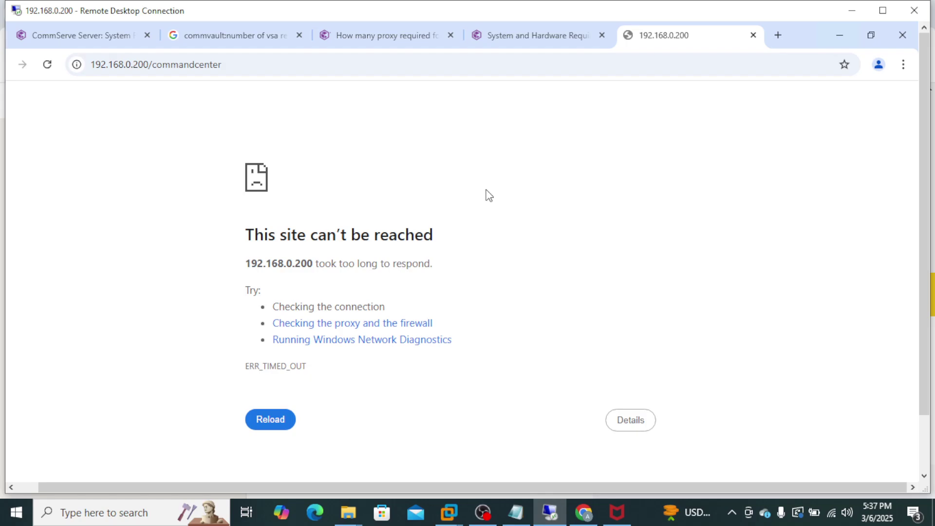
pyautogui.hotkey('alt', 'Tab')
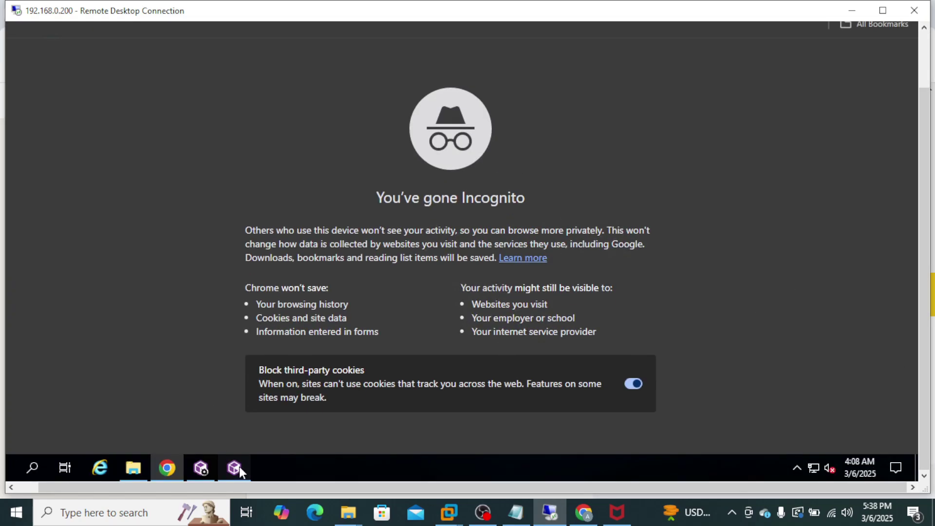
# Bring the Connect to CommCell dialog forward and close the McAfee advertisement popup.
pyautogui.click(238, 467)
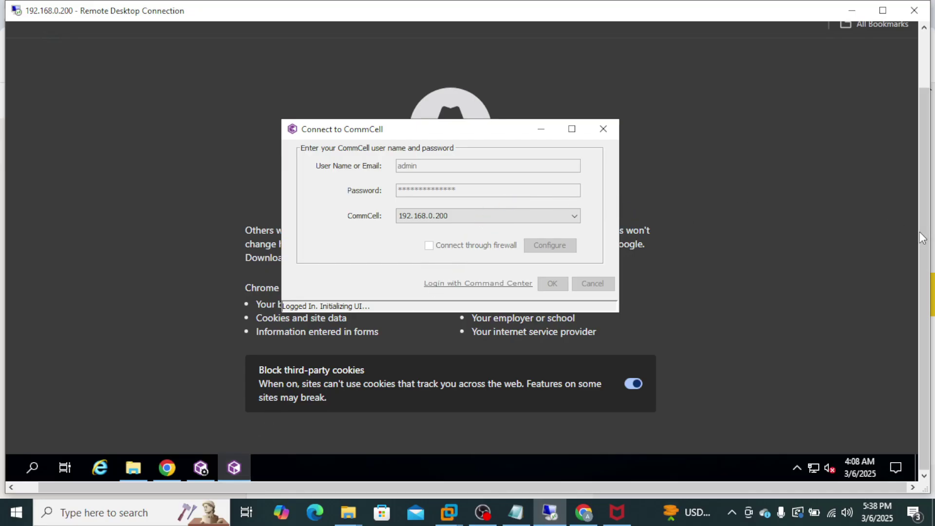
pyautogui.moveTo(923, 234); pyautogui.dragTo(924, 179)
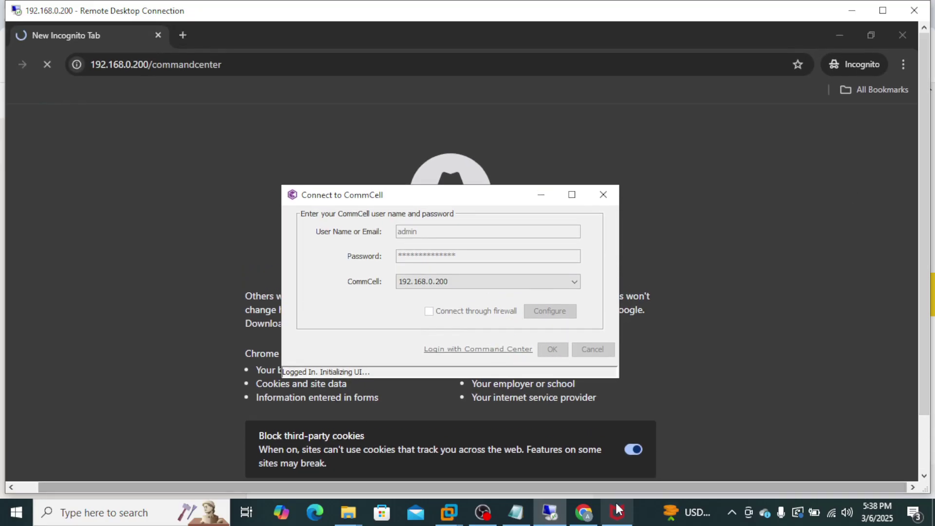
pyautogui.click(617, 520)
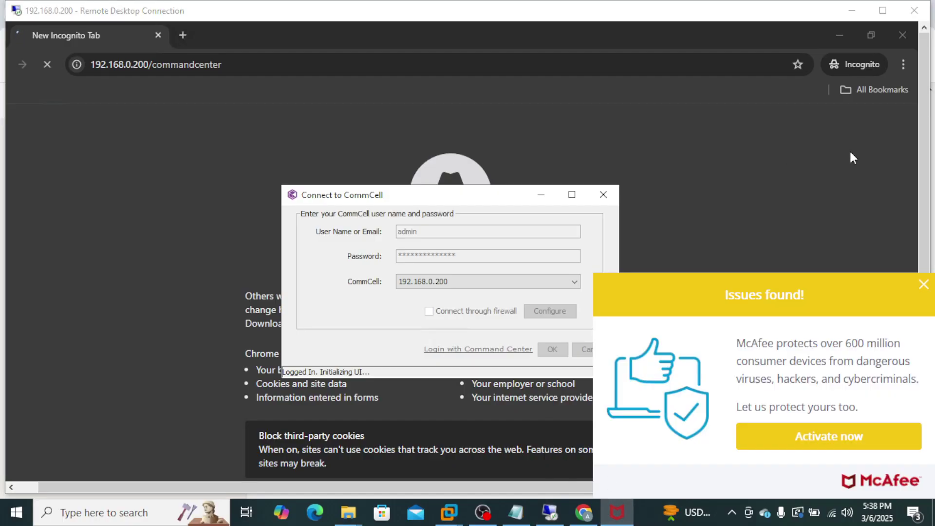
pyautogui.click(921, 284)
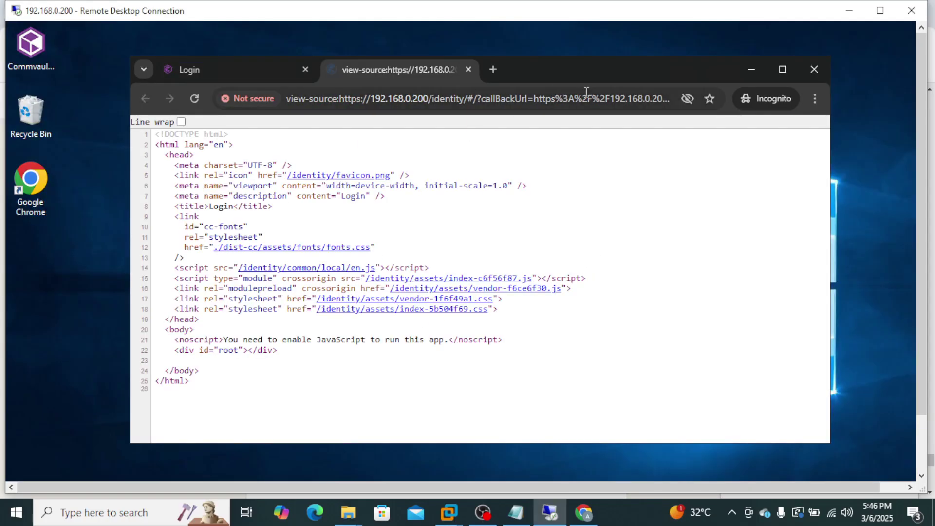
# Close the page-source tab and log in to Command Center with the admin username and password.
pyautogui.click(469, 69)
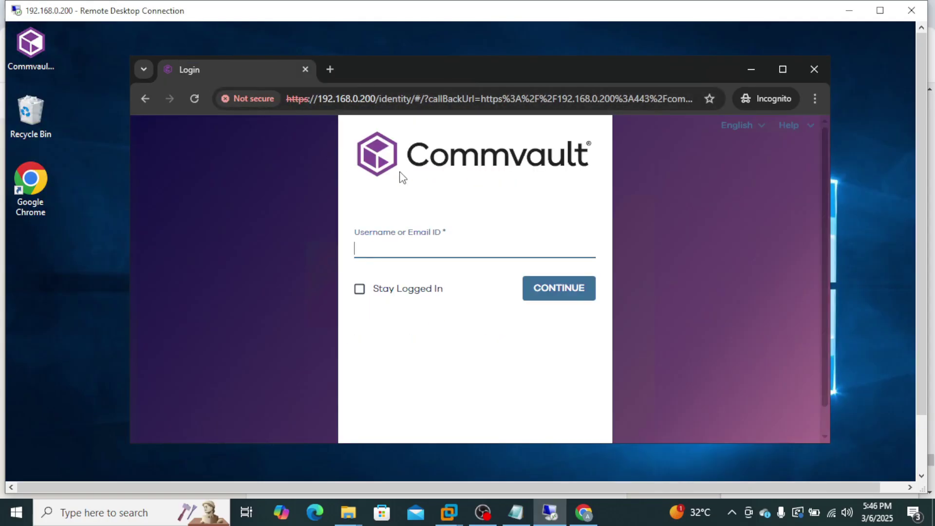
pyautogui.click(421, 248)
pyautogui.write('admin')
pyautogui.click(556, 288)
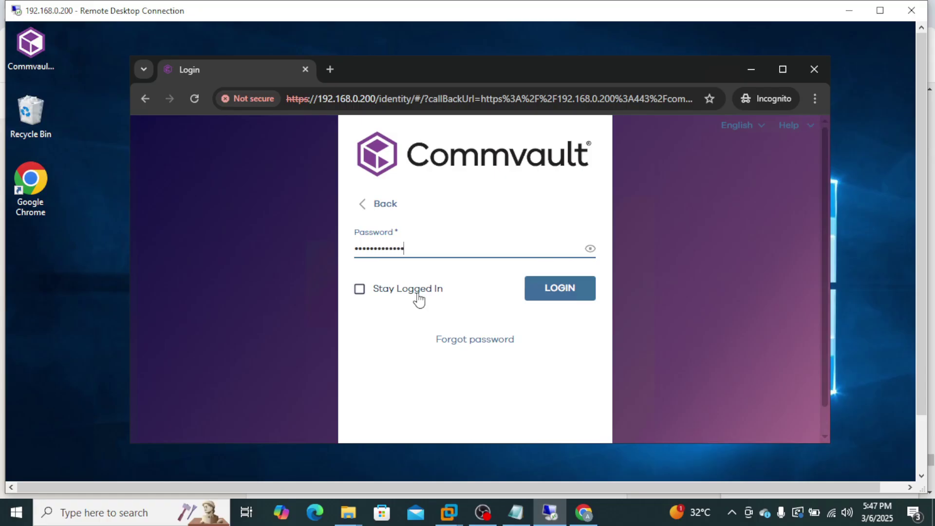
pyautogui.press('Return')
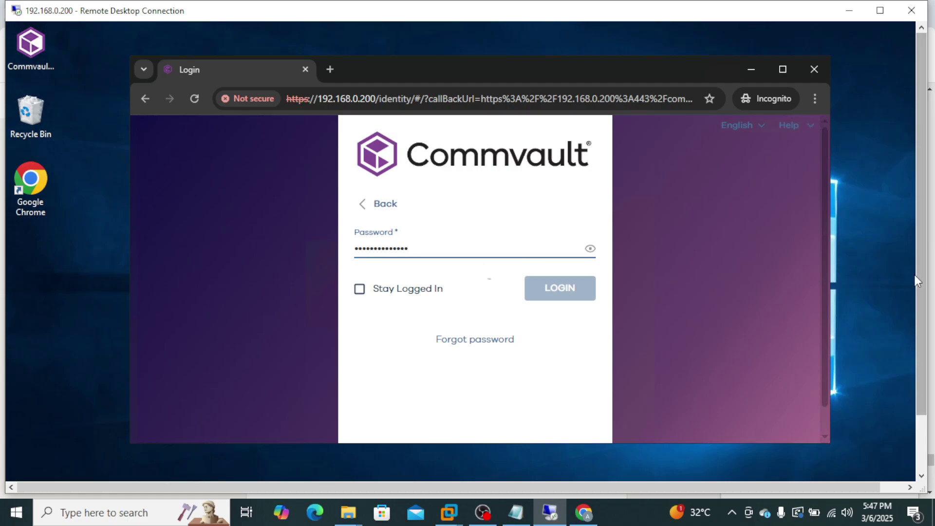
pyautogui.scroll(-1, 920, 292)
pyautogui.scroll(-6, 920, 291)
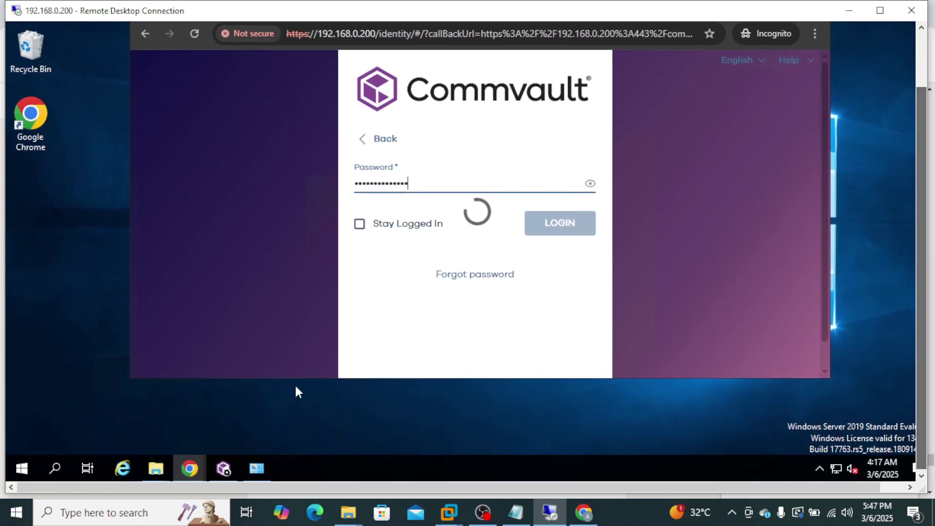
# Look through the Commvault program group in the remote Start menu, then dismiss it.
pyautogui.click(22, 469)
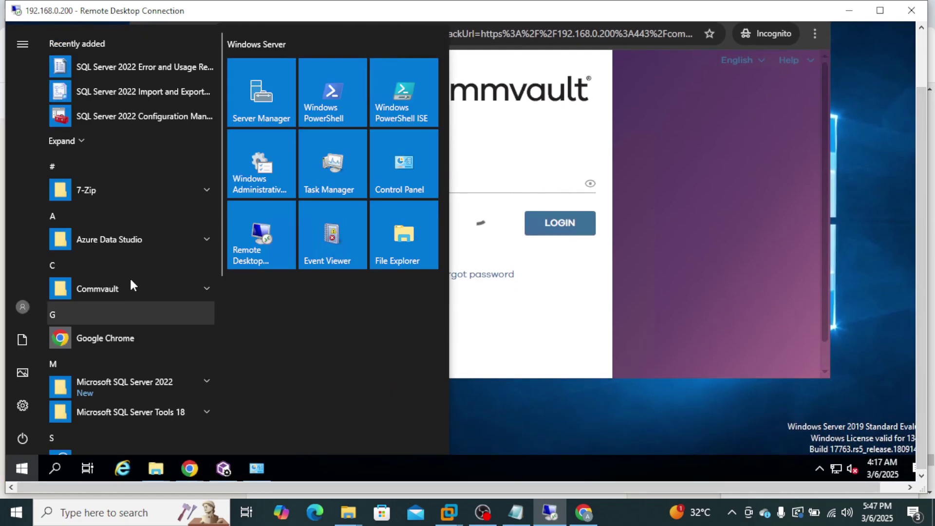
pyautogui.click(201, 291)
pyautogui.click(609, 276)
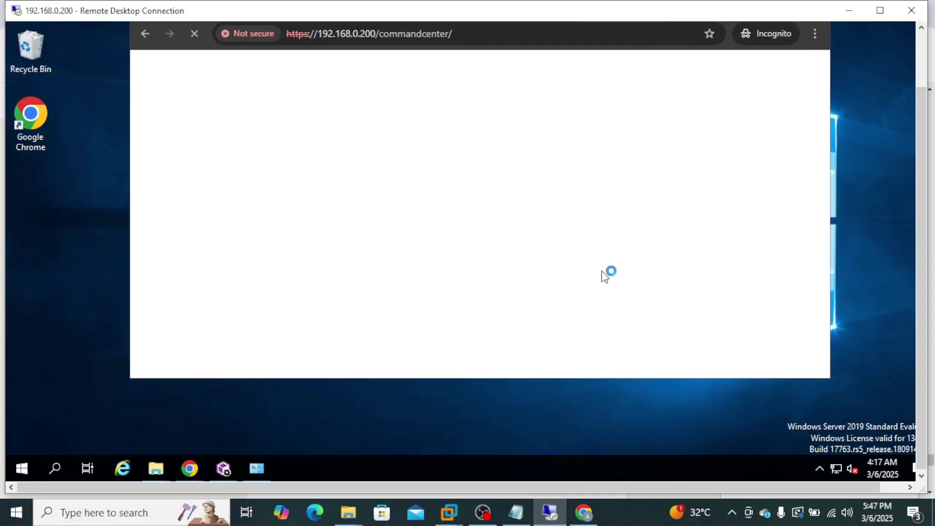
pyautogui.scroll(2, 921, 251)
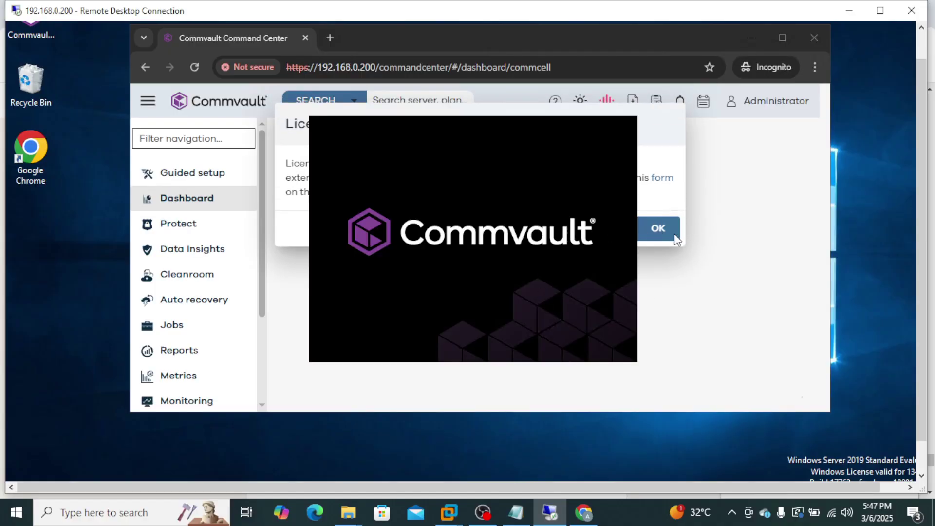
# Acknowledge the license notice, review the Overview showing CommServe 11.36.28, and minimize Chrome.
pyautogui.click(671, 237)
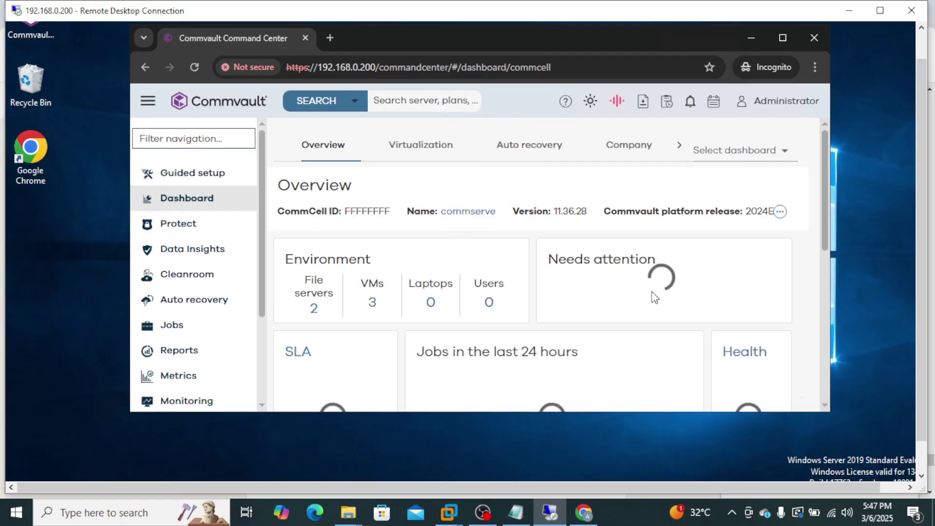
pyautogui.scroll(-3, 438, 309)
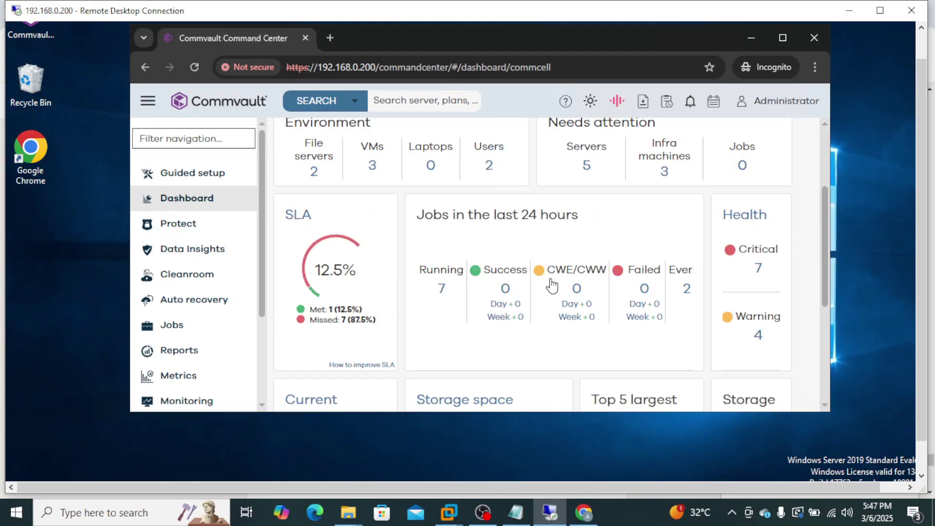
pyautogui.scroll(3, 554, 285)
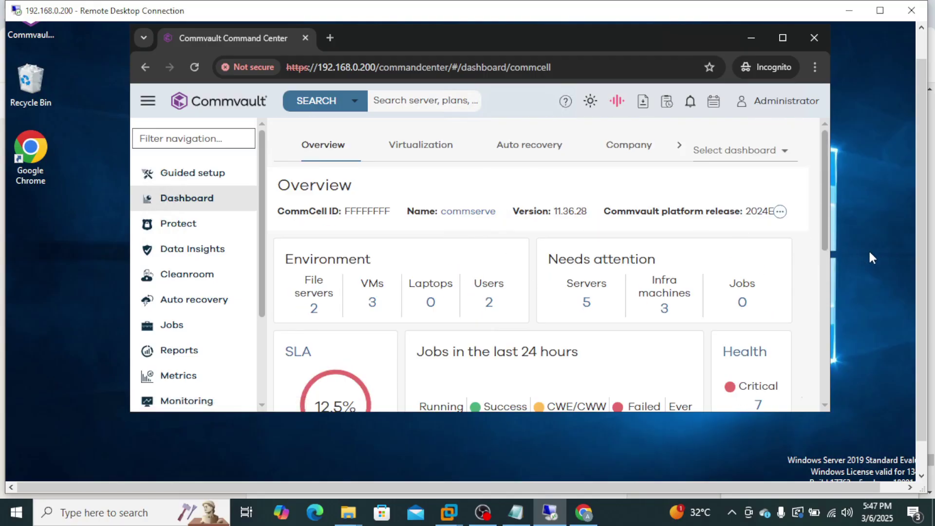
pyautogui.click(753, 41)
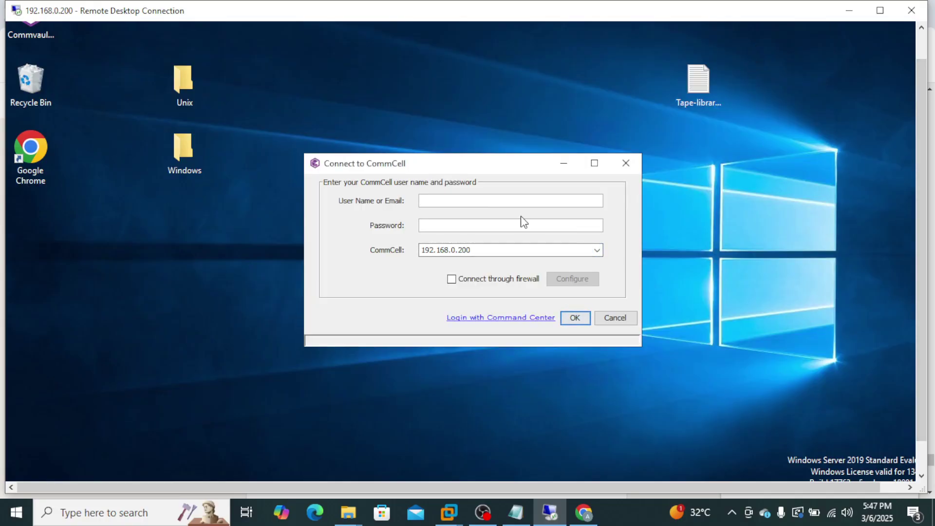
# Log in to CommCell 192.168.0.200 as admin and wait for the License Status window.
pyautogui.write('admin********')
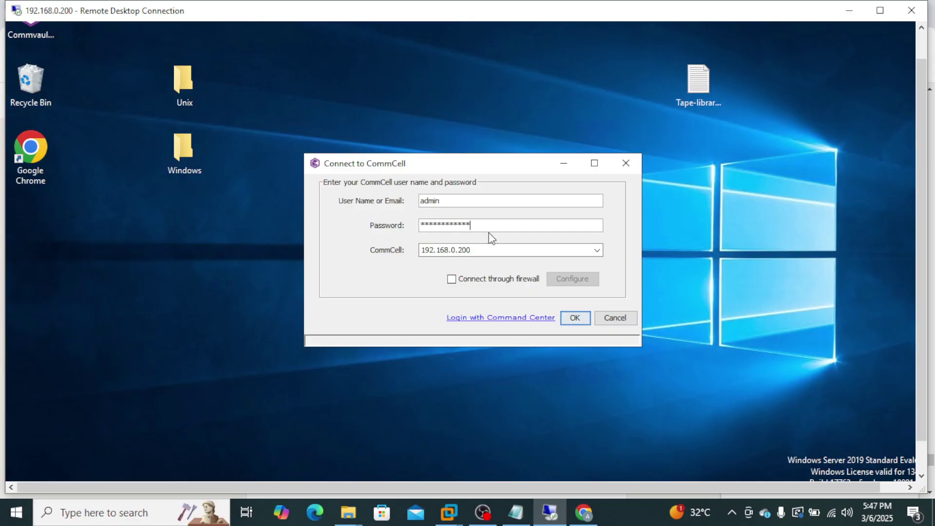
pyautogui.click(573, 319)
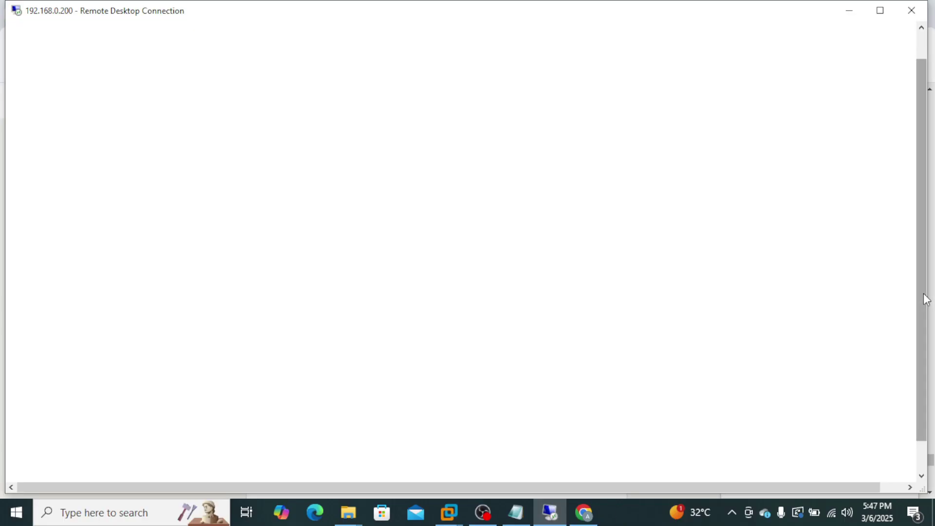
pyautogui.moveTo(924, 295); pyautogui.dragTo(924, 281)
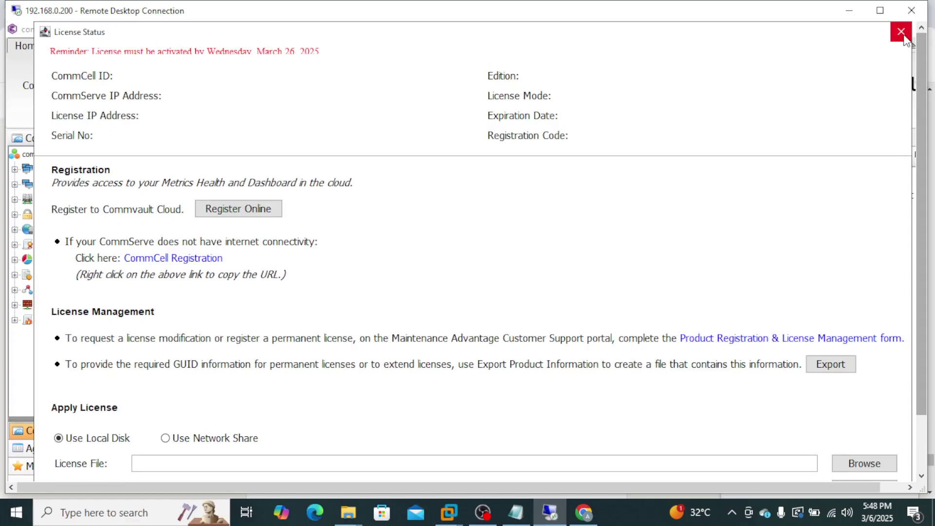
# Close the License Status reminder and list all 11 Client Computers, with commserve at 11.36.28.
pyautogui.click(902, 33)
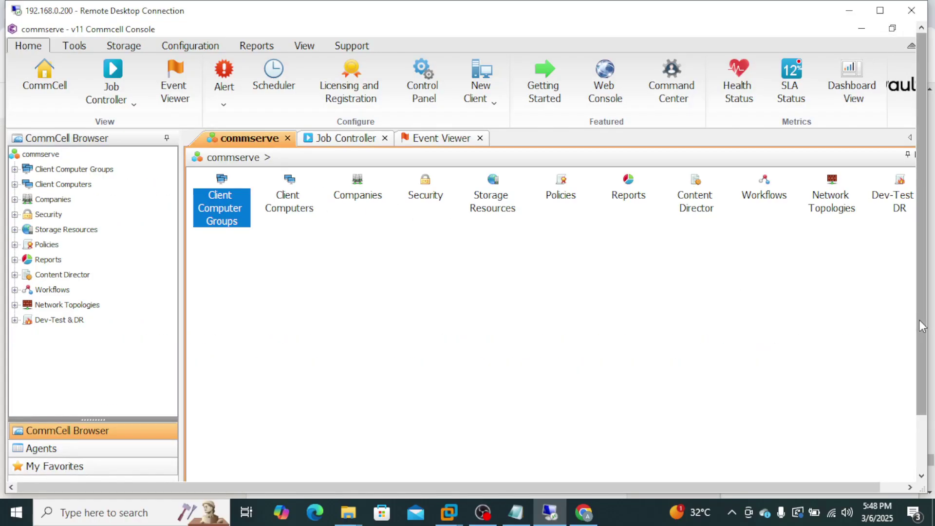
pyautogui.moveTo(922, 325); pyautogui.dragTo(922, 385)
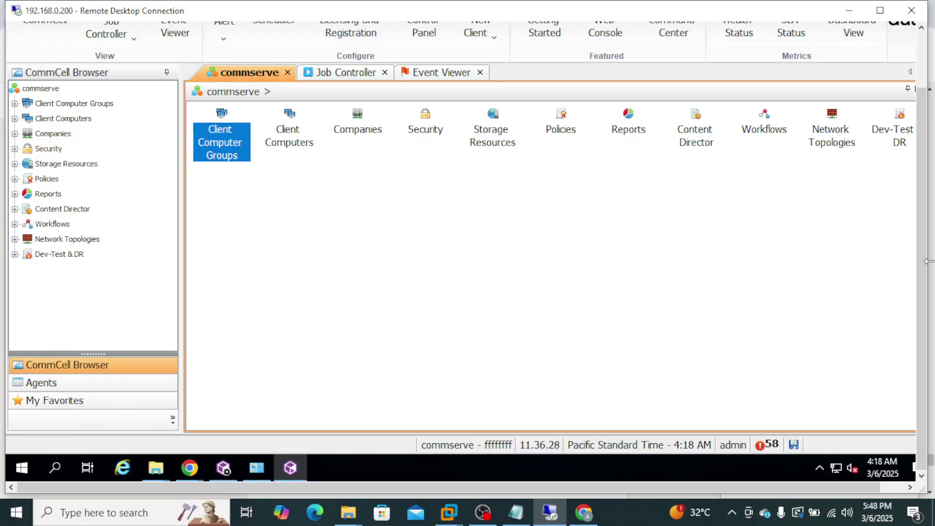
pyautogui.moveTo(922, 271); pyautogui.dragTo(922, 215)
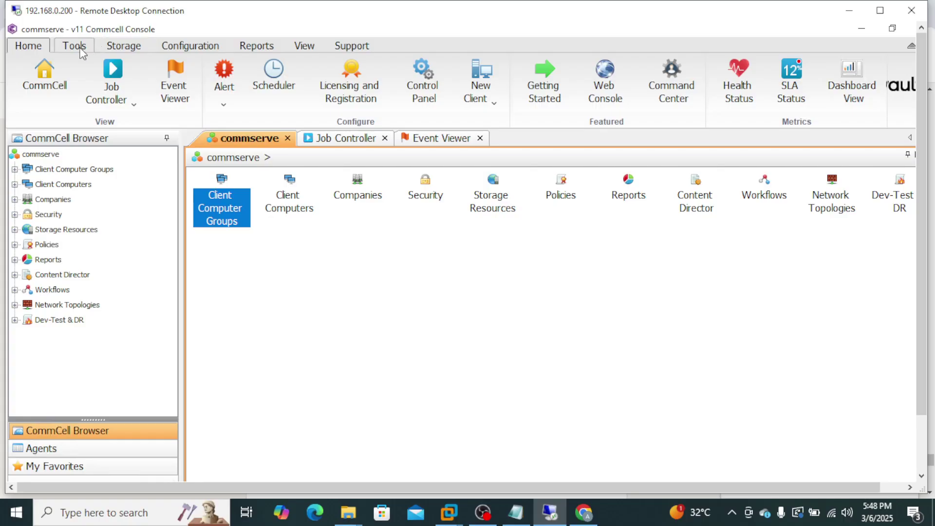
pyautogui.click(82, 185)
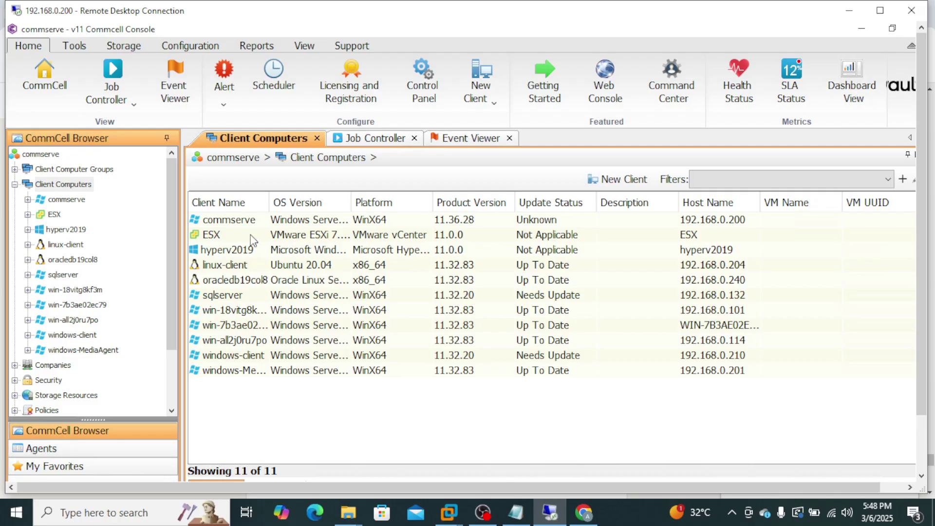
pyautogui.click(14, 185)
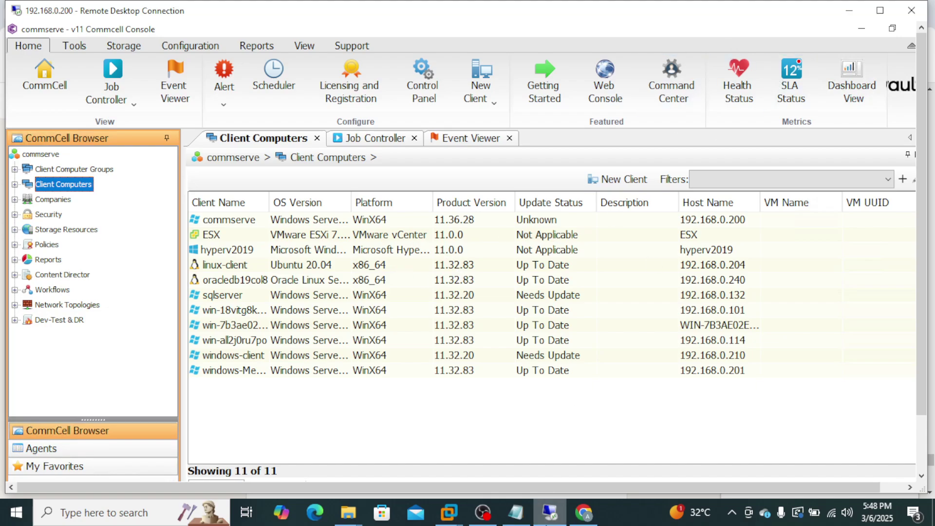
pyautogui.click(613, 516)
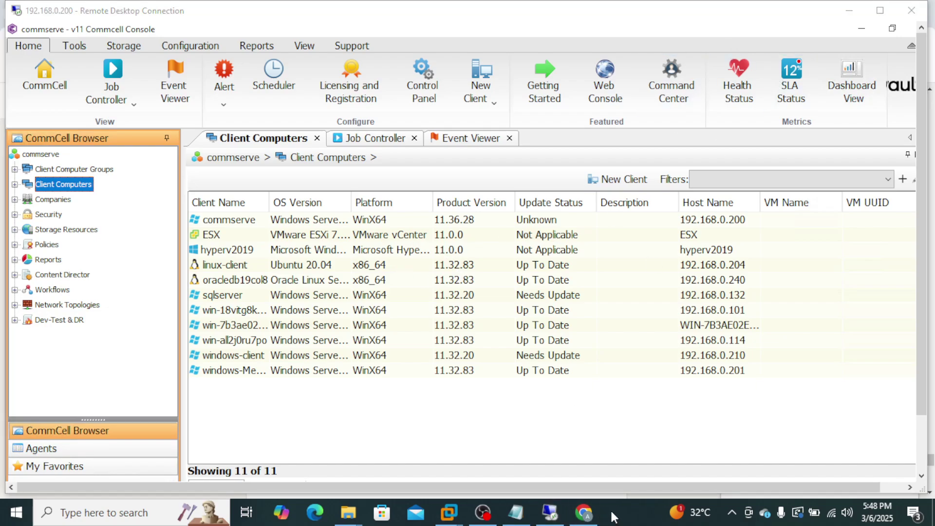